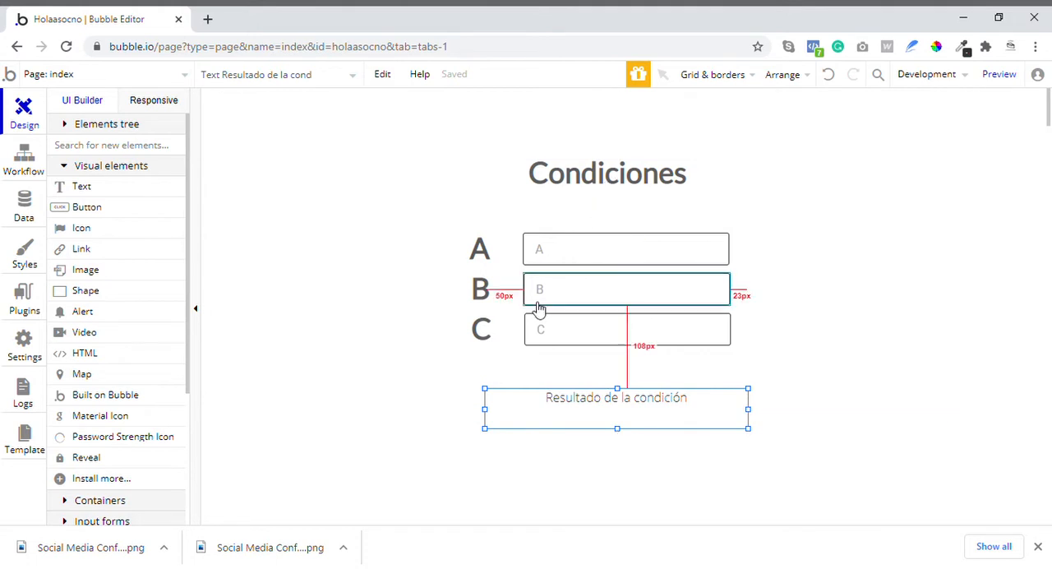
- Shift the "Resultado de la condición" text left to line up with the inputs and slightly reduce its height
{"action": "left_click_drag", "start_coordinate": [544, 413], "coordinate": [525, 414]}
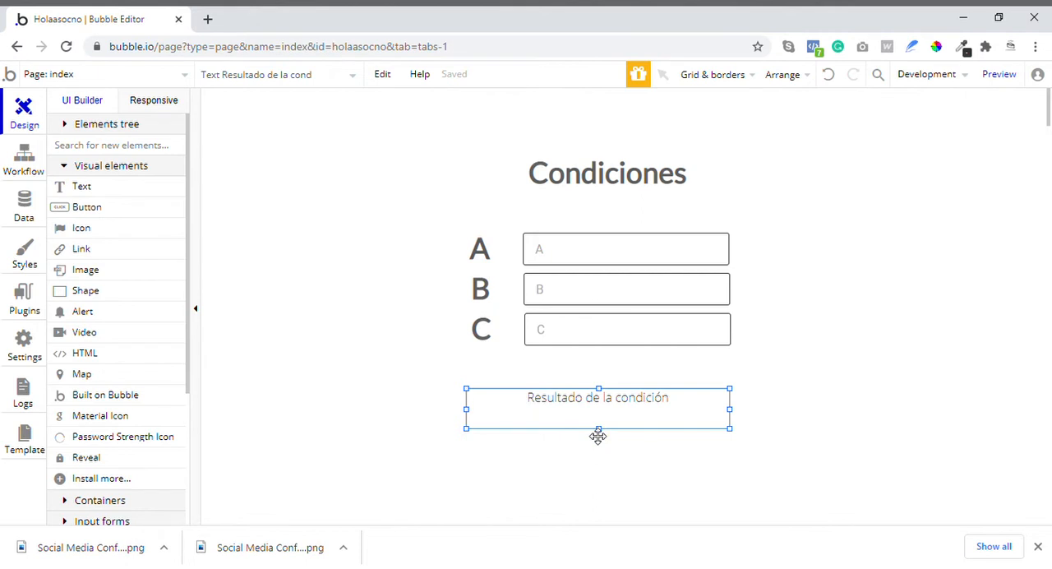
{"action": "left_click_drag", "start_coordinate": [597, 435], "coordinate": [604, 433]}
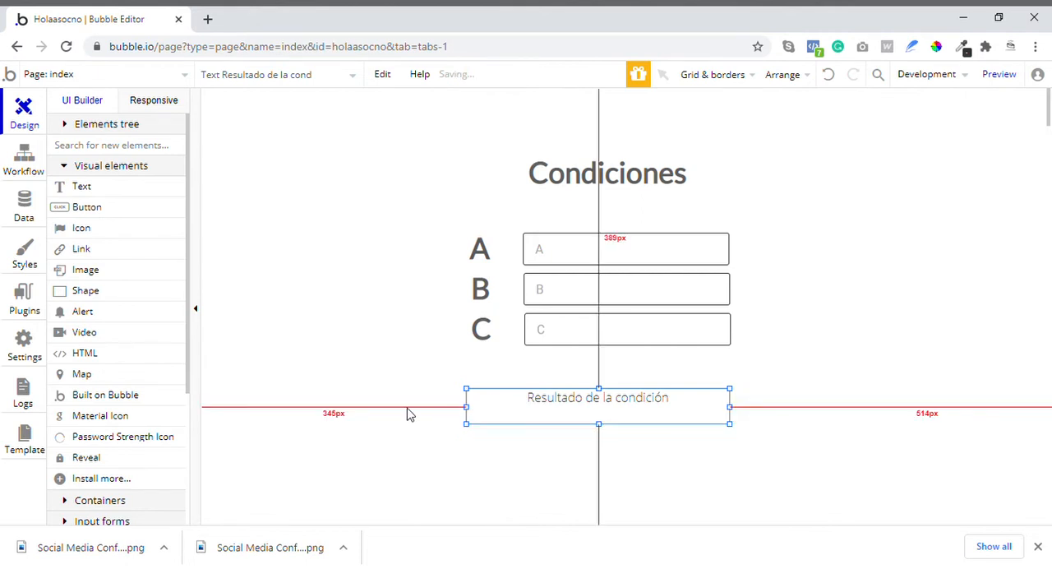
{"action": "left_click", "coordinate": [477, 363]}
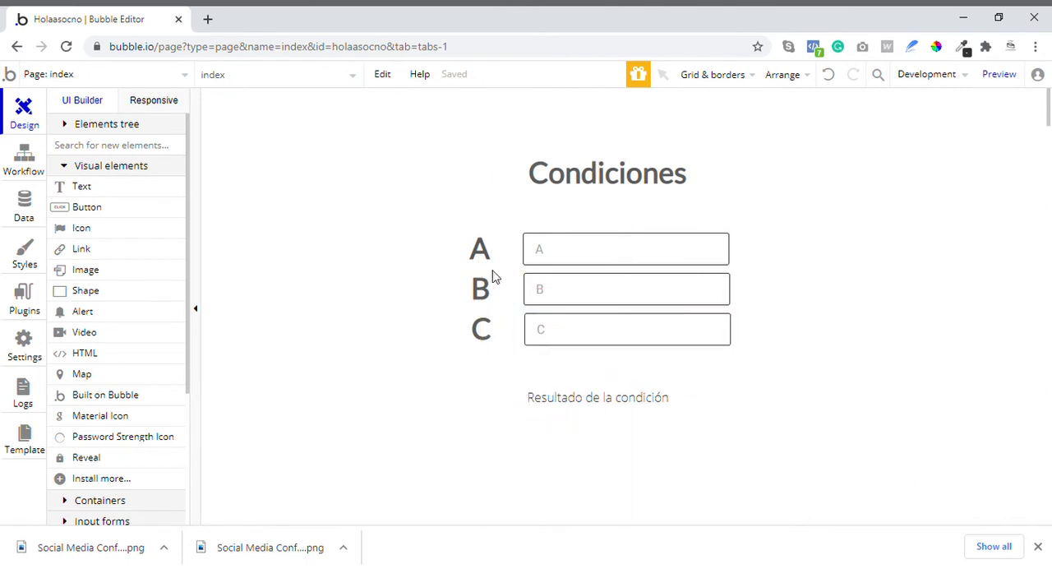
- Review the conditional settings of the Condiciones heading, the A, B and C labels, the result text and the three inputs
{"action": "left_click", "coordinate": [649, 168]}
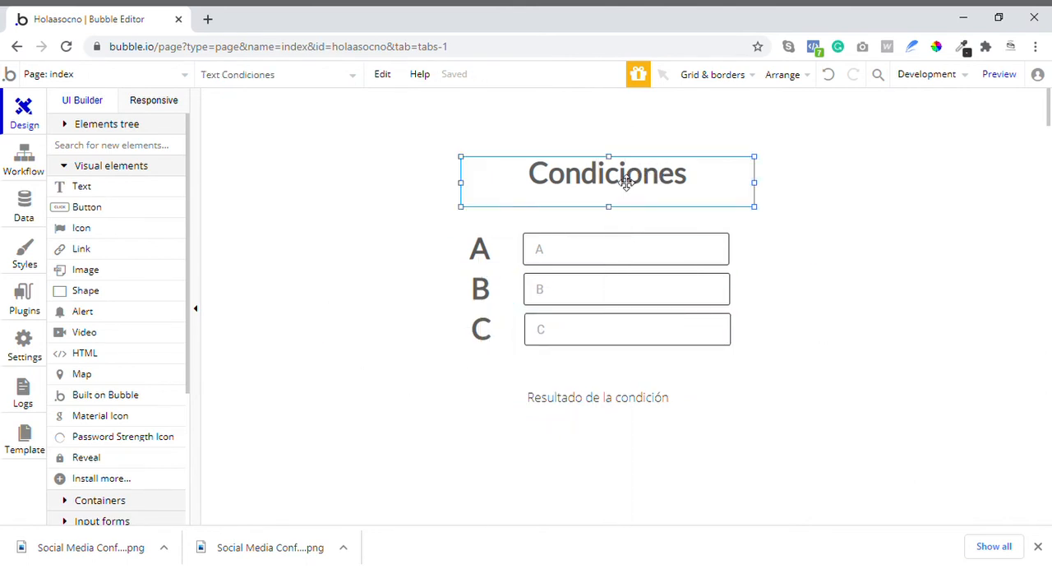
{"action": "double_click", "coordinate": [624, 179]}
{"action": "left_click", "coordinate": [371, 131]}
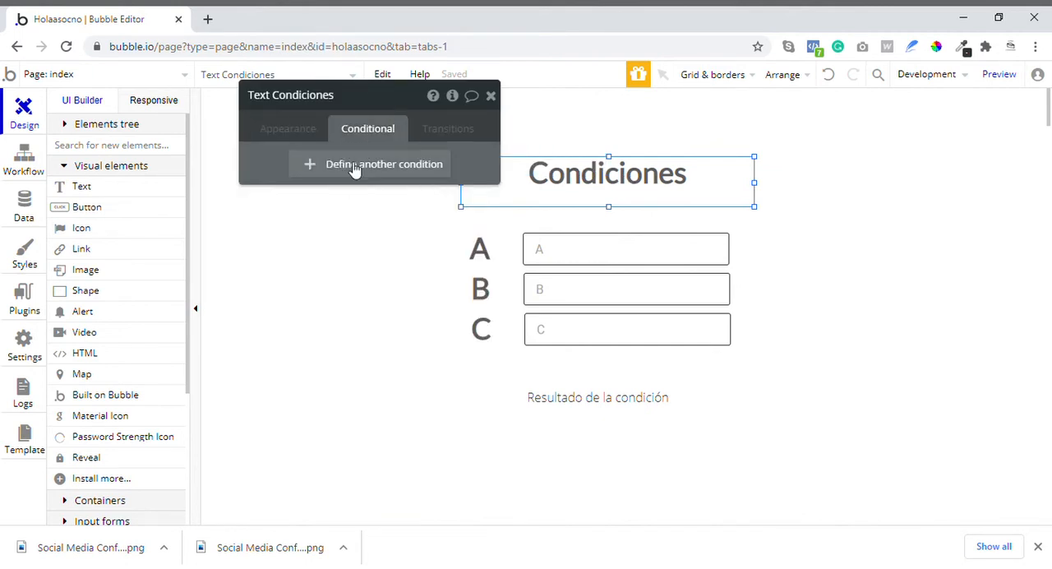
{"action": "left_click", "coordinate": [480, 261]}
{"action": "left_click", "coordinate": [480, 291]}
{"action": "left_click", "coordinate": [482, 330]}
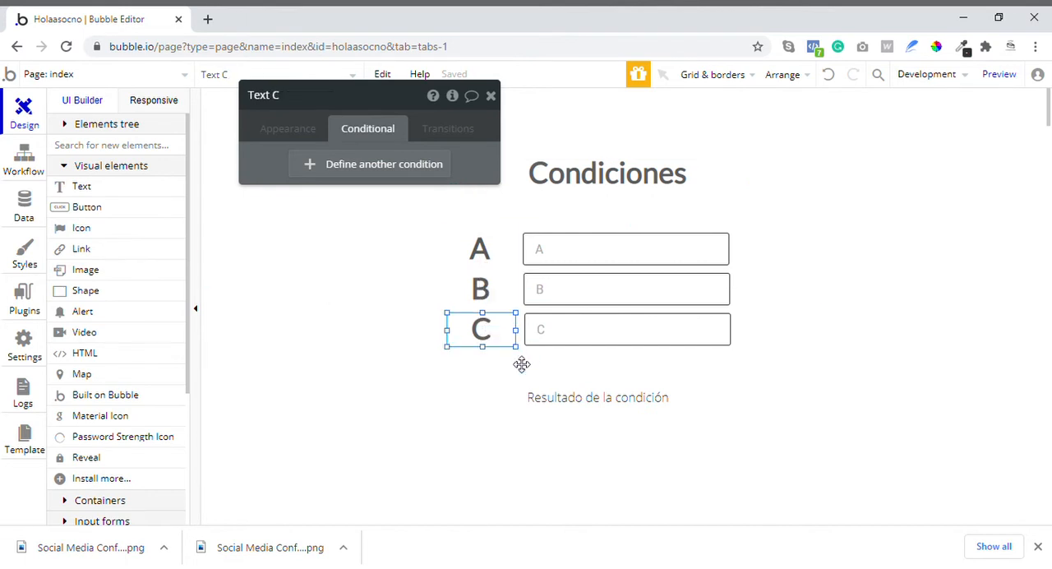
{"action": "left_click", "coordinate": [598, 398]}
{"action": "left_click", "coordinate": [610, 261]}
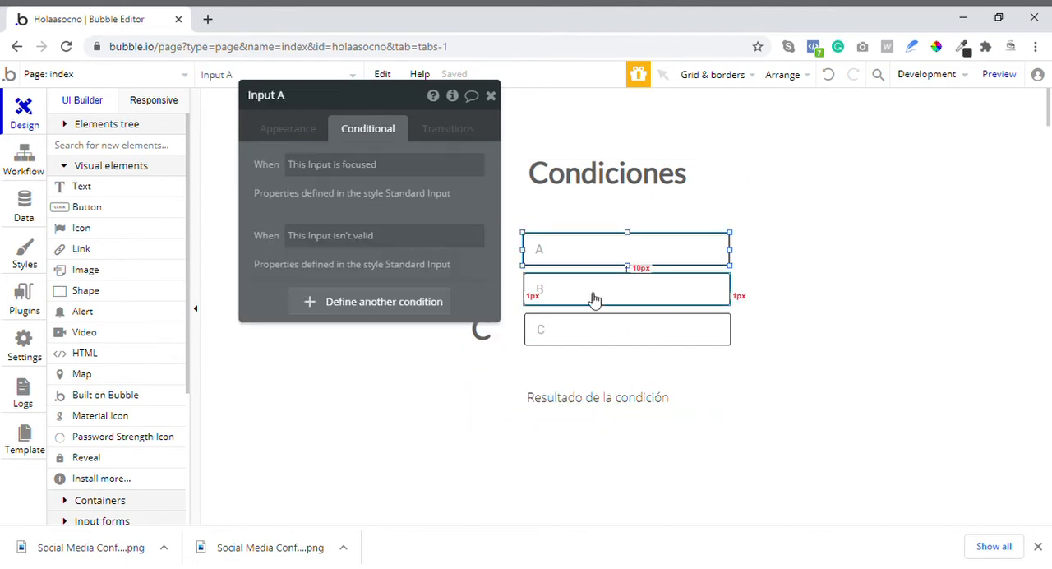
{"action": "left_click", "coordinate": [595, 297]}
{"action": "left_click", "coordinate": [596, 327]}
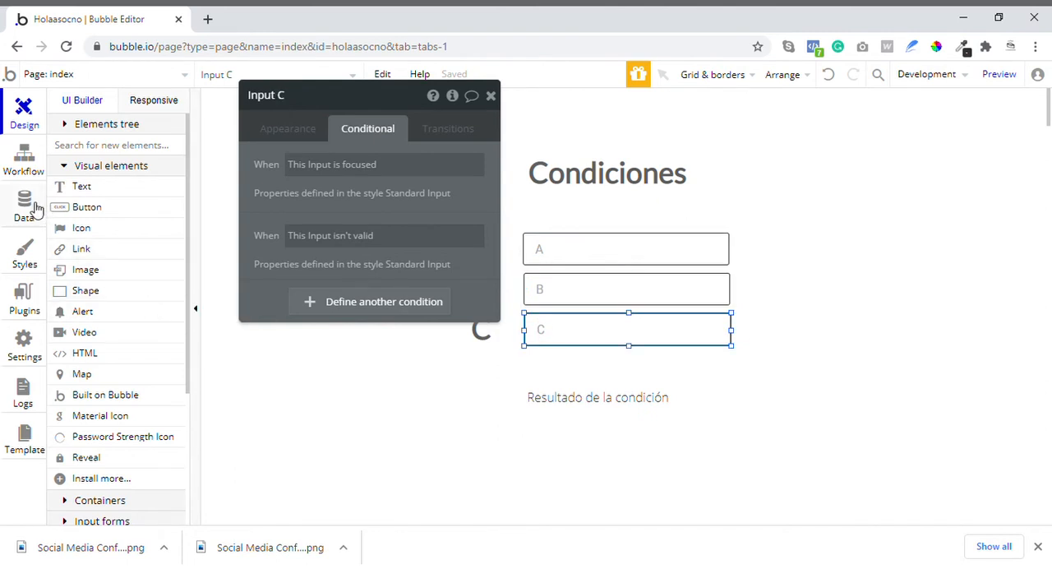
- Inspect the "Page is loaded" workflow and return to the page design with the property editor closed
{"action": "left_click", "coordinate": [26, 161]}
{"action": "left_click_drag", "start_coordinate": [305, 195], "coordinate": [472, 199]}
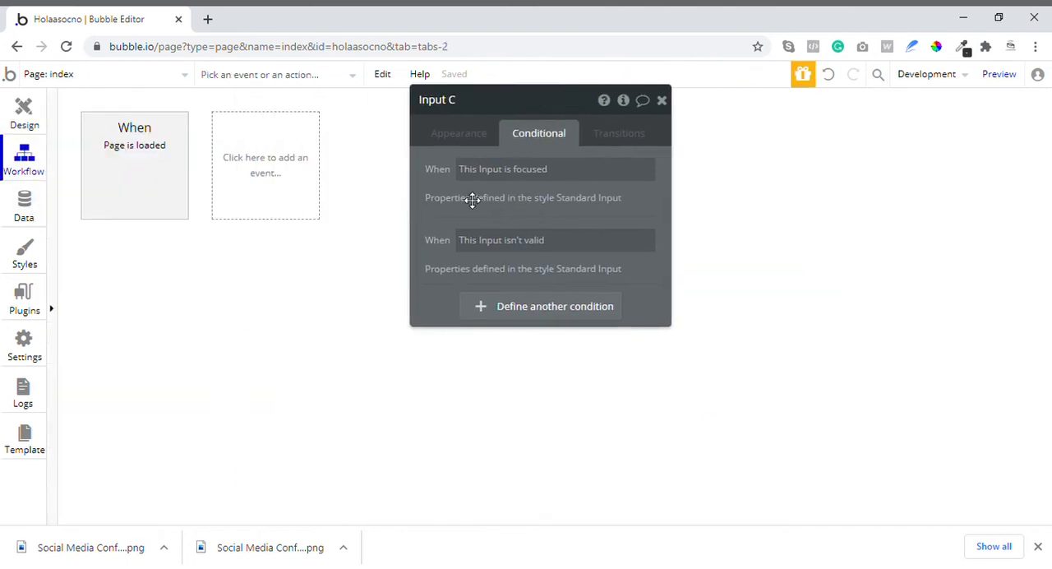
{"action": "left_click", "coordinate": [133, 180]}
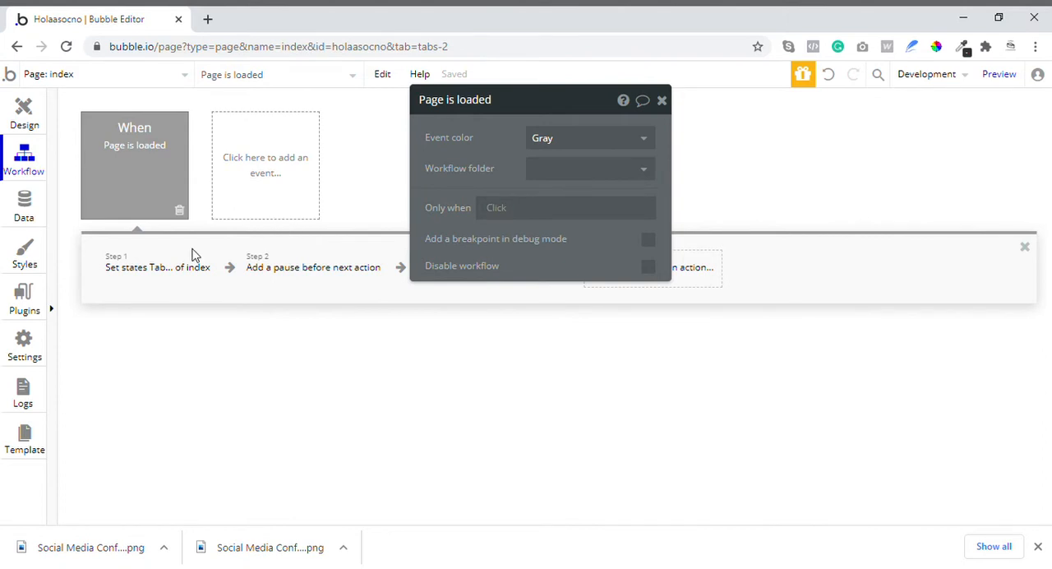
{"action": "left_click", "coordinate": [24, 115]}
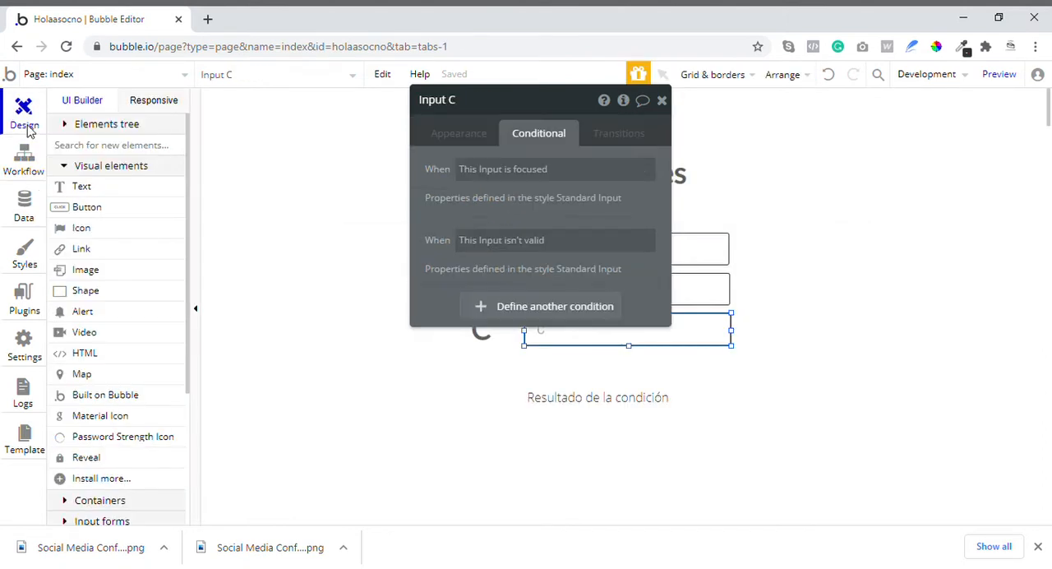
{"action": "left_click", "coordinate": [662, 100]}
- Nudge the Condiciones heading slightly upward to leave more room above the inputs
{"action": "left_click", "coordinate": [600, 395]}
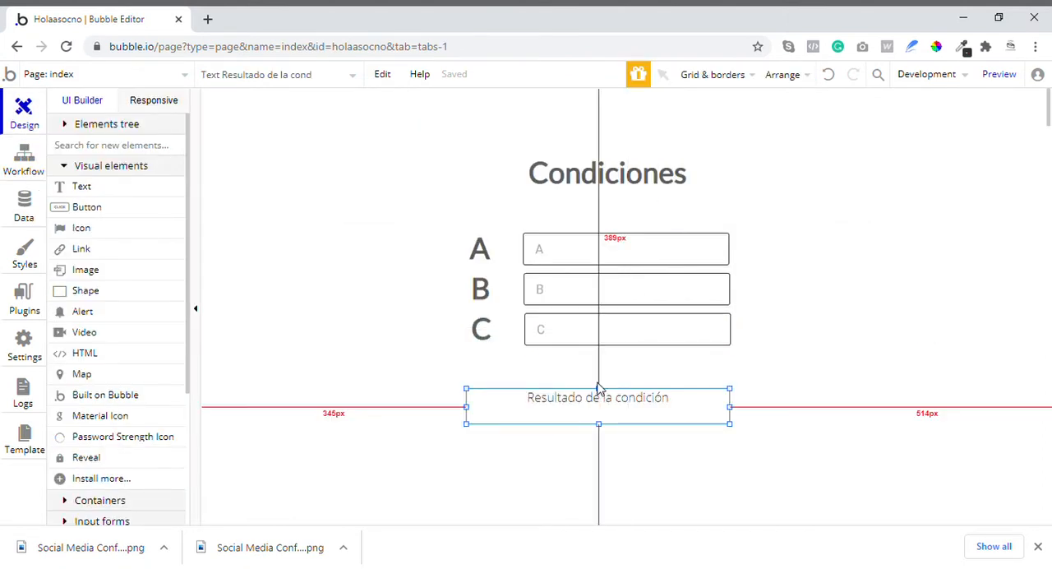
{"action": "left_click", "coordinate": [654, 184]}
{"action": "key", "text": "Up"}
{"action": "key", "text": "Up"}
{"action": "key", "text": "Up"}
{"action": "key", "text": "Up"}
{"action": "key", "text": "Up"}
{"action": "key", "text": "Up"}
{"action": "key", "text": "Up"}
{"action": "key", "text": "Up"}
{"action": "key", "text": "Up"}
{"action": "key", "text": "Up"}
{"action": "key", "text": "Up"}
{"action": "key", "text": "Up"}
{"action": "key", "text": "Up"}
{"action": "key", "text": "Up"}
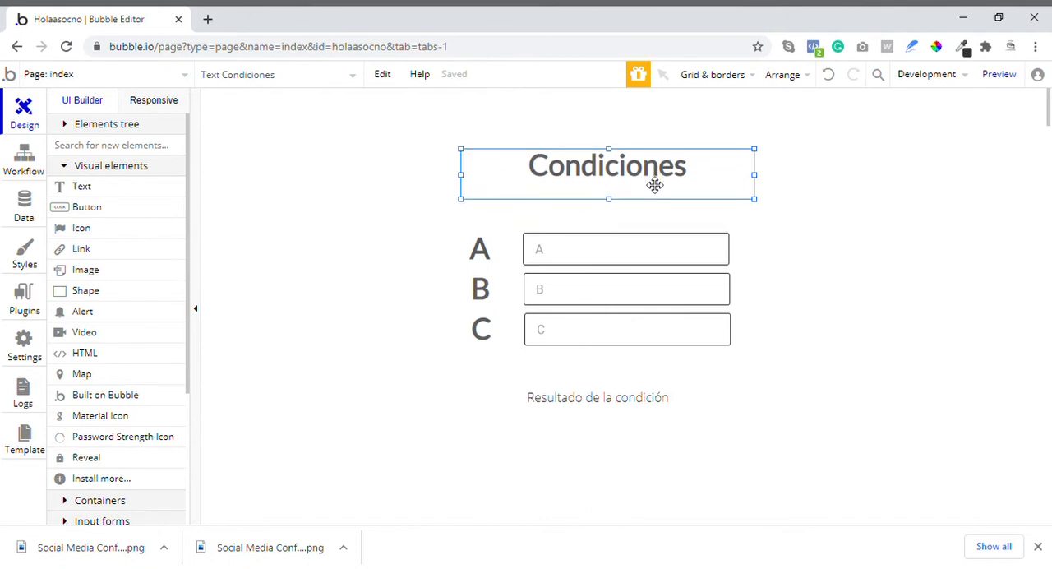
- Duplicate the Condiciones heading and place the copy just below the original
{"action": "key", "text": "ctrl+c"}
{"action": "key", "text": "ctrl+v"}
{"action": "left_click_drag", "start_coordinate": [653, 184], "coordinate": [652, 200]}
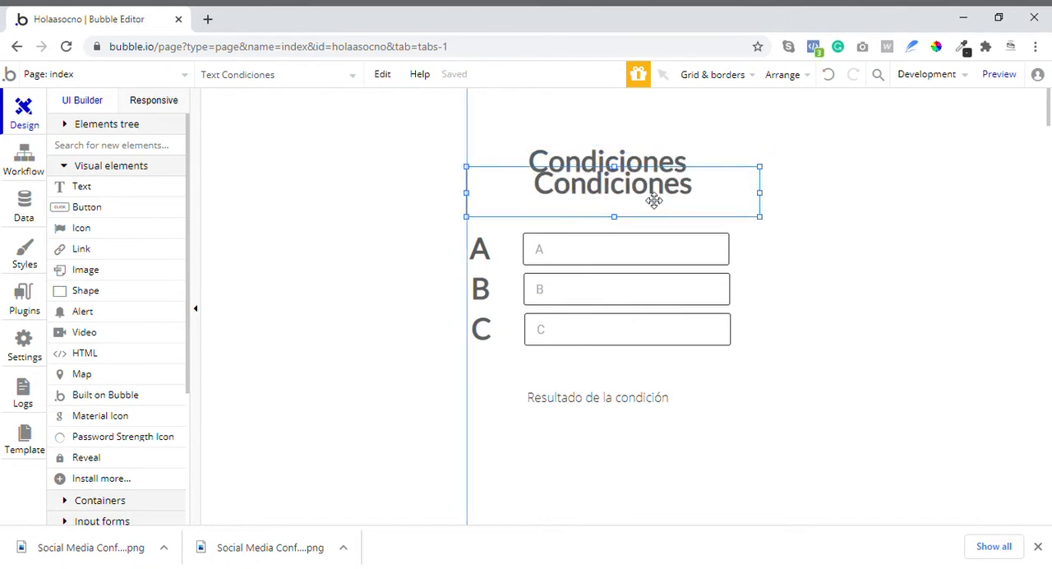
- Change the duplicated heading's text to "Yes or No"
{"action": "double_click", "coordinate": [626, 201]}
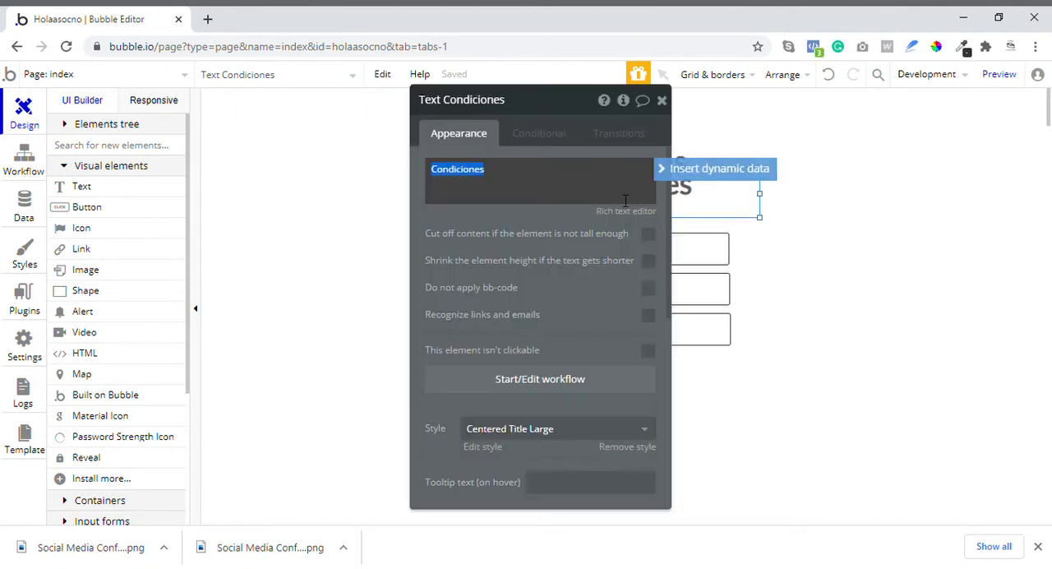
{"action": "type", "text": "Yes "}
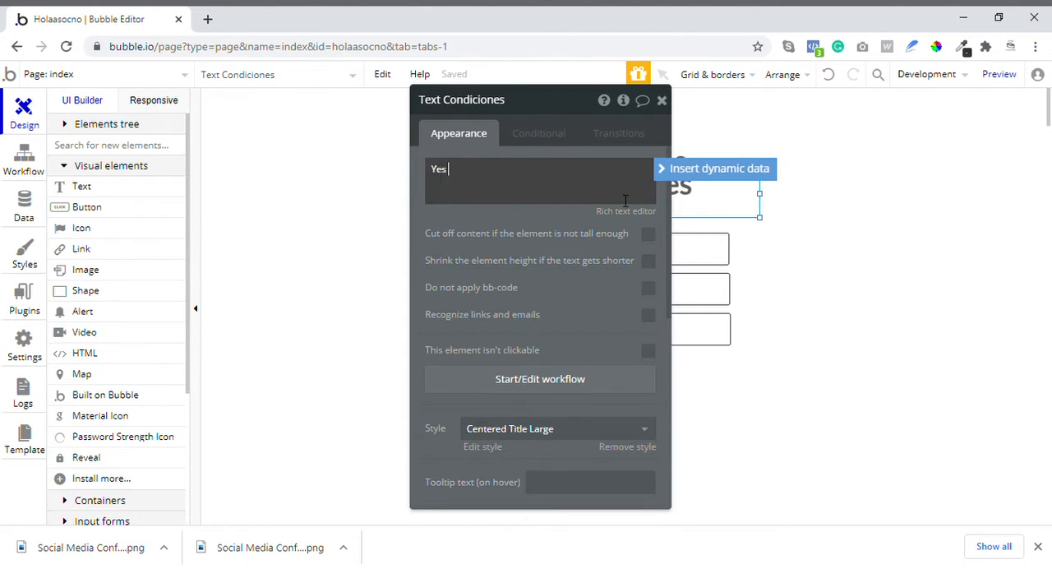
{"action": "type", "text": "ore"}
{"action": "type", "text": "or No"}
{"action": "left_click", "coordinate": [661, 99]}
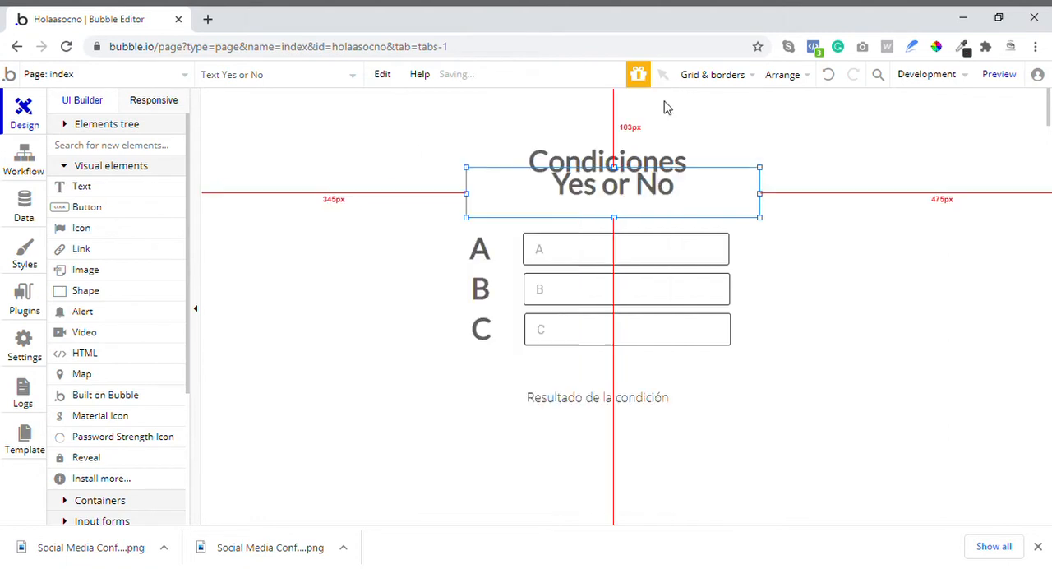
- Lower the top edge of the "Yes or No" text and apply the Benefitsdesription style to it
{"action": "left_click_drag", "start_coordinate": [623, 170], "coordinate": [616, 198]}
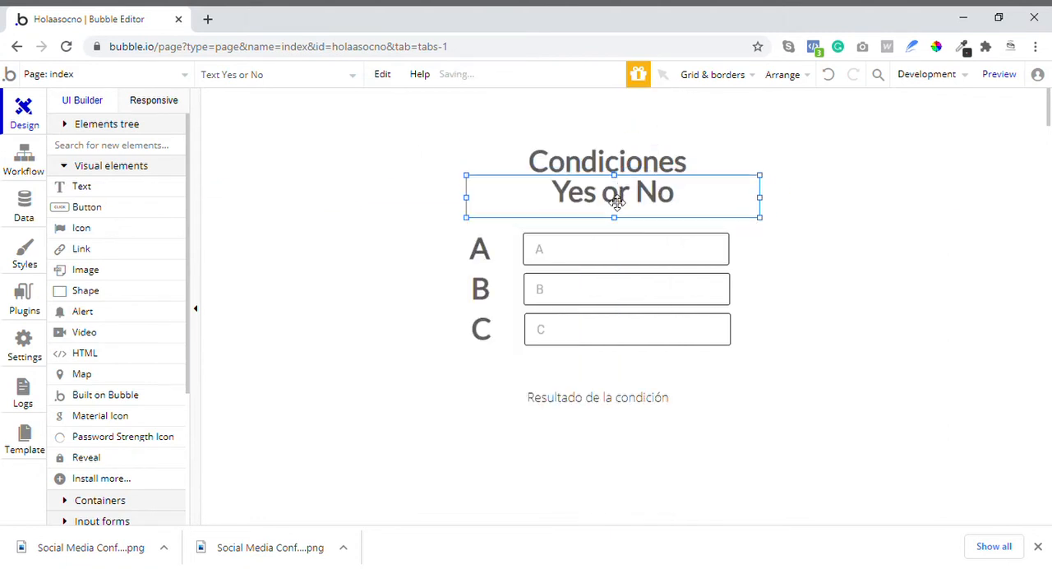
{"action": "double_click", "coordinate": [614, 202]}
{"action": "scroll", "coordinate": [603, 263], "scroll_direction": "down", "scroll_amount": 3}
{"action": "left_click", "coordinate": [591, 279]}
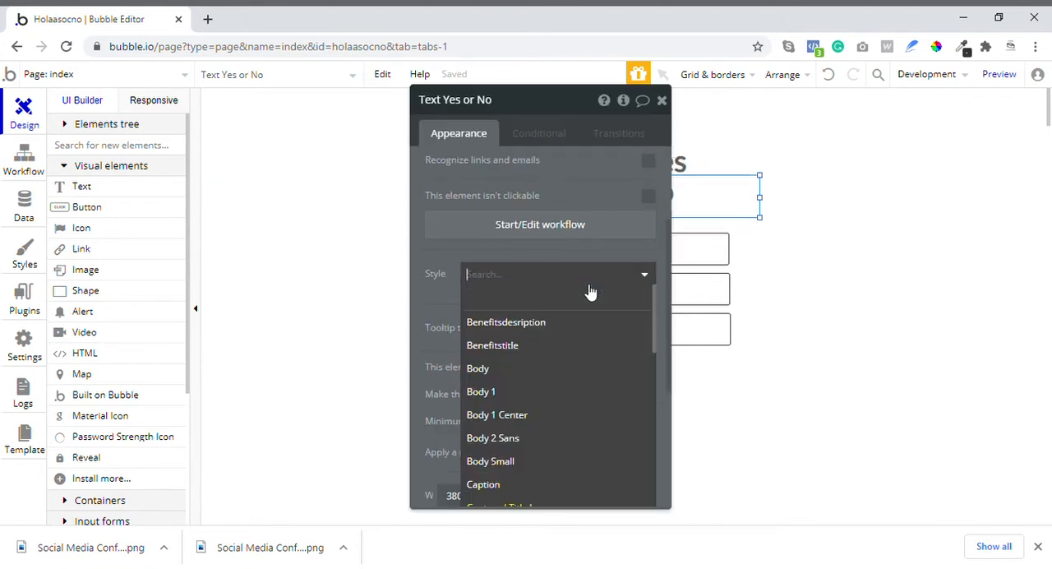
{"action": "left_click", "coordinate": [559, 321]}
{"action": "left_click", "coordinate": [661, 100]}
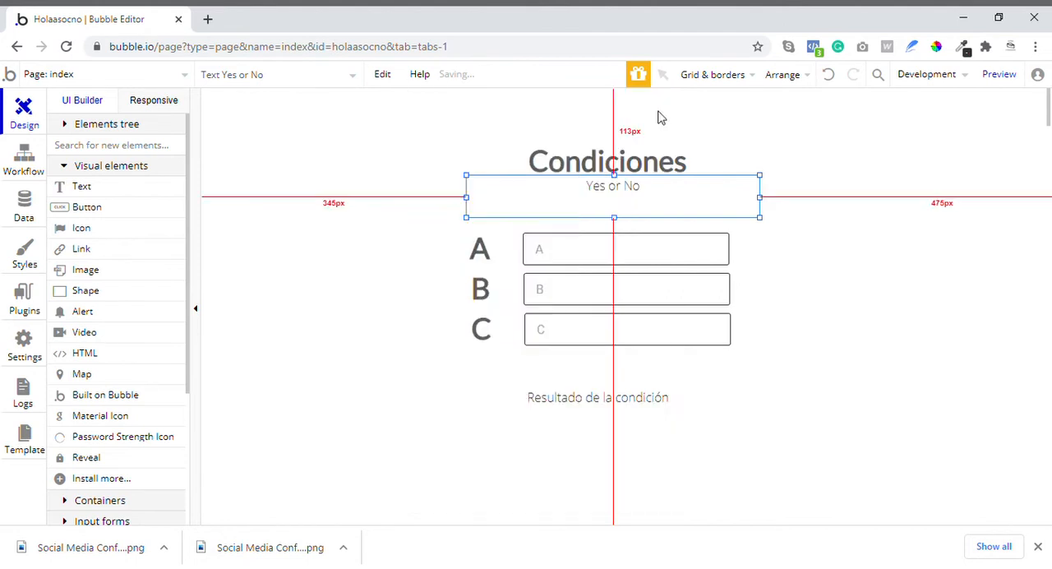
- Move the "Yes or No" text down below the Condiciones heading and reduce its height from the bottom edge
{"action": "left_click_drag", "start_coordinate": [673, 219], "coordinate": [671, 224]}
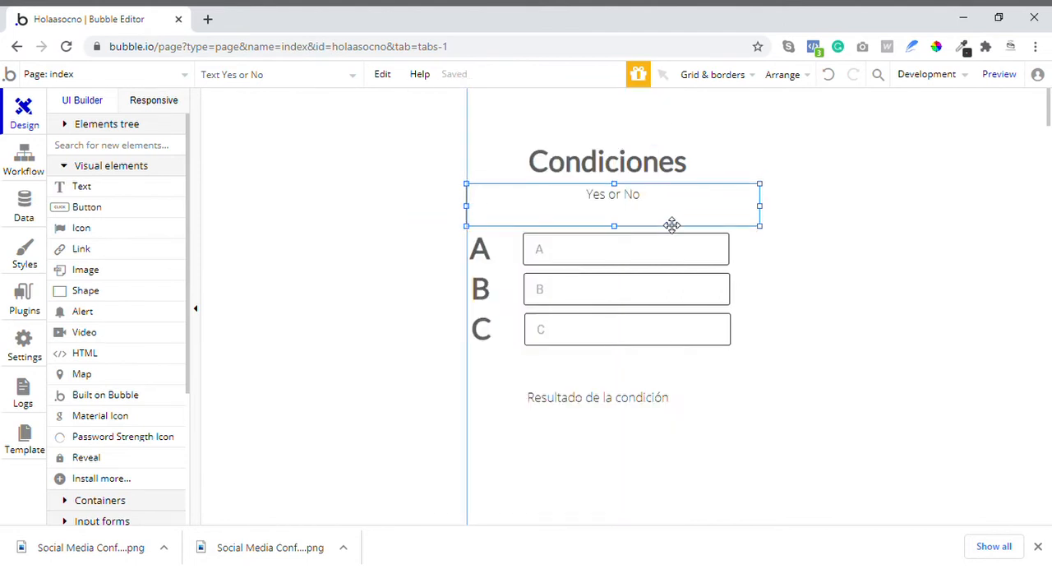
{"action": "left_click", "coordinate": [788, 261]}
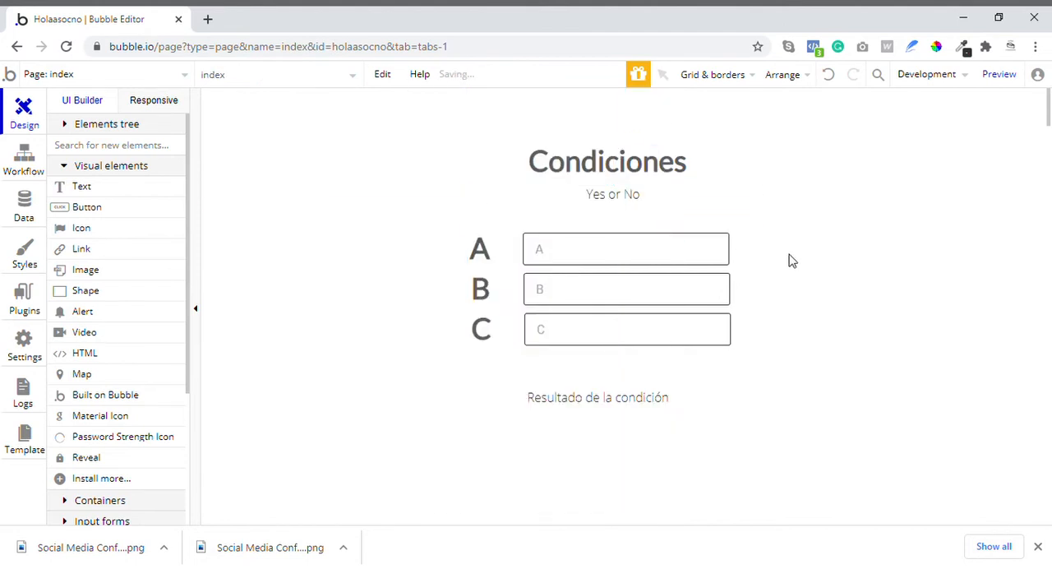
{"action": "left_click", "coordinate": [628, 222]}
{"action": "left_click_drag", "start_coordinate": [616, 226], "coordinate": [618, 216]}
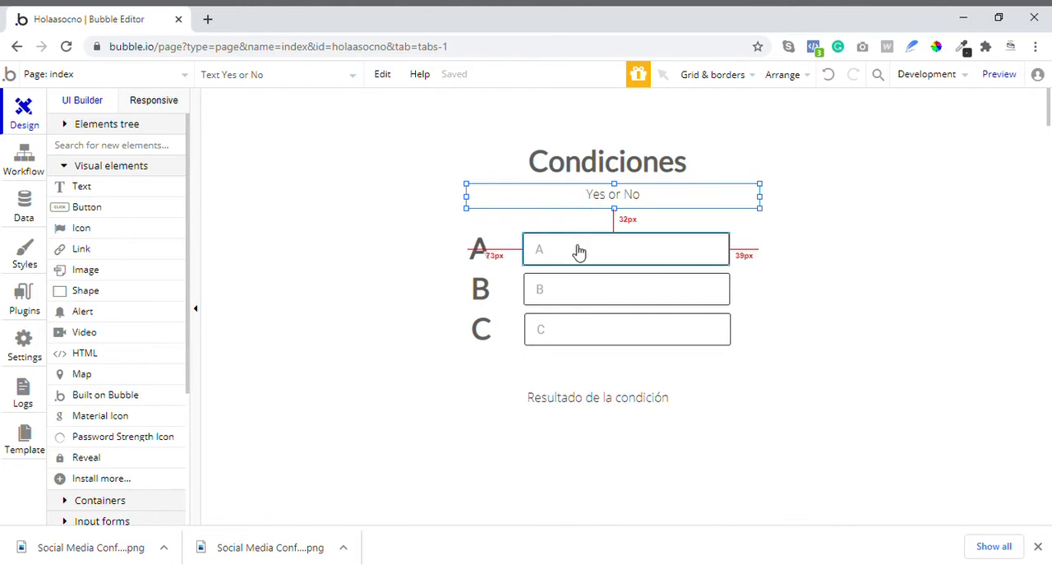
- Nudge the "Resultado de la condición" text slightly to the right and check its appearance properties
{"action": "left_click", "coordinate": [601, 416]}
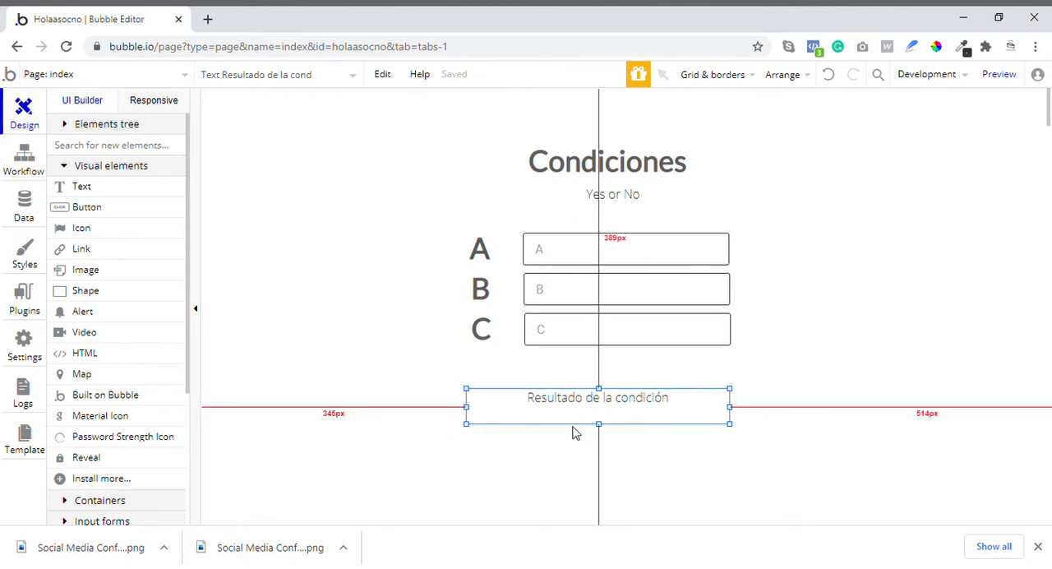
{"action": "left_click_drag", "start_coordinate": [598, 420], "coordinate": [599, 422]}
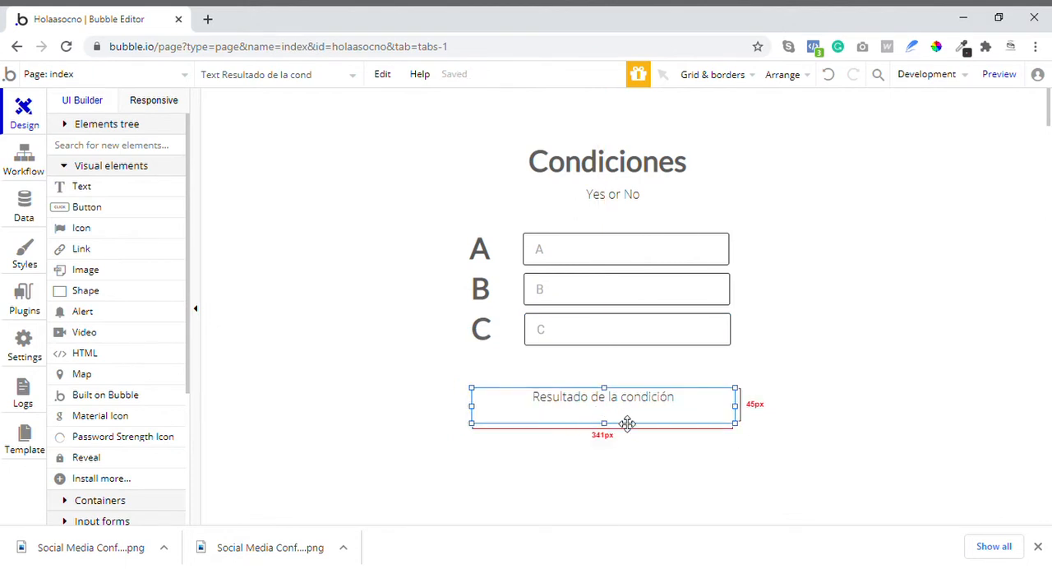
{"action": "double_click", "coordinate": [627, 419]}
{"action": "scroll", "coordinate": [530, 220], "scroll_direction": "up", "scroll_amount": 3}
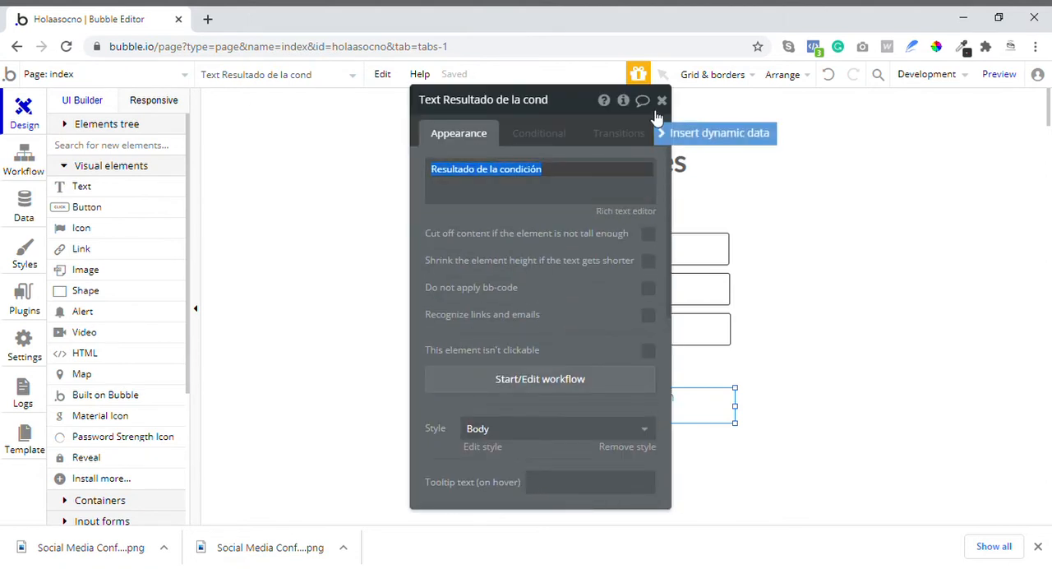
{"action": "left_click", "coordinate": [661, 99]}
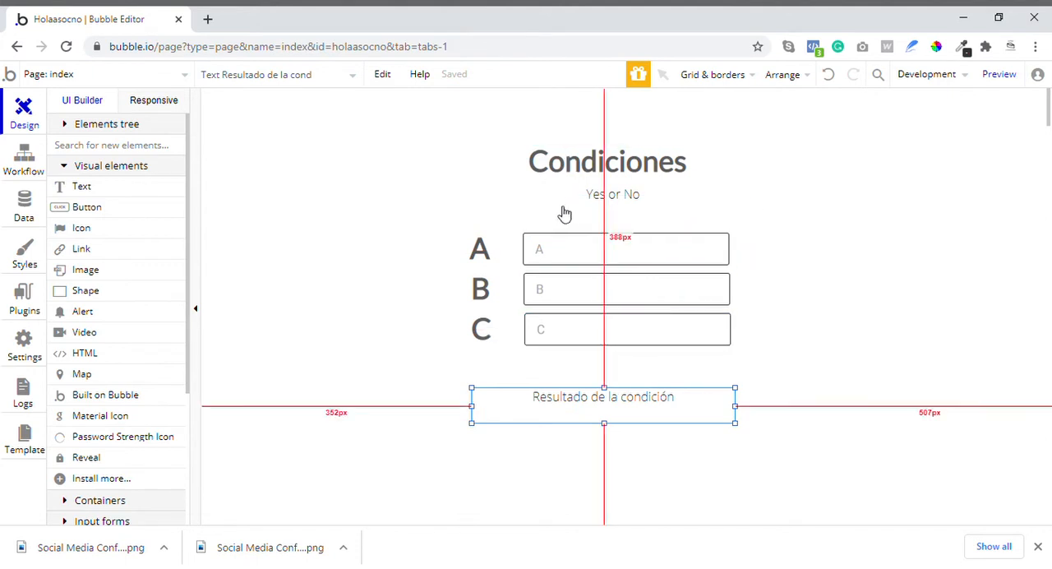
- Define a condition on the result text that applies when Input A's value is not empty
{"action": "double_click", "coordinate": [589, 410]}
{"action": "left_click", "coordinate": [542, 137]}
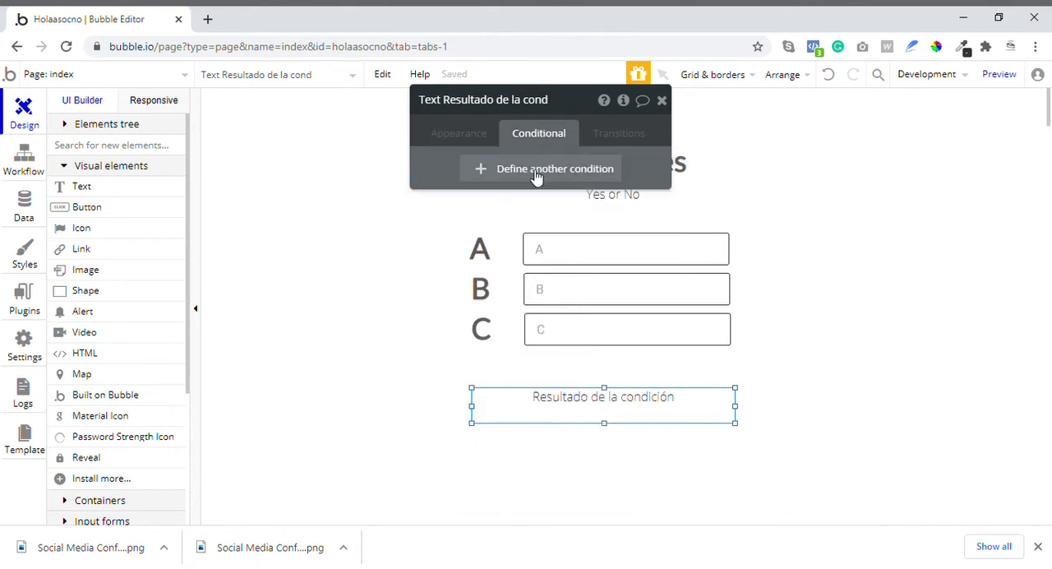
{"action": "left_click", "coordinate": [534, 169]}
{"action": "left_click", "coordinate": [483, 183]}
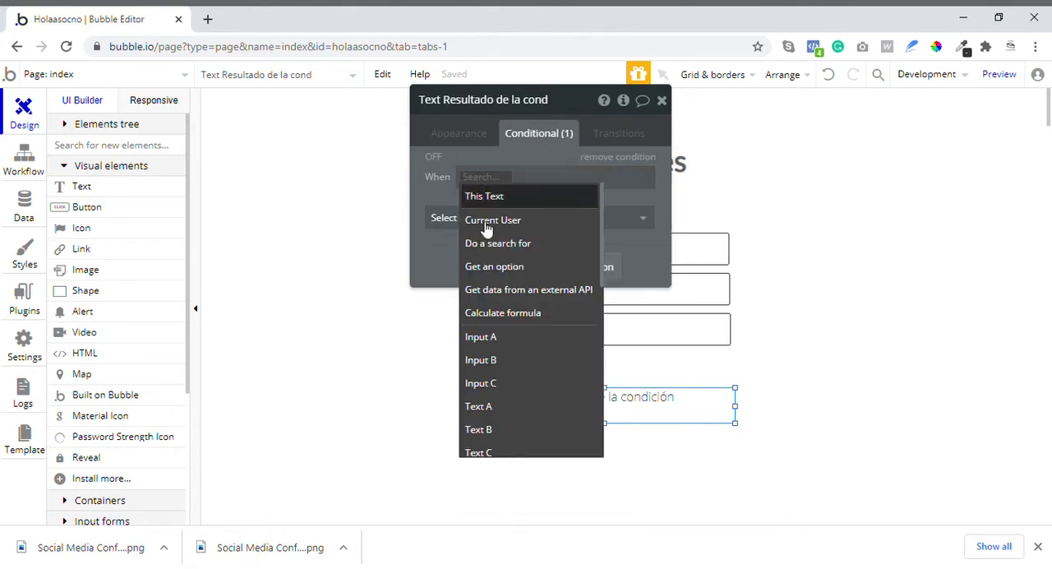
{"action": "left_click", "coordinate": [498, 346]}
{"action": "left_click", "coordinate": [560, 202]}
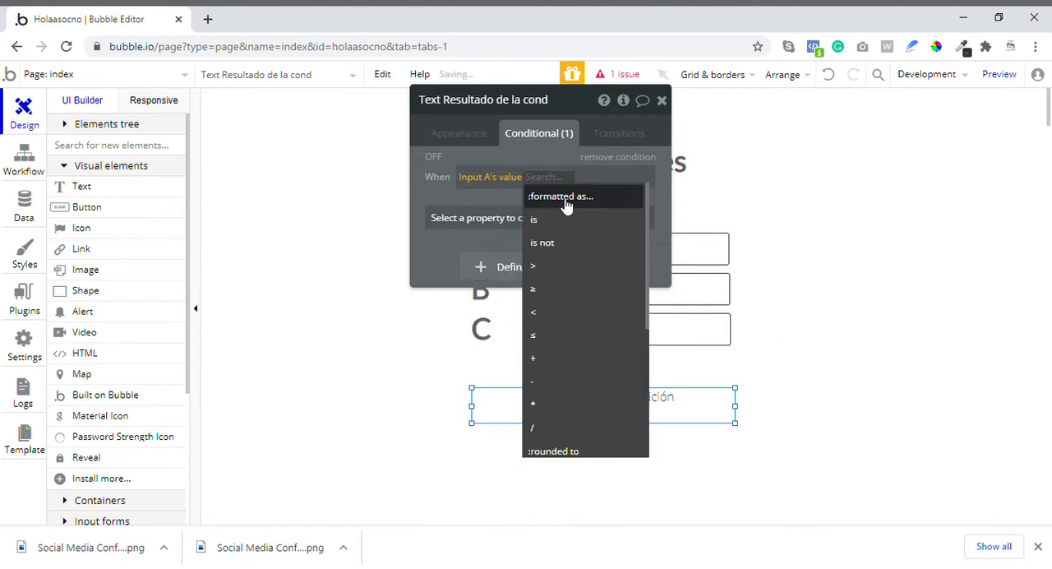
{"action": "scroll", "coordinate": [564, 247], "scroll_direction": "down", "scroll_amount": 2}
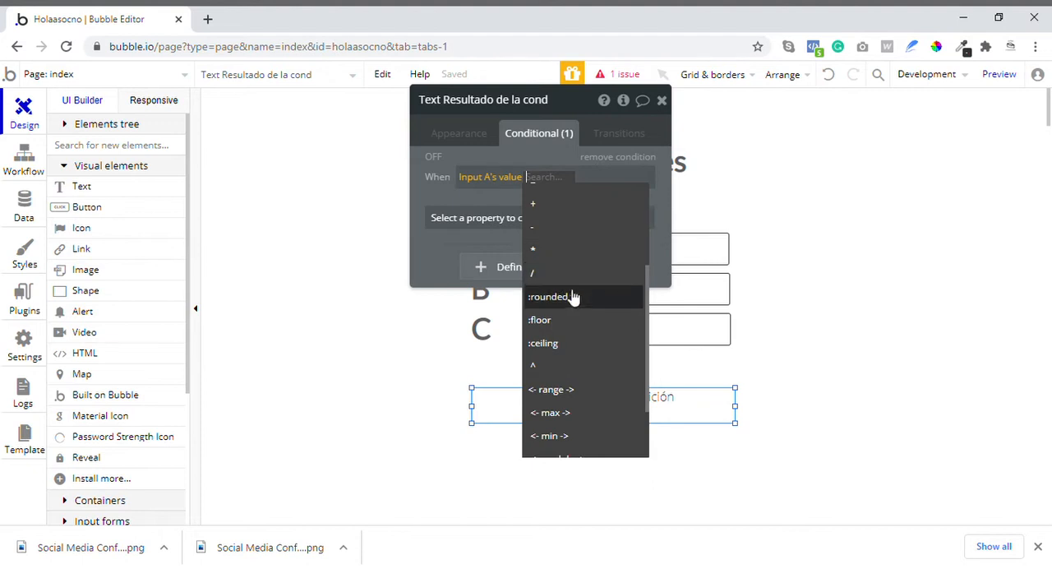
{"action": "scroll", "coordinate": [579, 304], "scroll_direction": "down", "scroll_amount": 1}
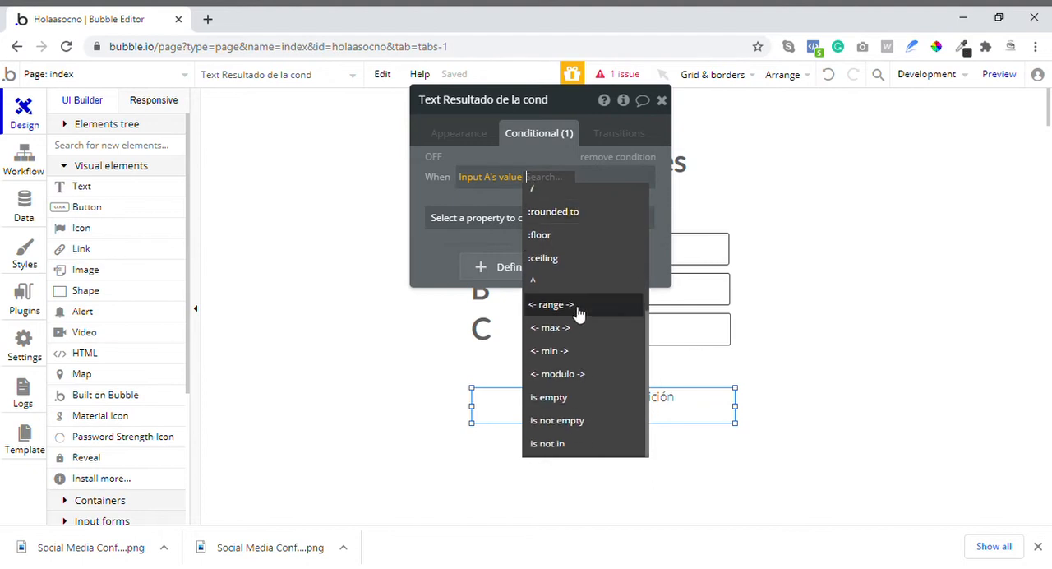
{"action": "left_click", "coordinate": [566, 421]}
- Make the Input A not-empty condition change the result text's Text property to Input A's value
{"action": "left_click", "coordinate": [552, 219]}
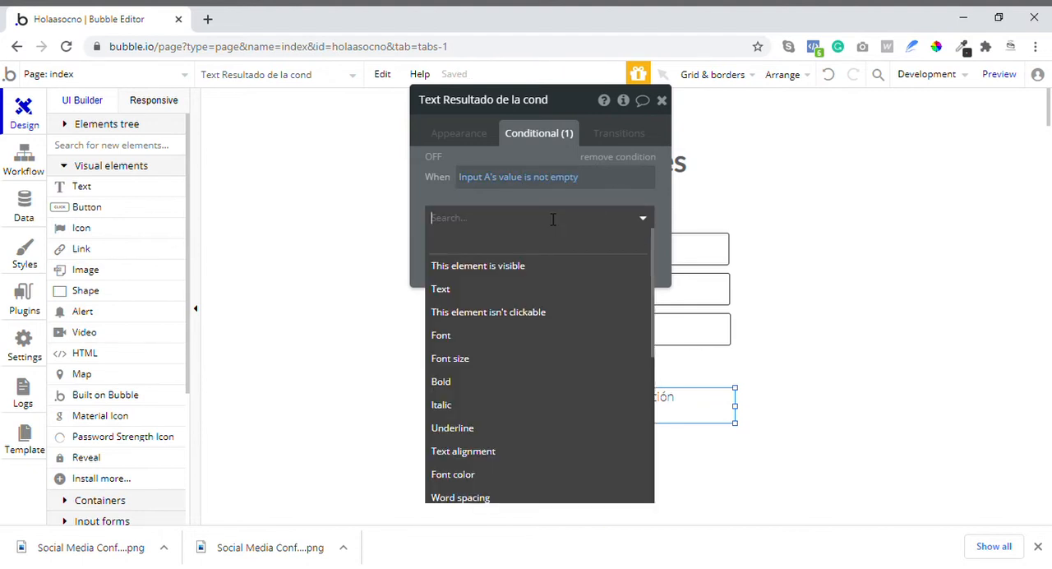
{"action": "left_click", "coordinate": [441, 289]}
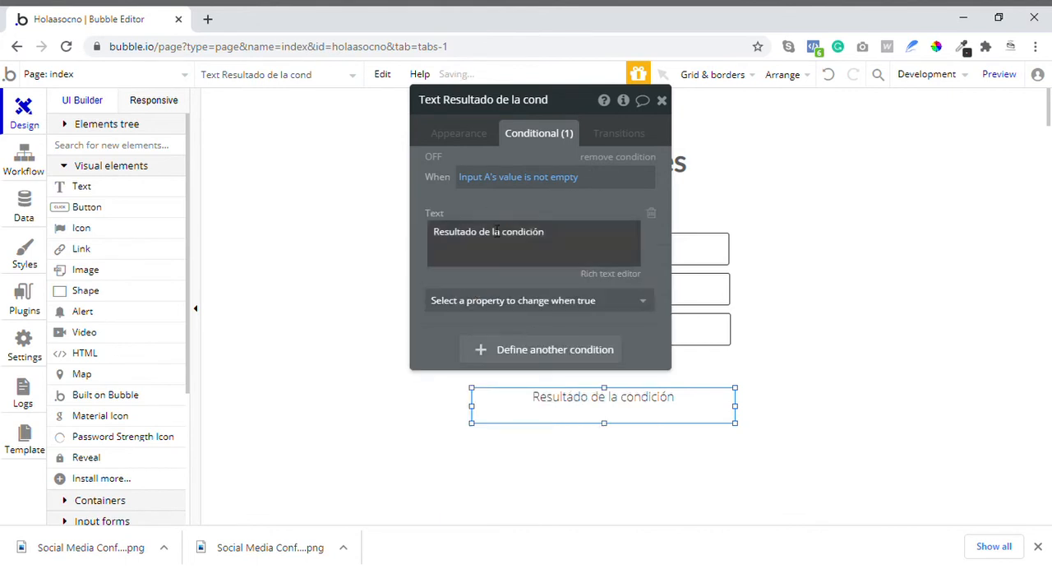
{"action": "triple_click", "coordinate": [519, 238]}
{"action": "left_click", "coordinate": [698, 230]}
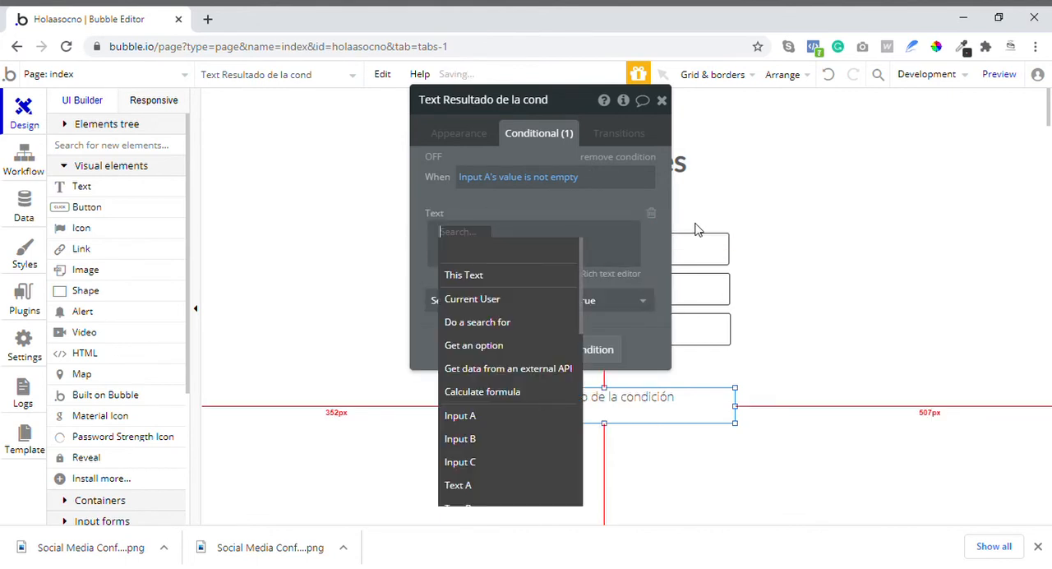
{"action": "type", "text": "in"}
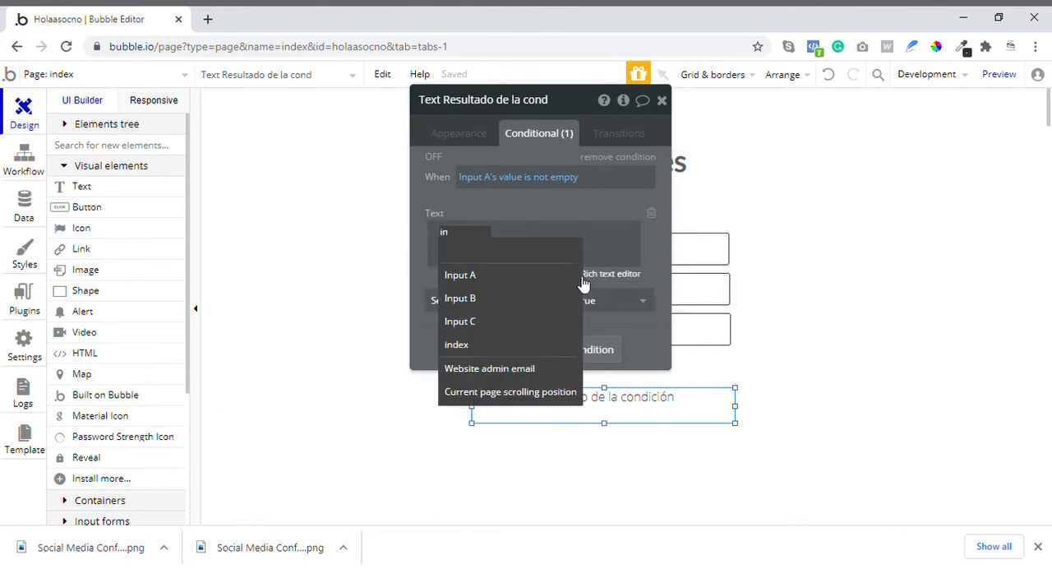
{"action": "key", "text": "Return"}
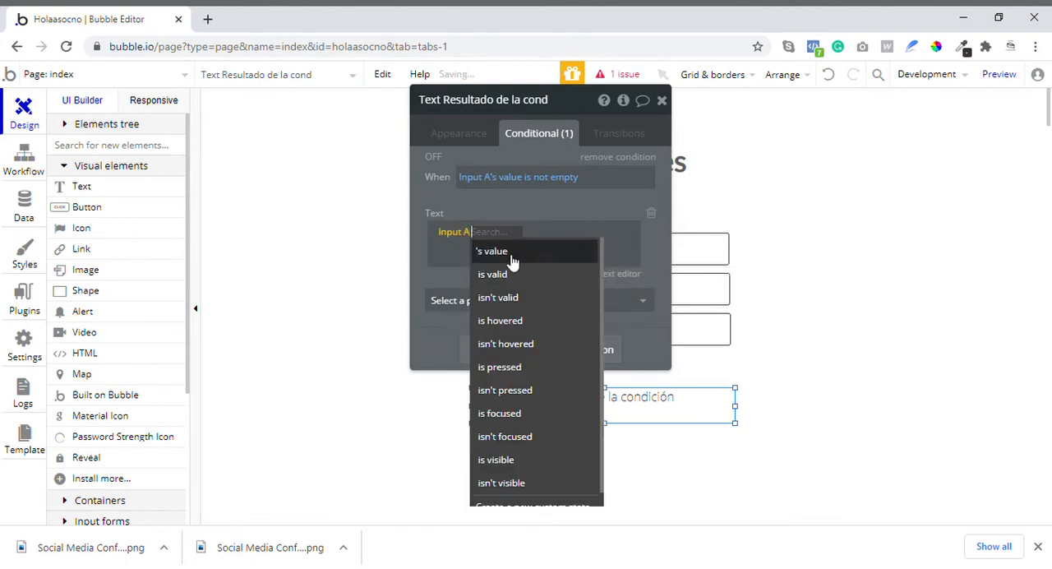
{"action": "left_click", "coordinate": [507, 253]}
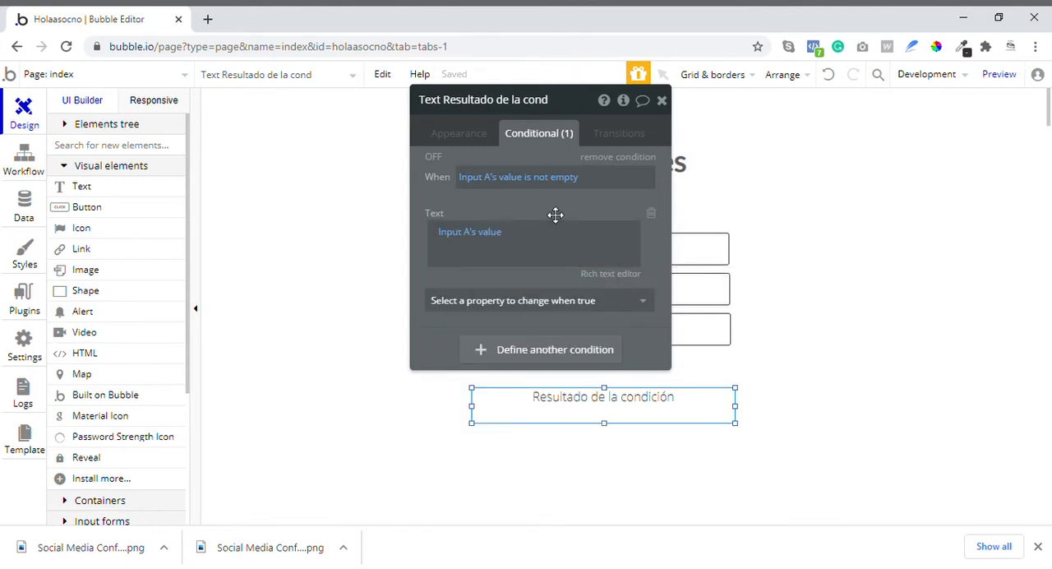
{"action": "left_click", "coordinate": [466, 186]}
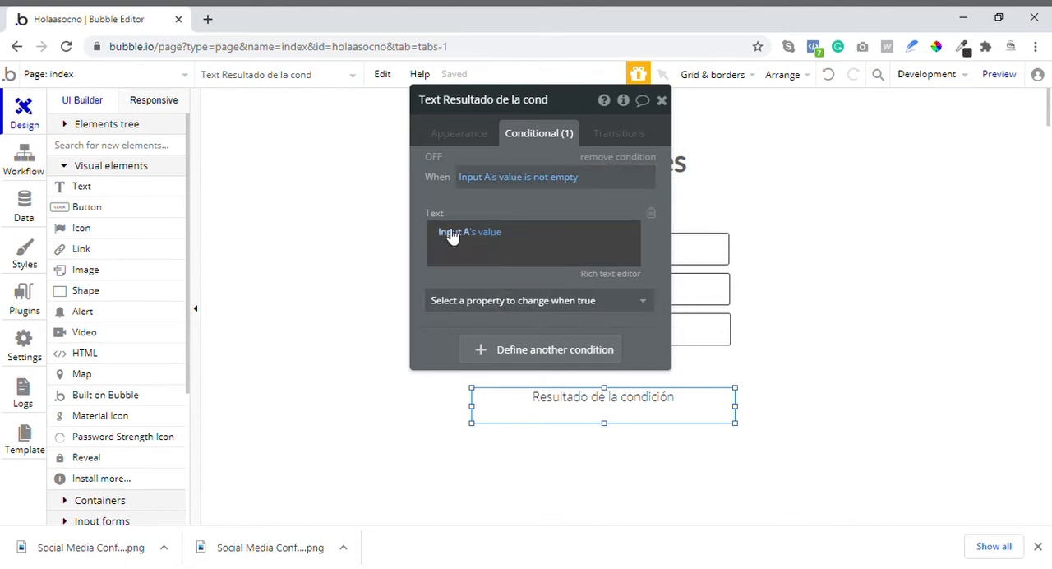
- Examine the list of other properties that the result text's condition can change, from visibility to ID Attribute
{"action": "left_click", "coordinate": [483, 317]}
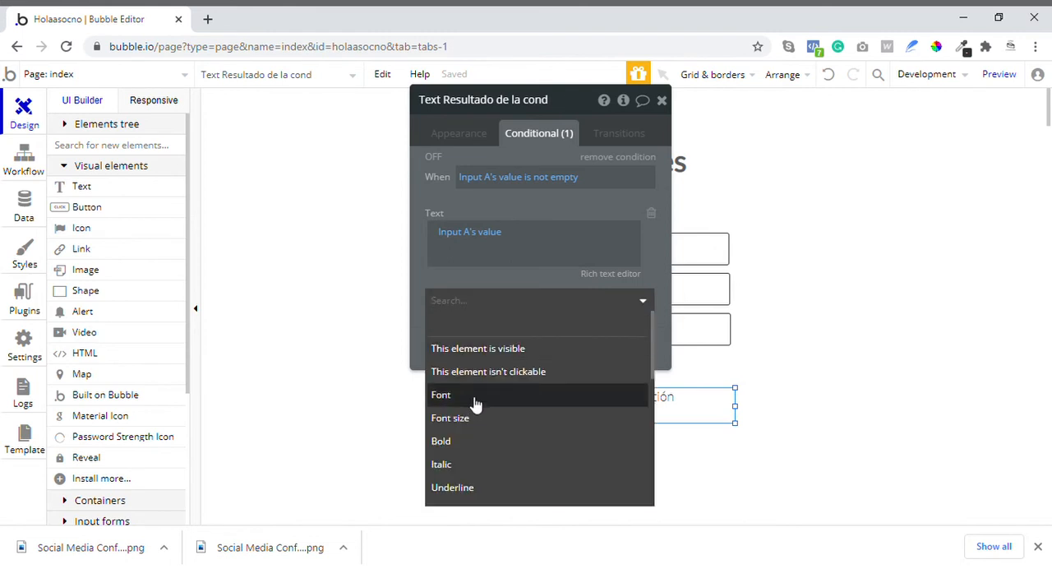
{"action": "scroll", "coordinate": [471, 400], "scroll_direction": "down", "scroll_amount": 3}
{"action": "scroll", "coordinate": [473, 403], "scroll_direction": "down", "scroll_amount": 5}
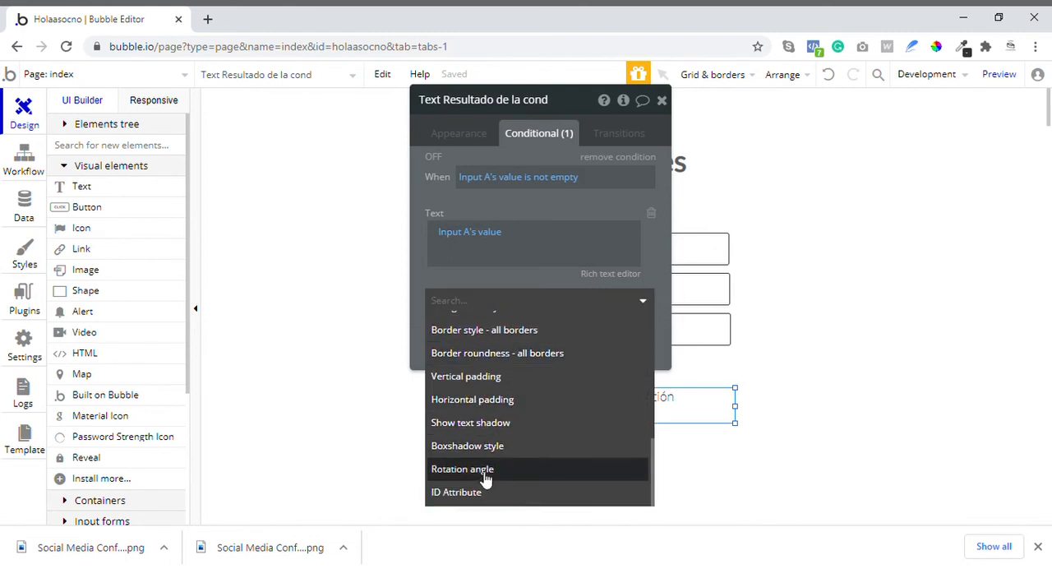
{"action": "scroll", "coordinate": [493, 444], "scroll_direction": "up", "scroll_amount": 10}
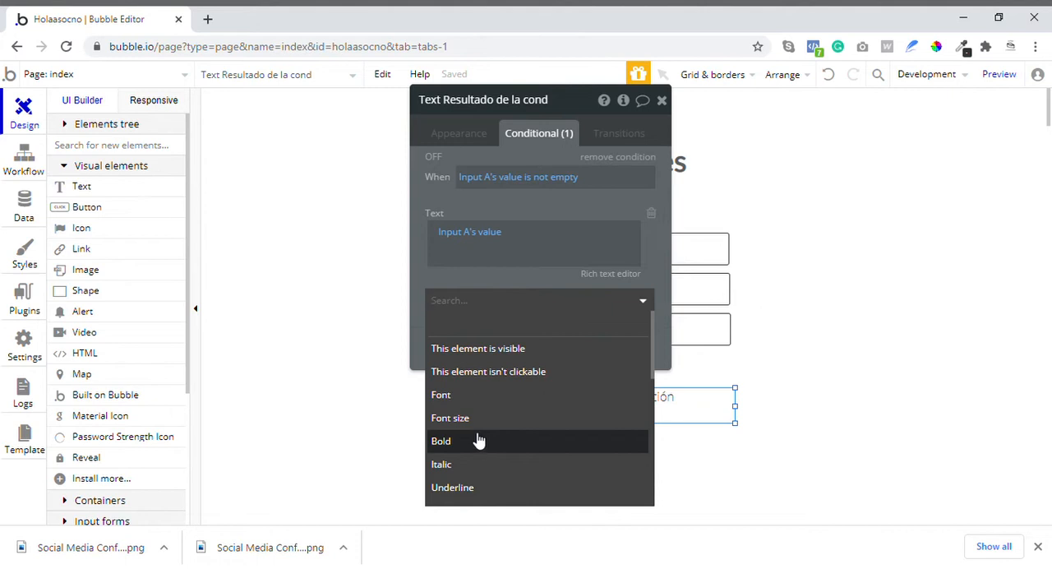
{"action": "scroll", "coordinate": [476, 428], "scroll_direction": "down", "scroll_amount": 3}
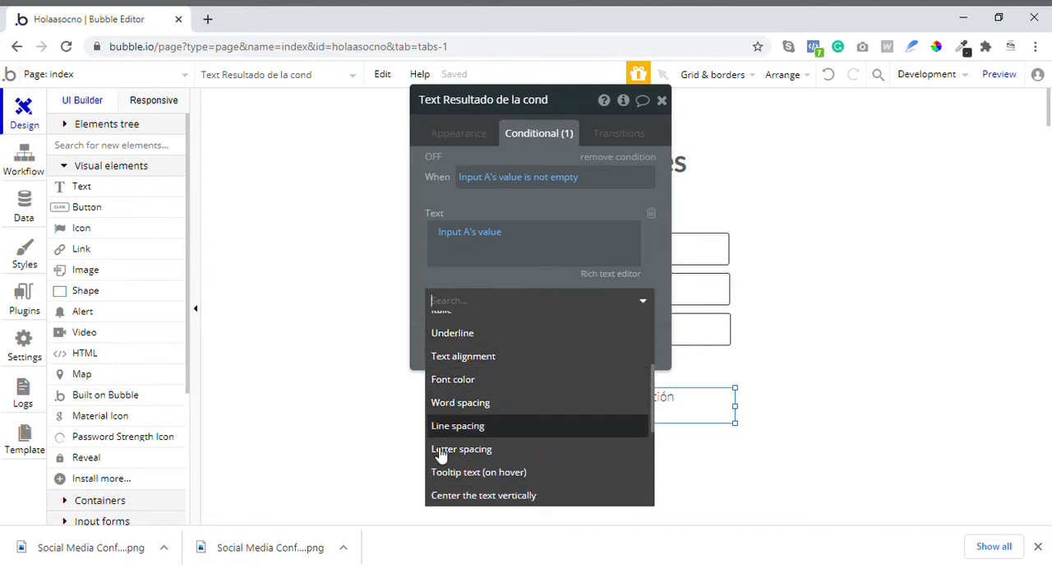
{"action": "scroll", "coordinate": [442, 454], "scroll_direction": "down", "scroll_amount": 4}
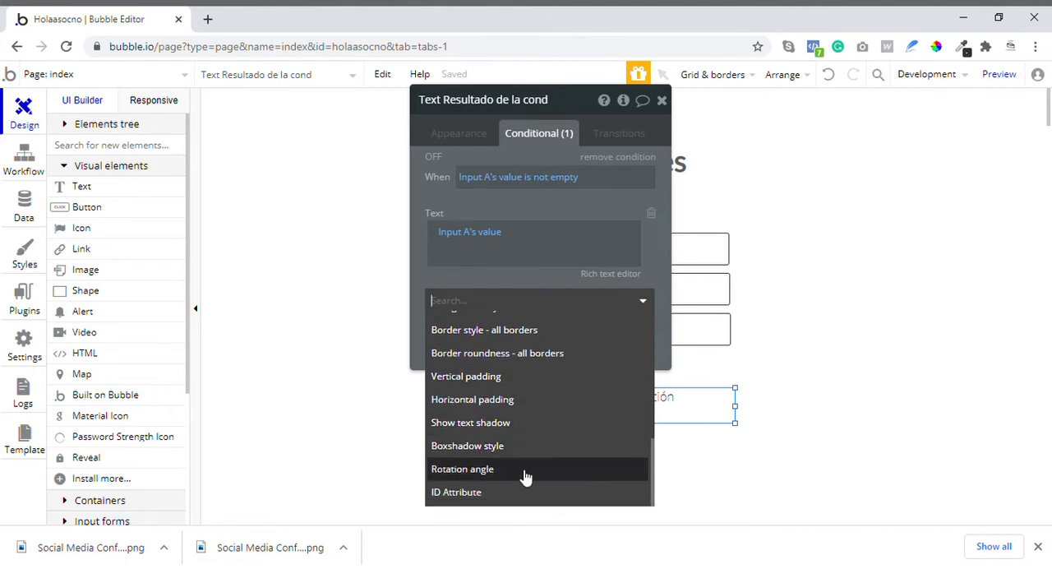
{"action": "left_click", "coordinate": [520, 289]}
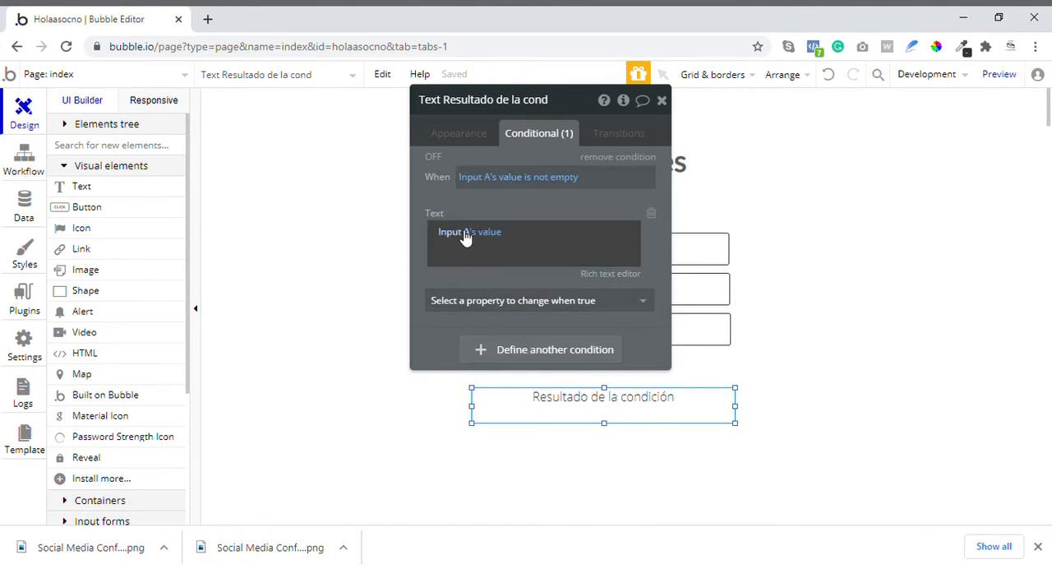
- Preview the page and inspect the "Resultado de la condición" text in the debugger
{"action": "left_click", "coordinate": [990, 75]}
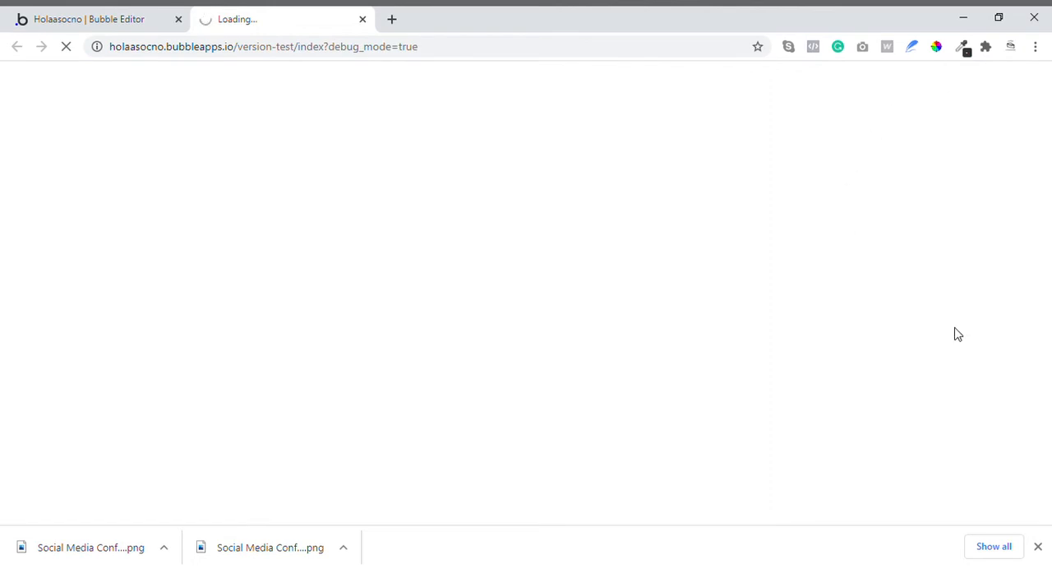
{"action": "left_click", "coordinate": [1037, 547]}
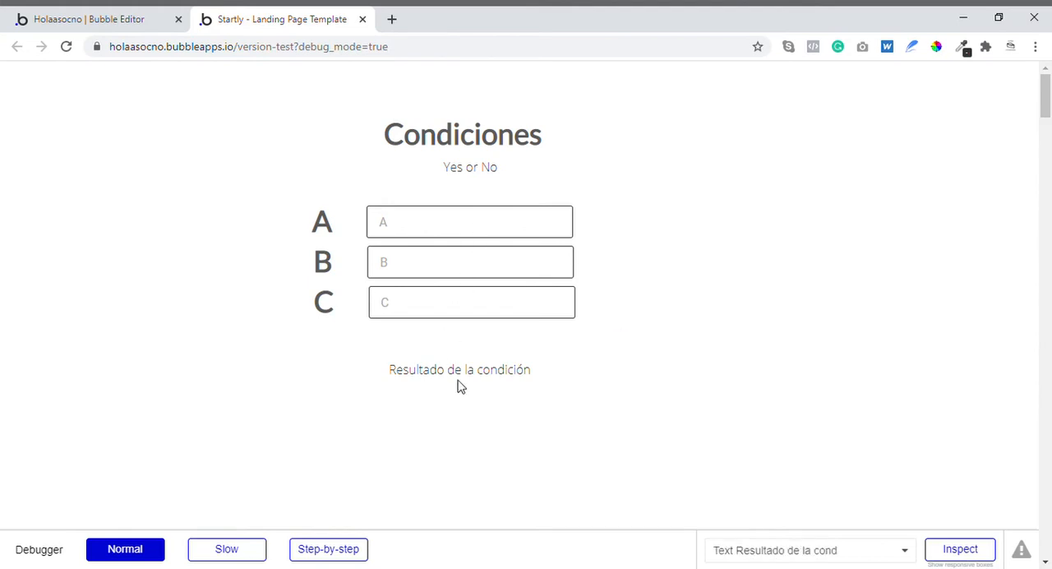
{"action": "left_click", "coordinate": [417, 224]}
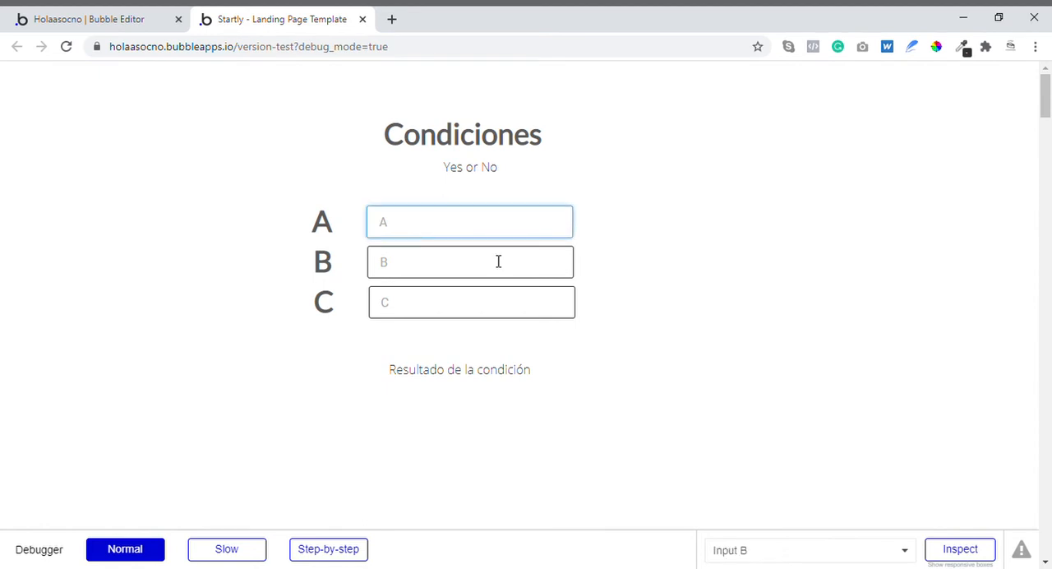
{"action": "left_click", "coordinate": [949, 550]}
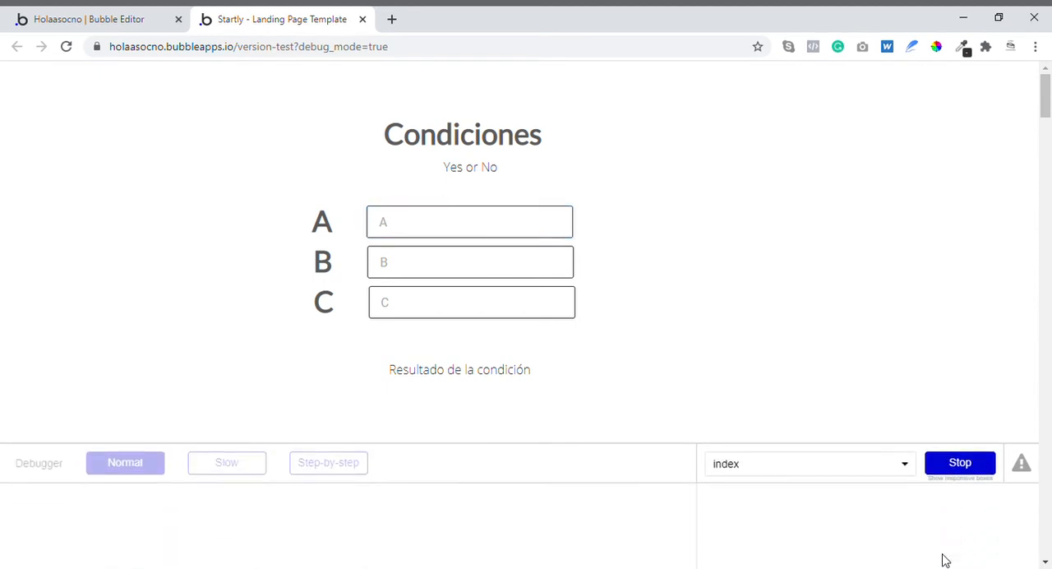
{"action": "scroll", "coordinate": [550, 231], "scroll_direction": "down", "scroll_amount": 2}
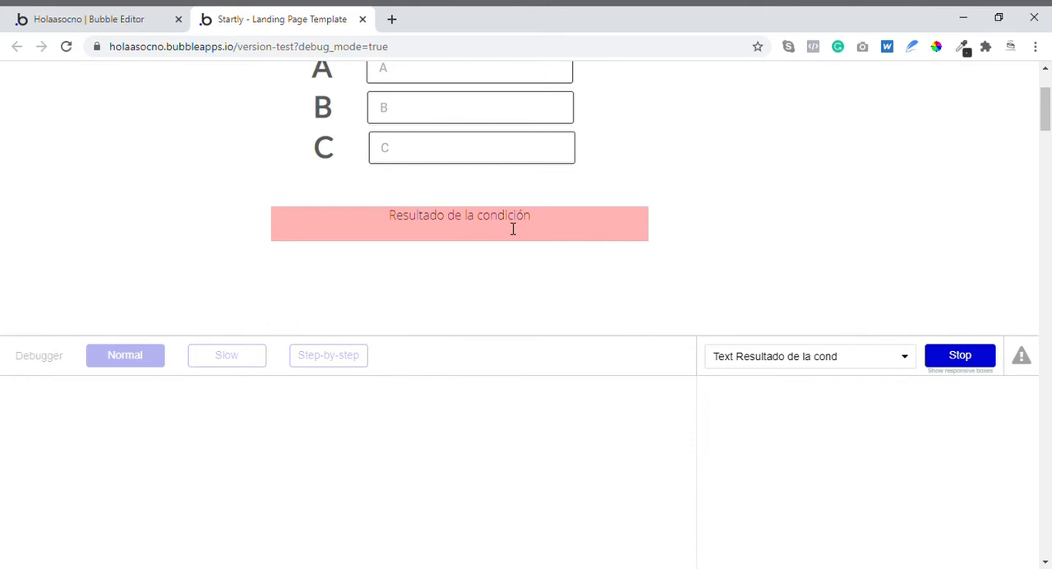
{"action": "left_click", "coordinate": [512, 228]}
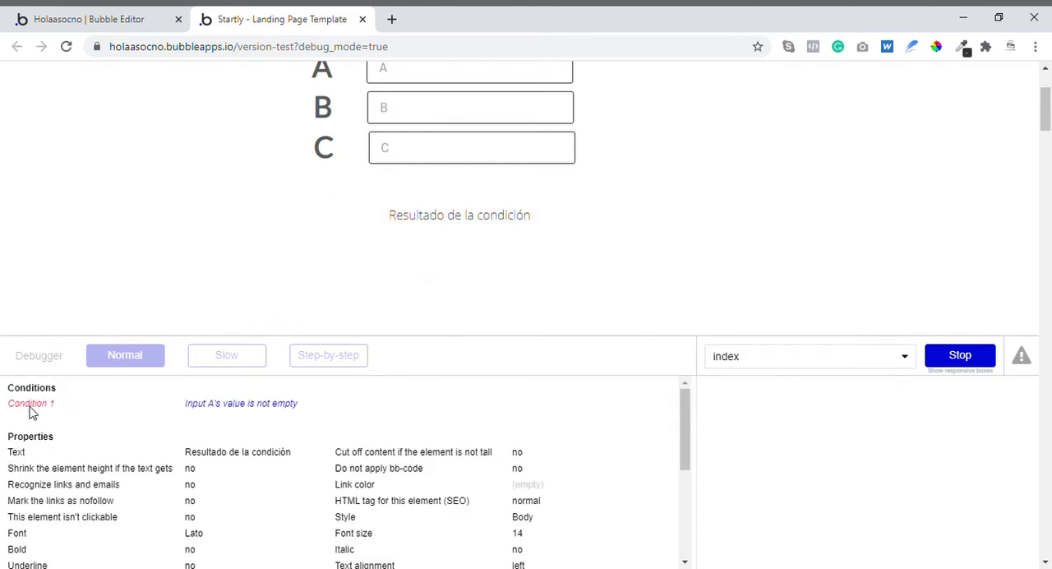
- Evaluate the result text's condition in the debugger and inspect Input A before ending the inspection
{"action": "triple_click", "coordinate": [218, 415]}
{"action": "left_click", "coordinate": [279, 402]}
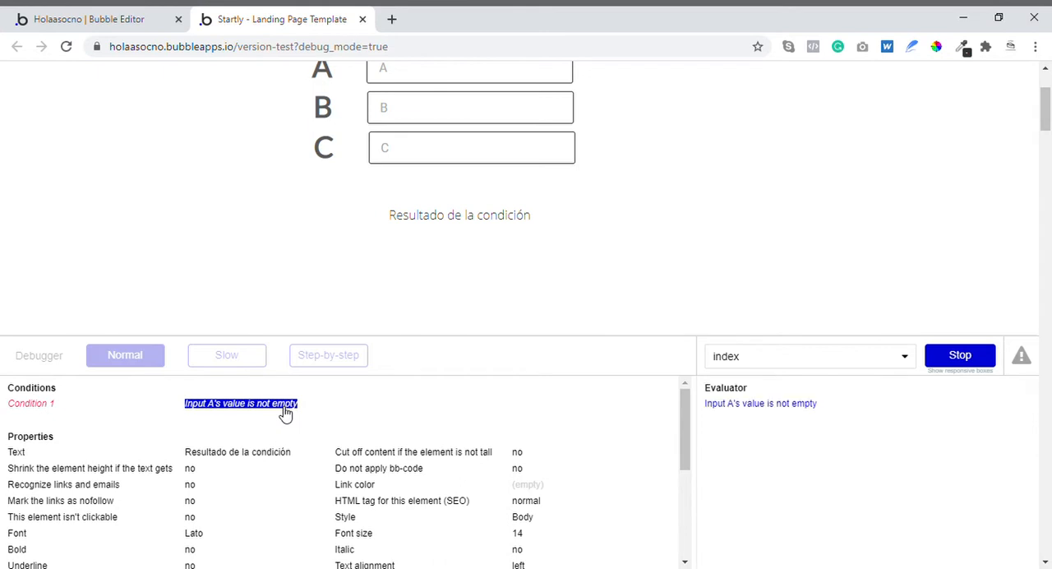
{"action": "left_click", "coordinate": [808, 405]}
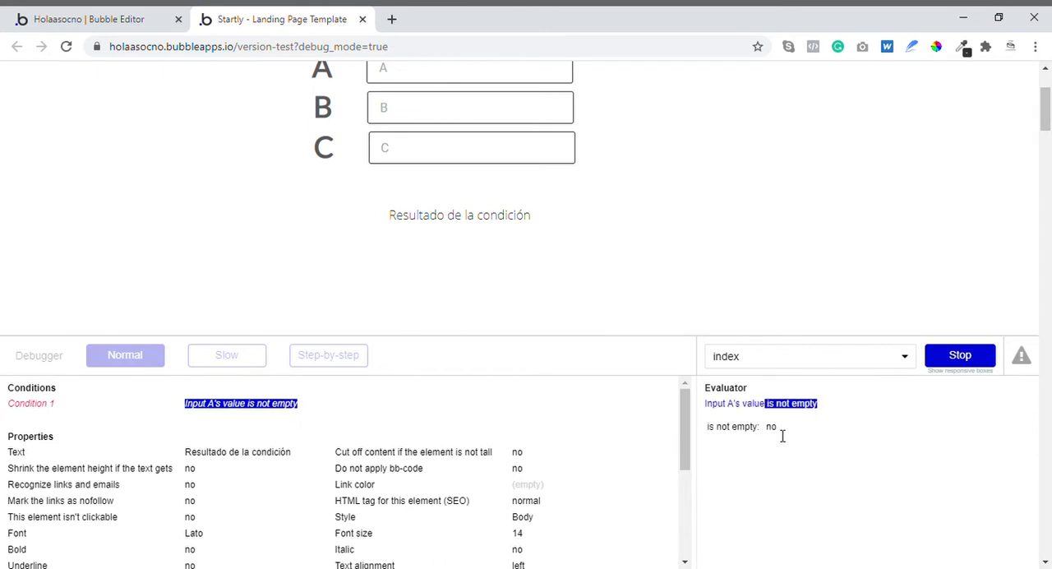
{"action": "scroll", "coordinate": [494, 254], "scroll_direction": "up", "scroll_amount": 2}
{"action": "left_click", "coordinate": [477, 241]}
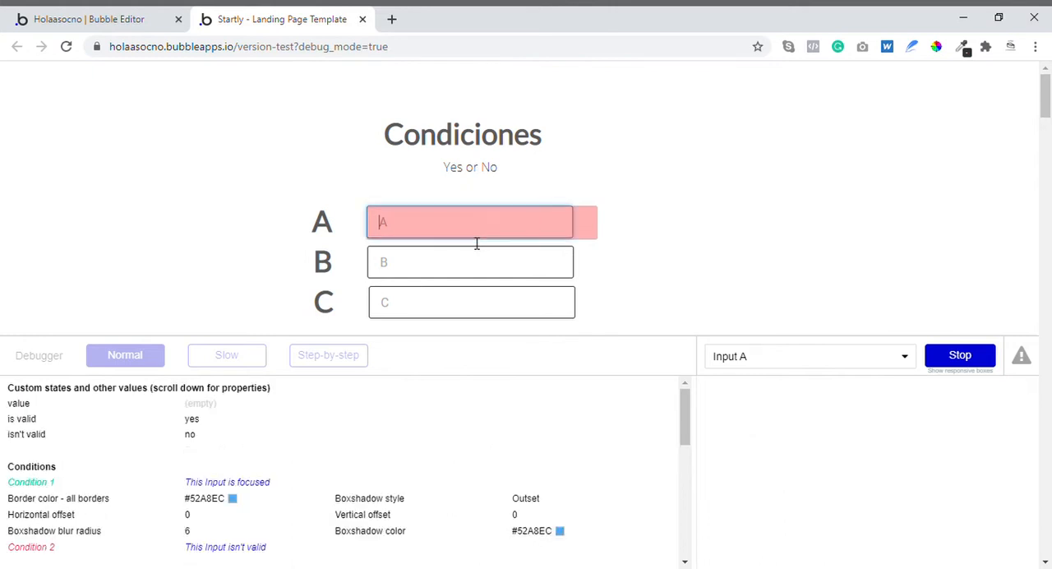
{"action": "left_click", "coordinate": [978, 362]}
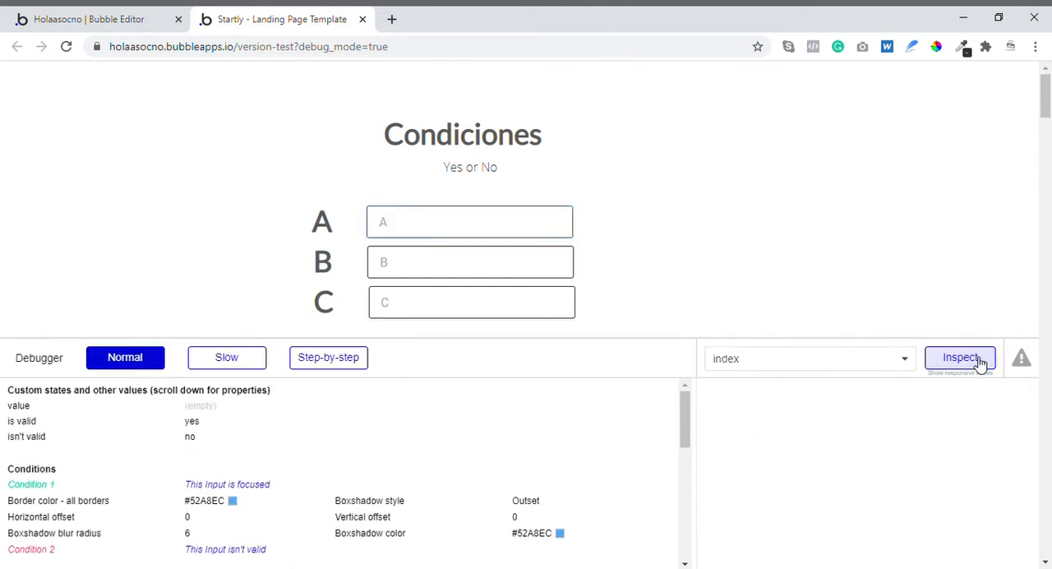
- Test the condition in the preview by entering 2 in input A, 4 in B and 345 in C
{"action": "left_click", "coordinate": [406, 235]}
{"action": "type", "text": "2"}
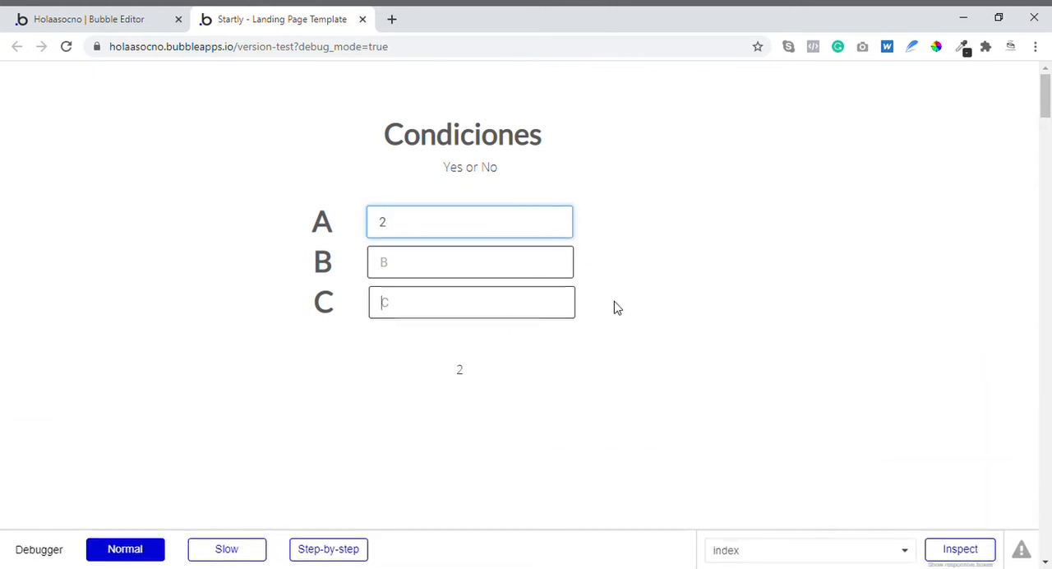
{"action": "left_click", "coordinate": [567, 308]}
{"action": "left_click", "coordinate": [442, 268]}
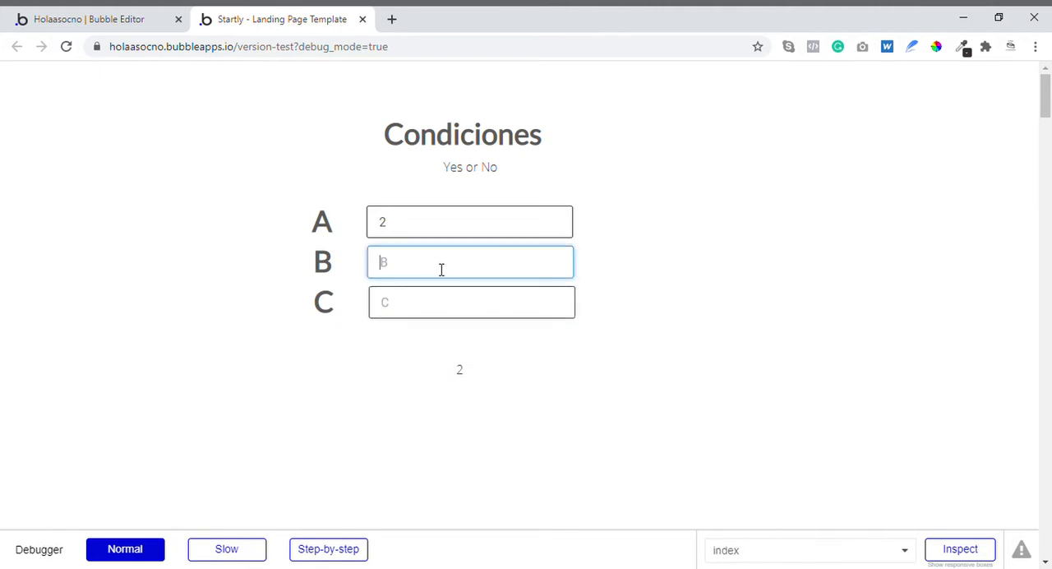
{"action": "type", "text": "4"}
{"action": "left_click", "coordinate": [435, 326]}
{"action": "left_click", "coordinate": [439, 307]}
{"action": "type", "text": "345"}
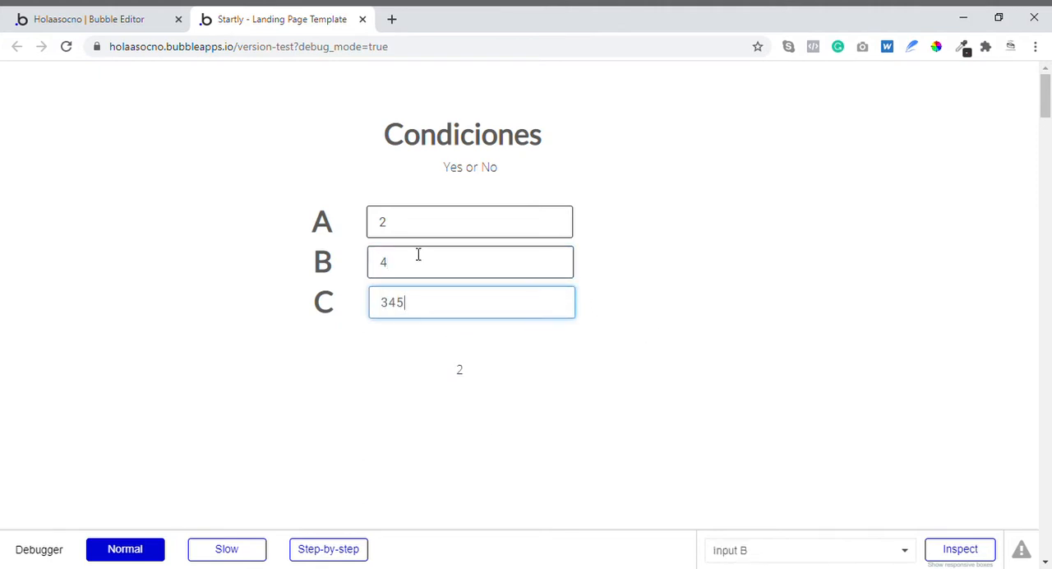
- Clear inputs A, B and C in the preview to test the result text with empty values
{"action": "left_click_drag", "start_coordinate": [428, 241], "coordinate": [364, 234]}
{"action": "key", "text": "BackSpace"}
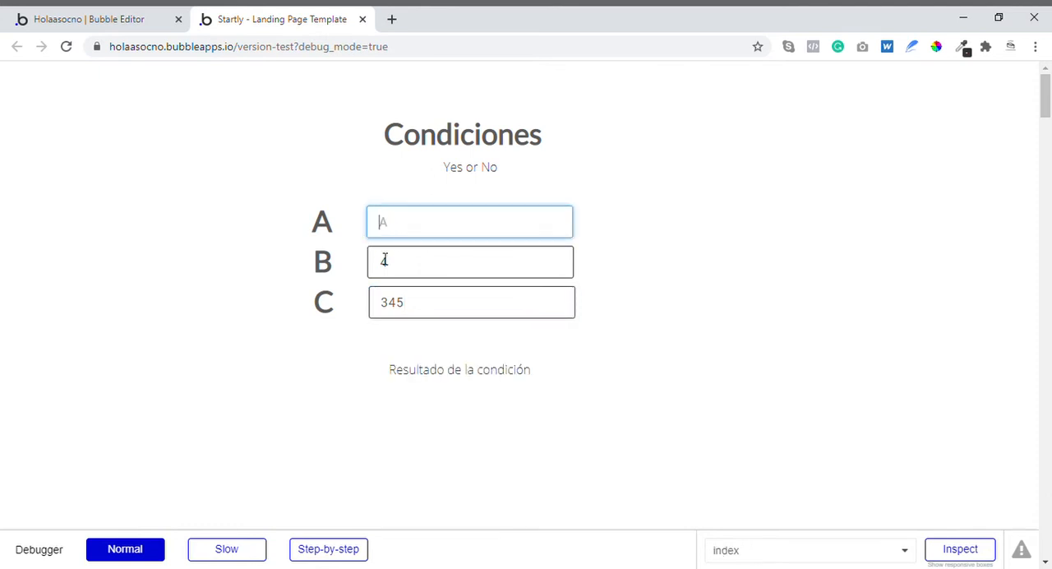
{"action": "left_click", "coordinate": [594, 359]}
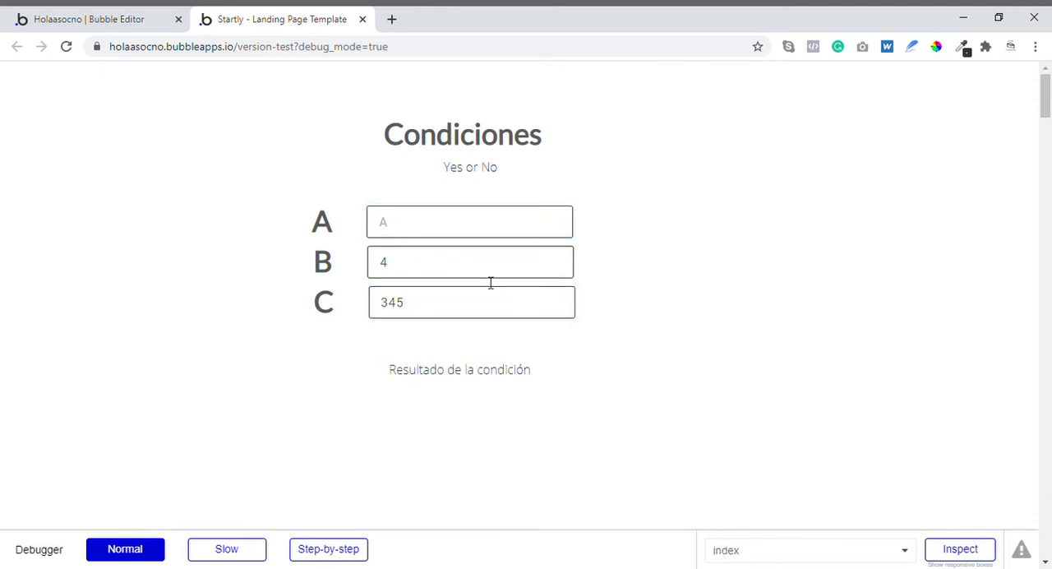
{"action": "left_click_drag", "start_coordinate": [491, 271], "coordinate": [347, 280]}
{"action": "key", "text": "BackSpace"}
{"action": "left_click_drag", "start_coordinate": [456, 308], "coordinate": [439, 334]}
{"action": "key", "text": "BackSpace"}
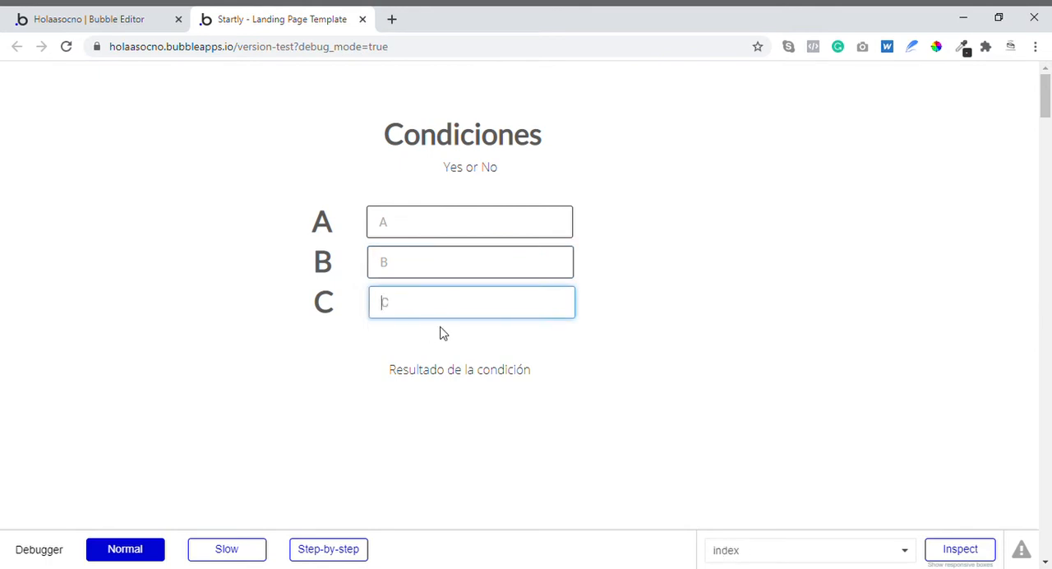
{"action": "left_click", "coordinate": [469, 366]}
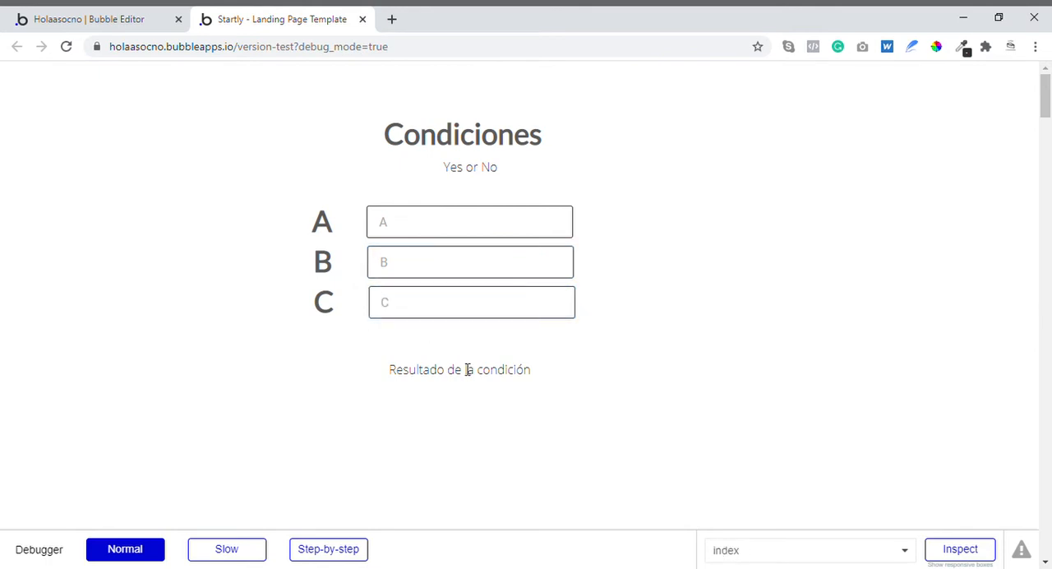
- Return to the Bubble editor and make the result text's condition change the font to Raleway
{"action": "left_click", "coordinate": [153, 19]}
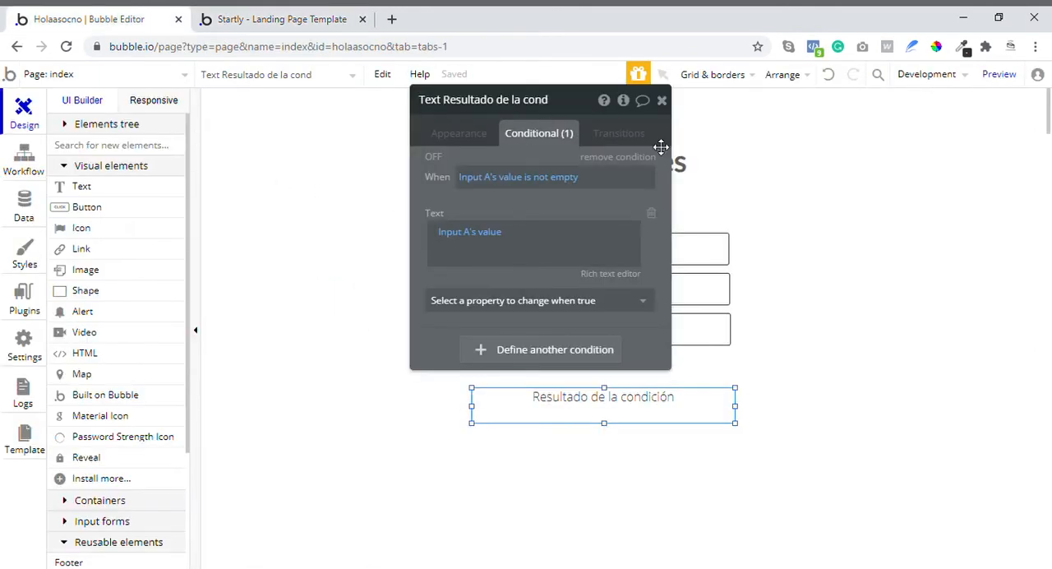
{"action": "left_click", "coordinate": [501, 304]}
{"action": "scroll", "coordinate": [481, 348], "scroll_direction": "up", "scroll_amount": 5}
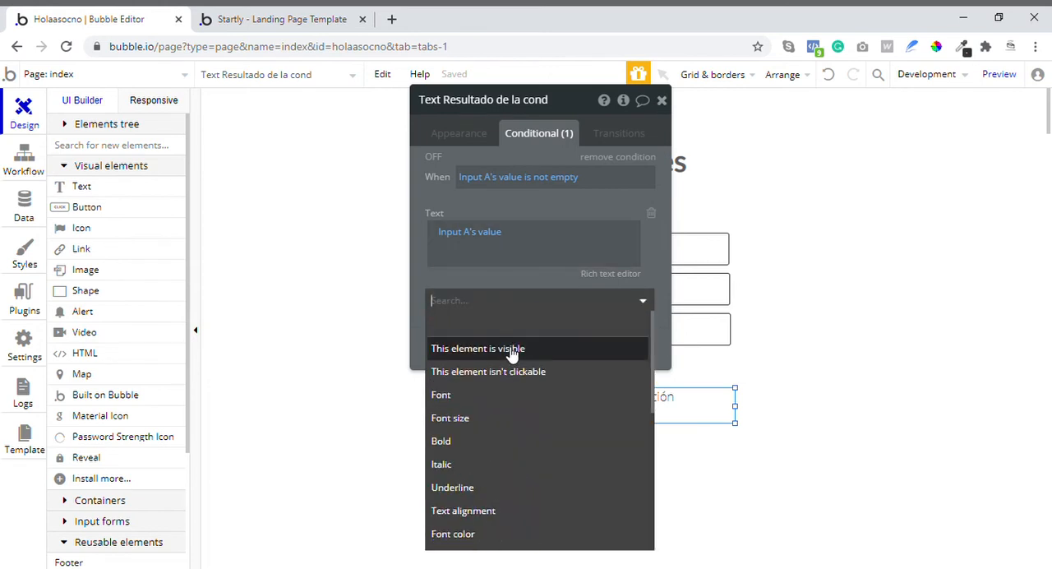
{"action": "left_click", "coordinate": [462, 398]}
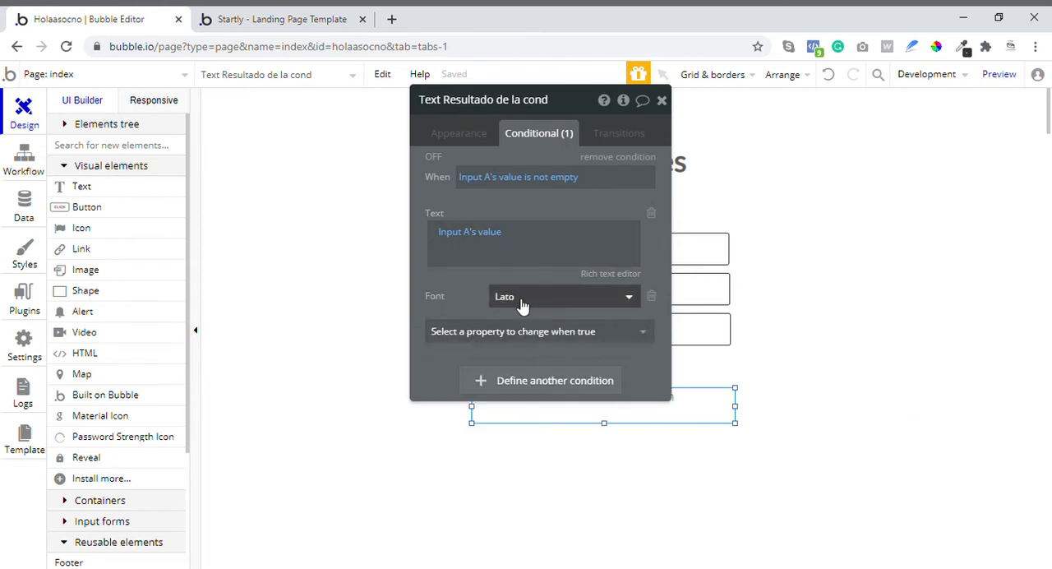
{"action": "left_click", "coordinate": [552, 304]}
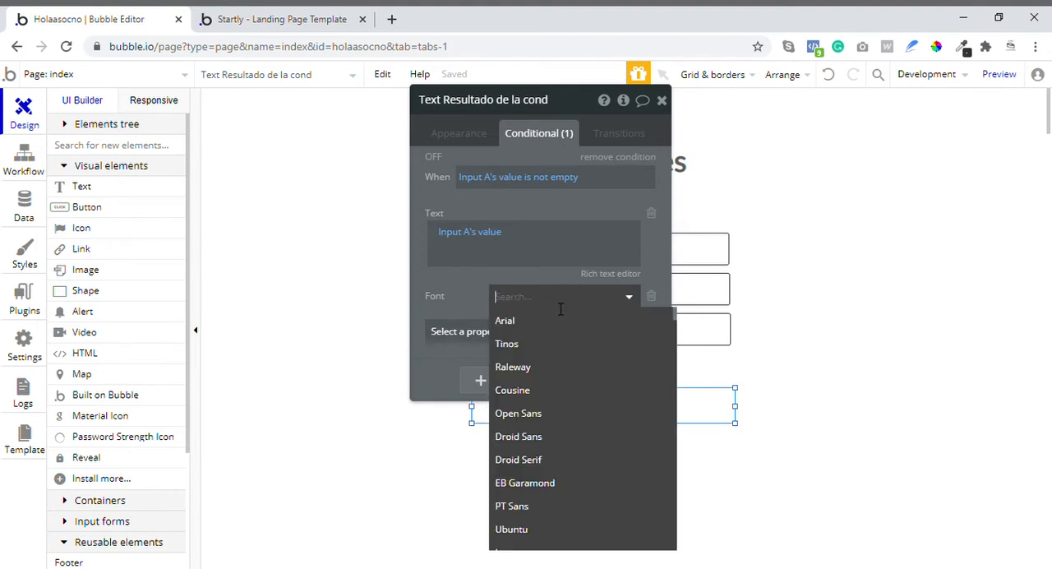
{"action": "left_click", "coordinate": [547, 367]}
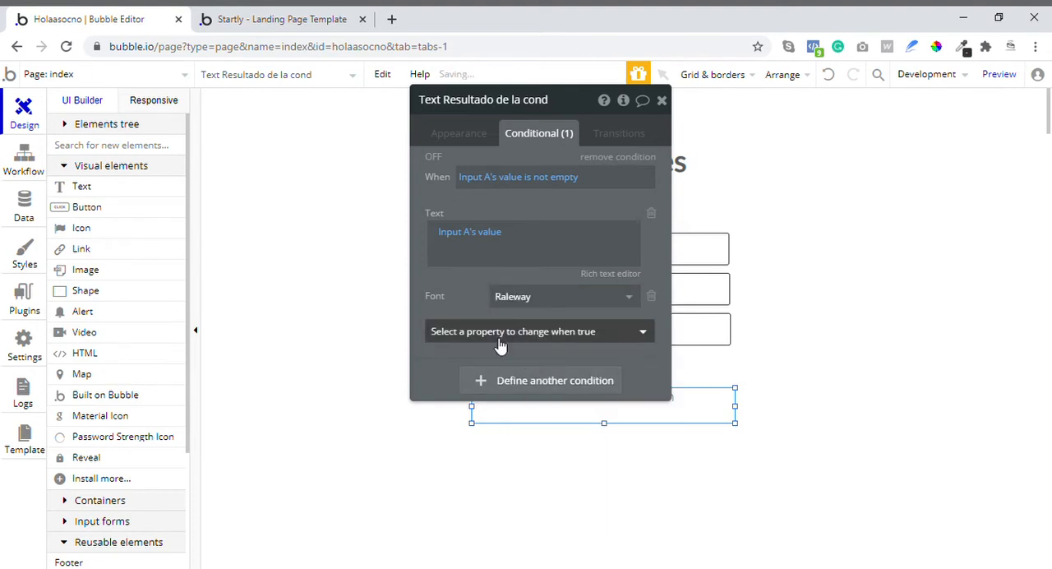
- Make the result text's condition also turn on bold
{"action": "left_click", "coordinate": [500, 335]}
{"action": "left_click", "coordinate": [468, 448]}
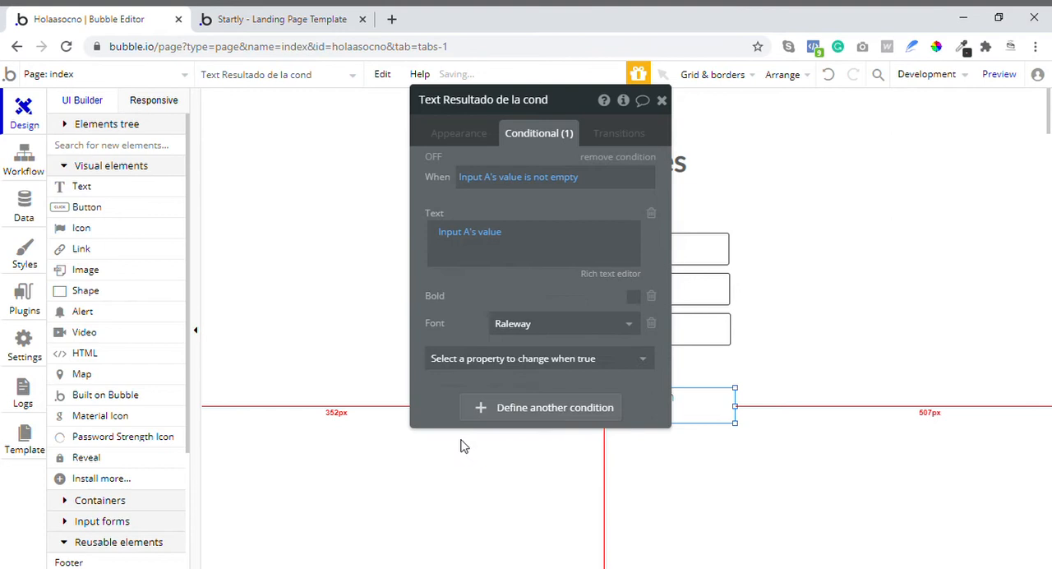
{"action": "left_click", "coordinate": [634, 298]}
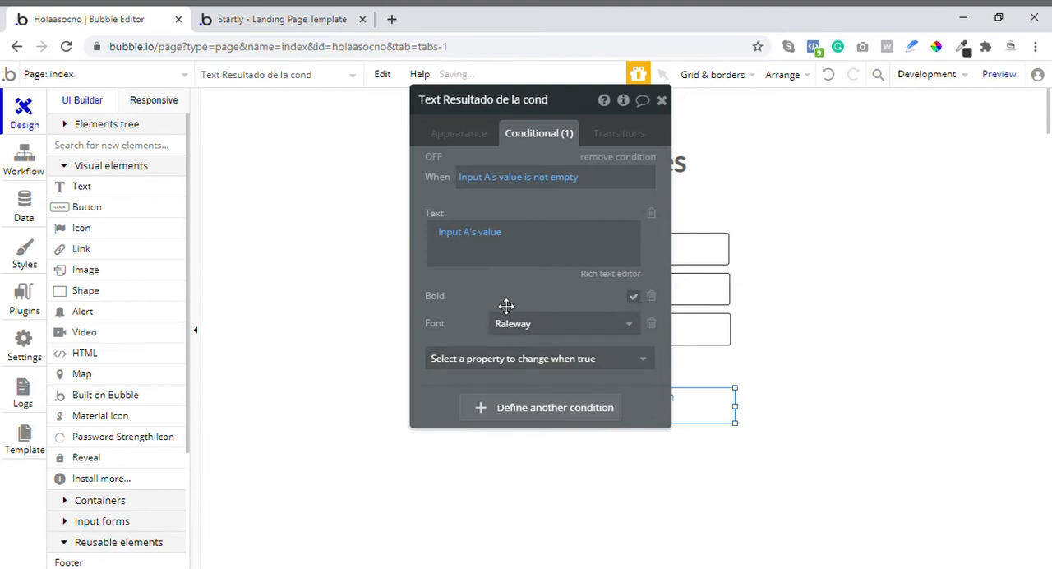
- Change the result text's condition to apply when Input A's value is 6
{"action": "left_click_drag", "start_coordinate": [505, 304], "coordinate": [371, 328]}
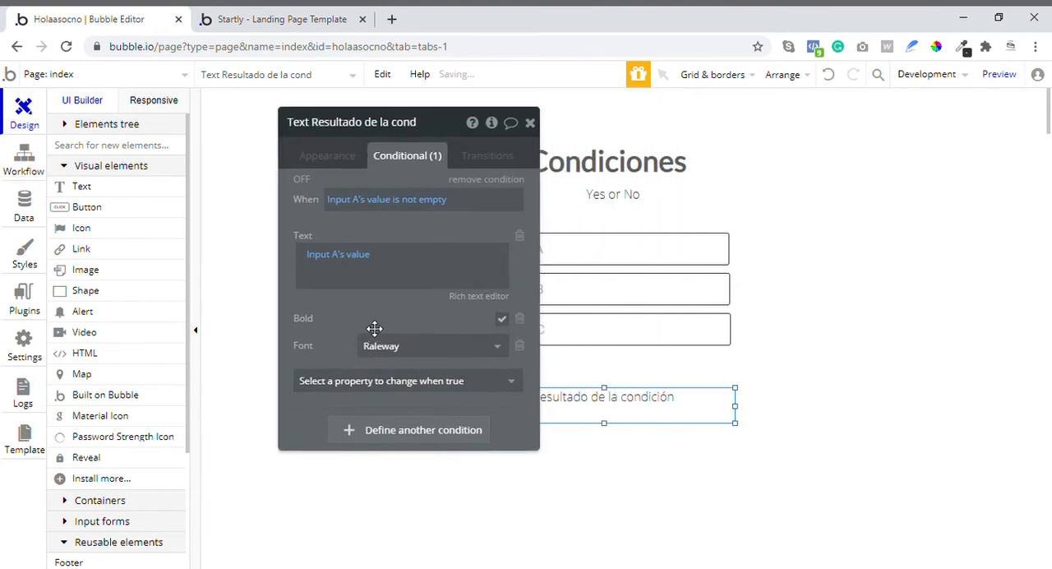
{"action": "left_click", "coordinate": [415, 199]}
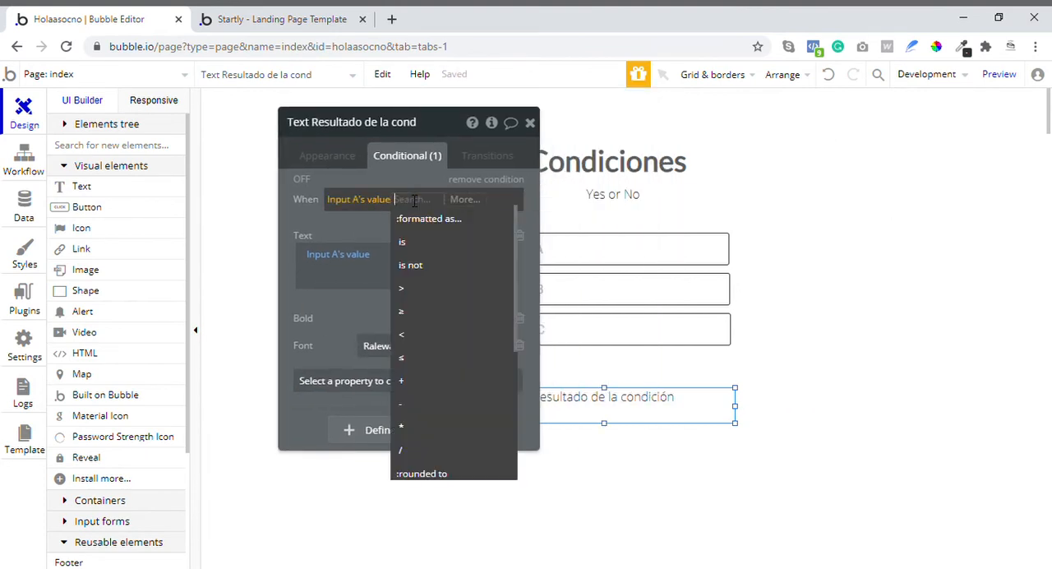
{"action": "left_click", "coordinate": [413, 245]}
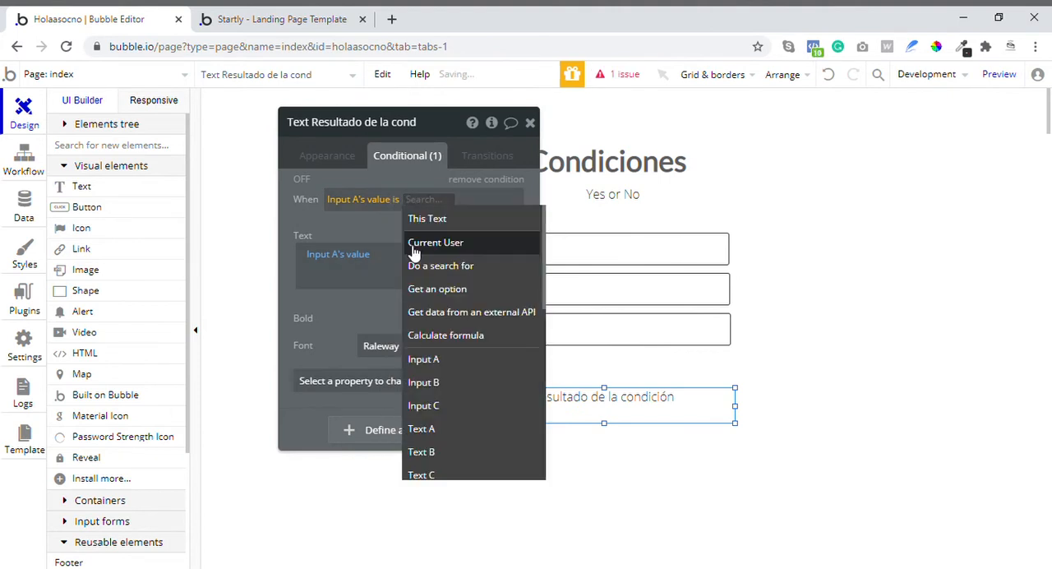
{"action": "type", "text": "6"}
{"action": "left_click", "coordinate": [387, 235]}
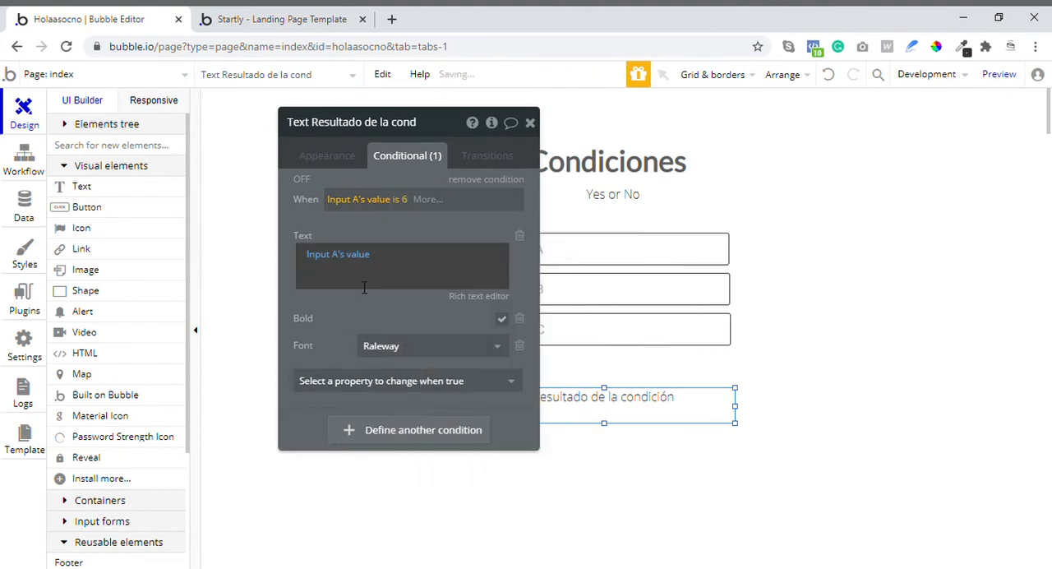
- Replace the condition's dynamic text with "El valor del input a es 6"
{"action": "left_click", "coordinate": [391, 263]}
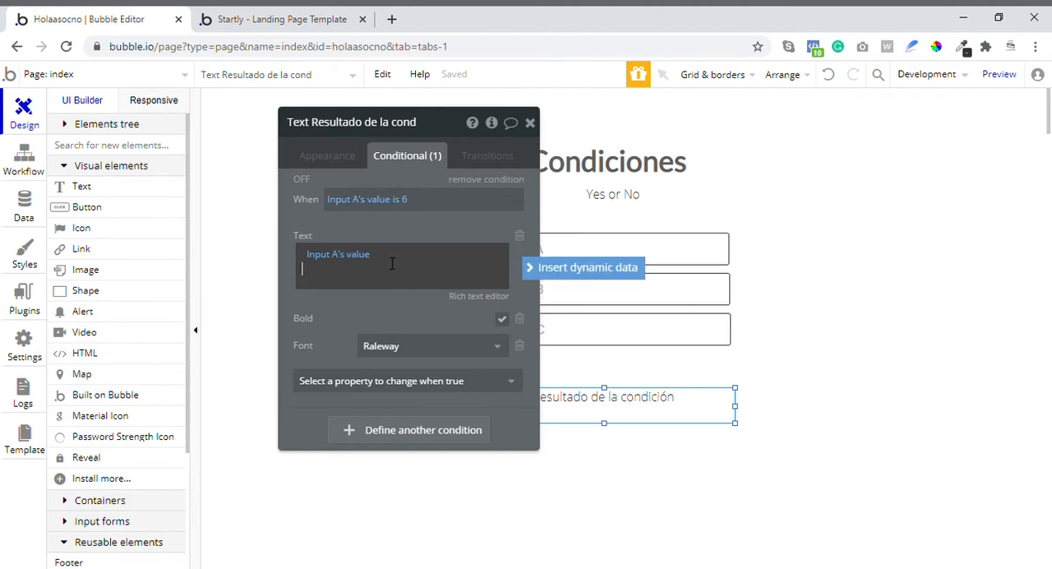
{"action": "left_click", "coordinate": [335, 255]}
{"action": "key", "text": "BackSpace"}
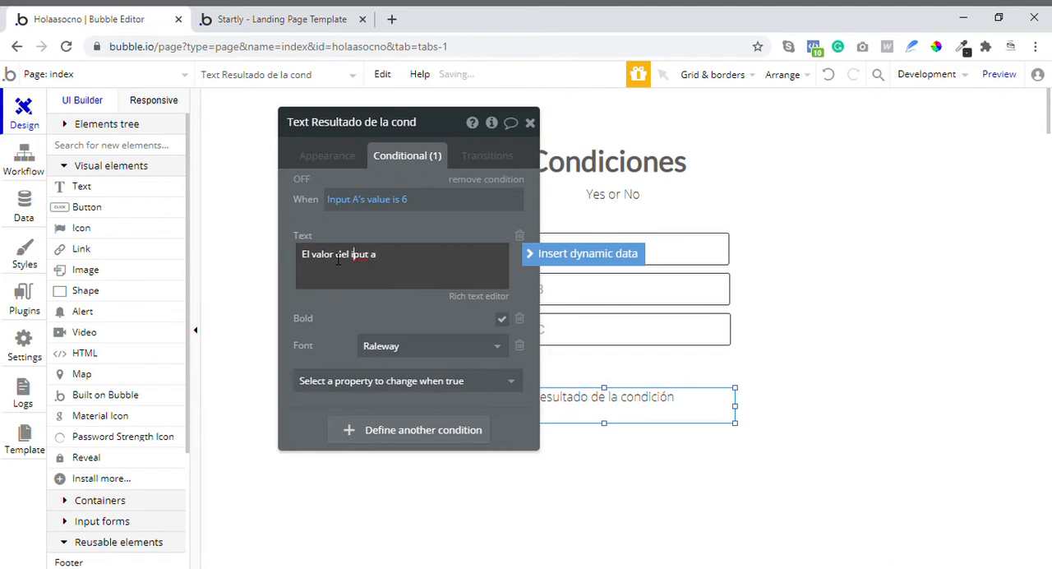
{"action": "type", "text": "n"}
{"action": "key", "text": "End"}
{"action": "left_click", "coordinate": [418, 312]}
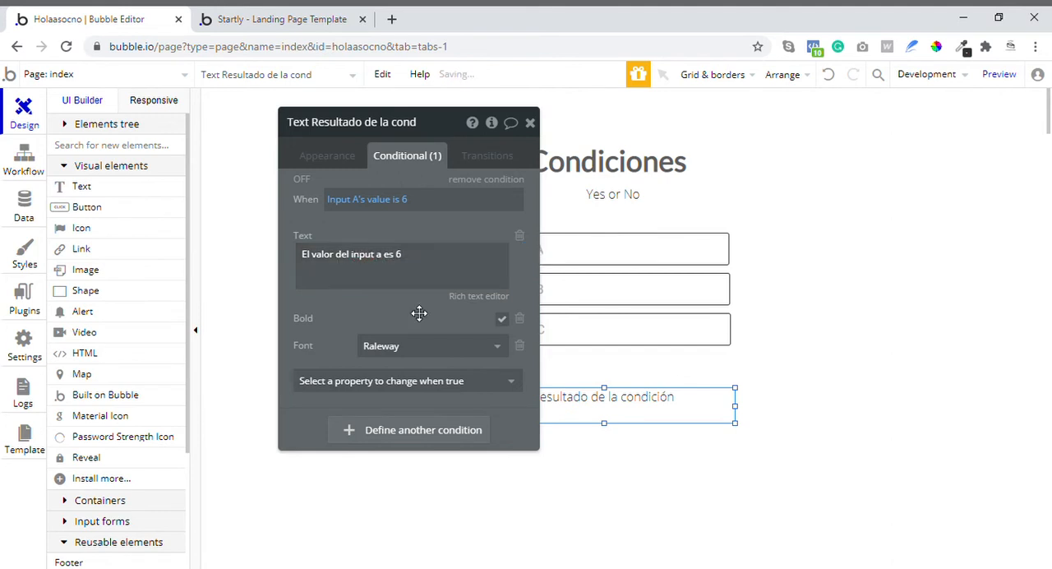
- Switch to the app preview, refresh it and inspect the result text's condition in the debugger
{"action": "left_click", "coordinate": [255, 18]}
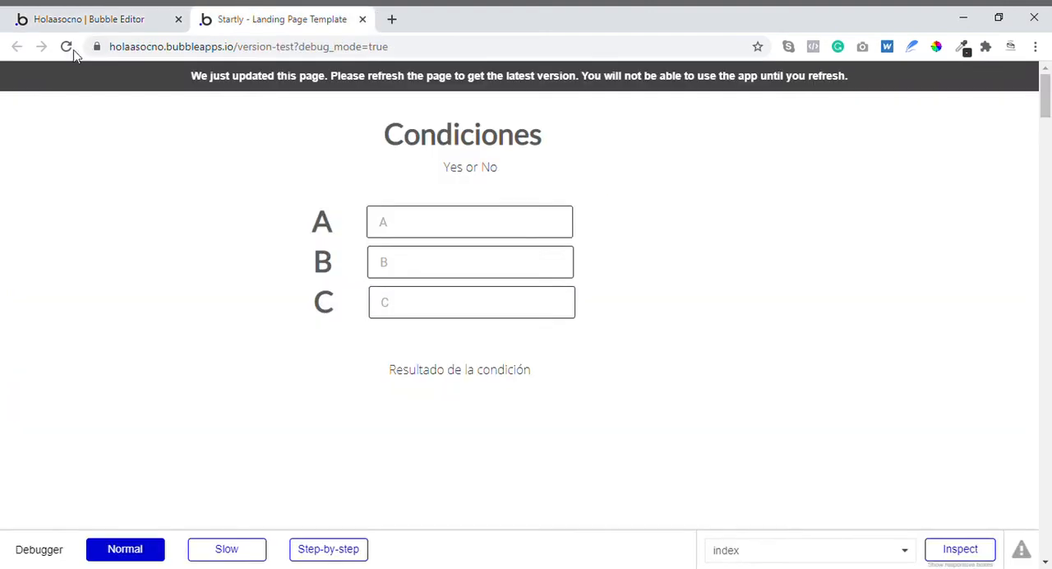
{"action": "left_click", "coordinate": [65, 47]}
{"action": "left_click", "coordinate": [66, 47]}
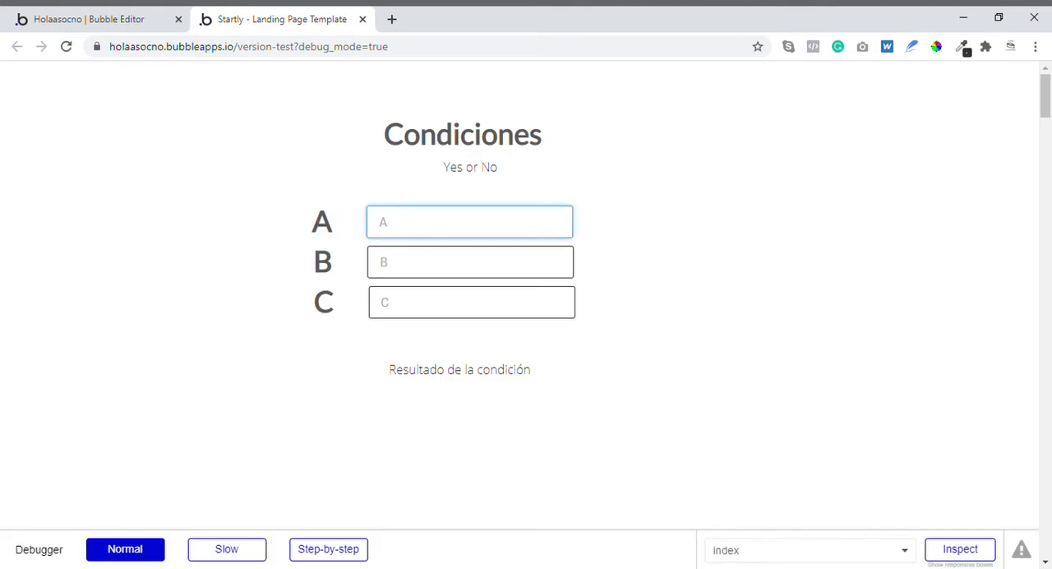
{"action": "left_click", "coordinate": [949, 554]}
{"action": "scroll", "coordinate": [501, 247], "scroll_direction": "down", "scroll_amount": 2}
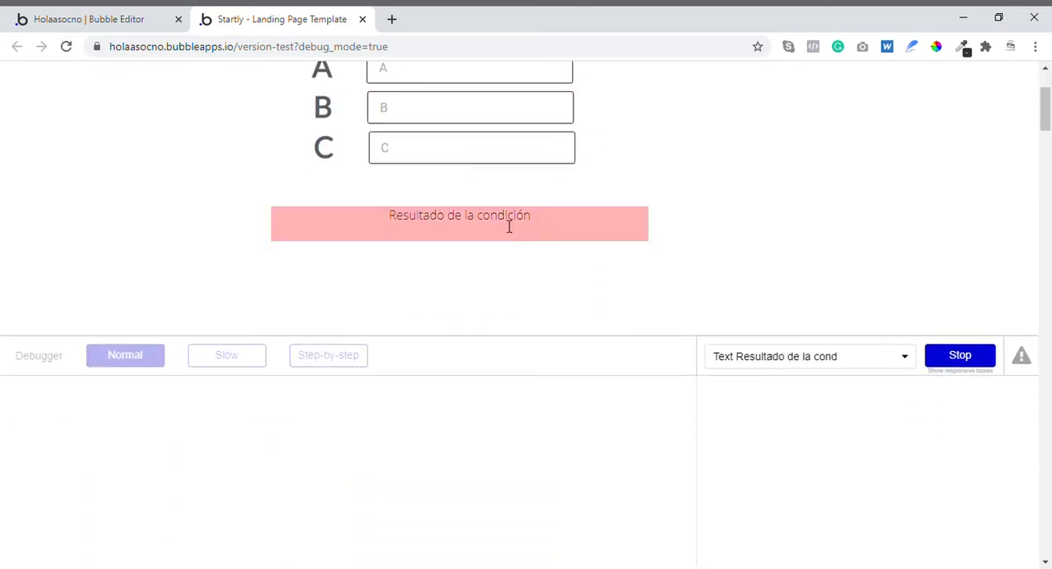
{"action": "left_click", "coordinate": [425, 230]}
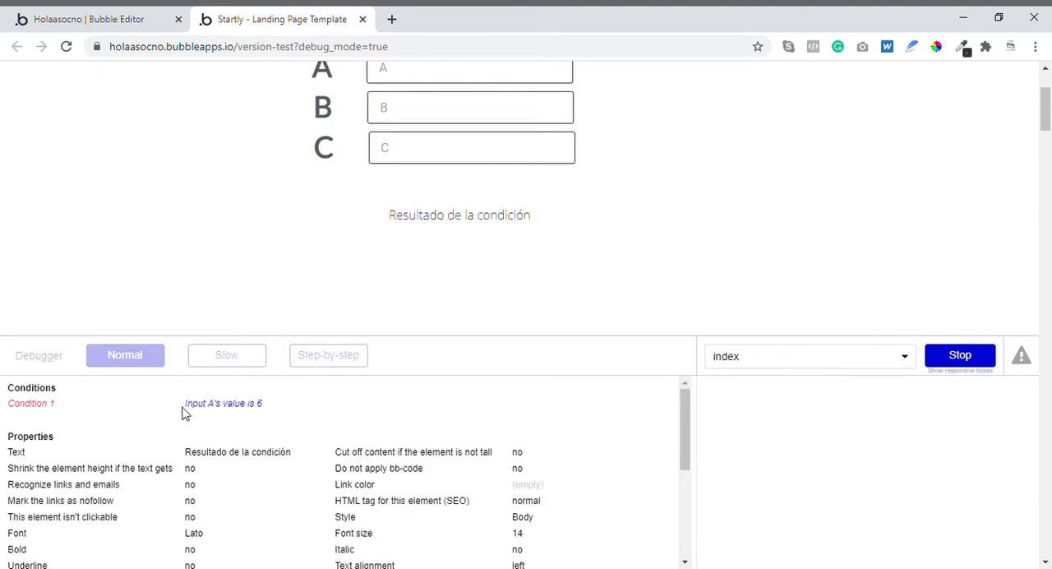
- Test the condition in the preview by entering 1, 2 and finally 6 in input A
{"action": "scroll", "coordinate": [415, 279], "scroll_direction": "up", "scroll_amount": 2}
{"action": "left_click", "coordinate": [429, 241]}
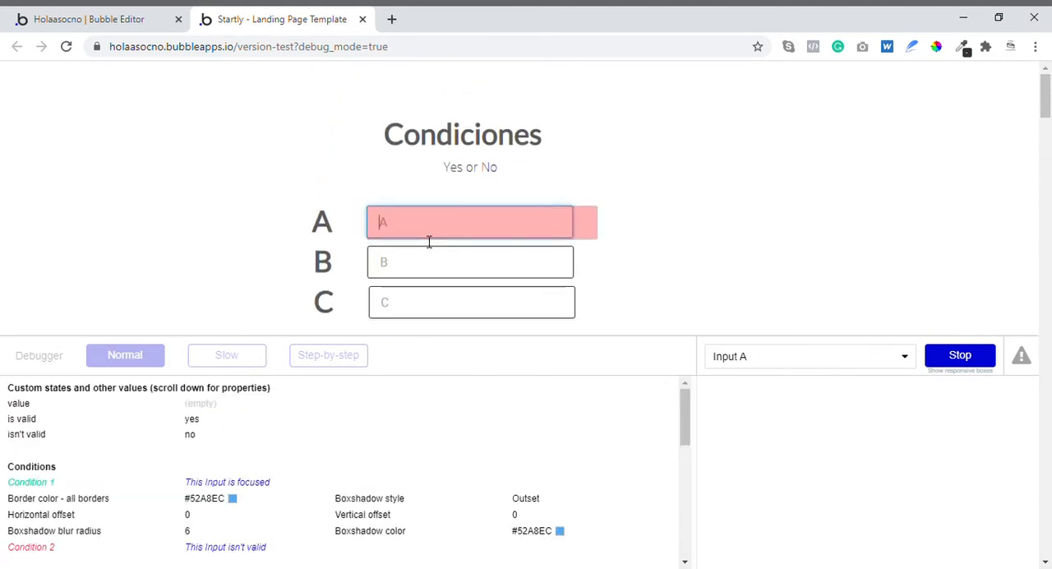
{"action": "type", "text": "1"}
{"action": "scroll", "coordinate": [504, 230], "scroll_direction": "down", "scroll_amount": 2}
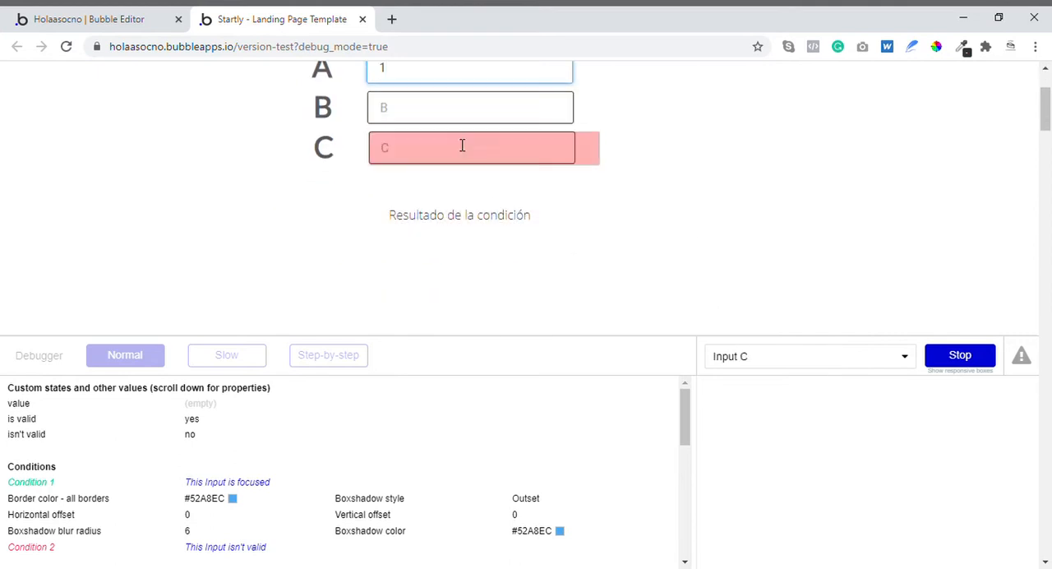
{"action": "key", "text": "BackSpace"}
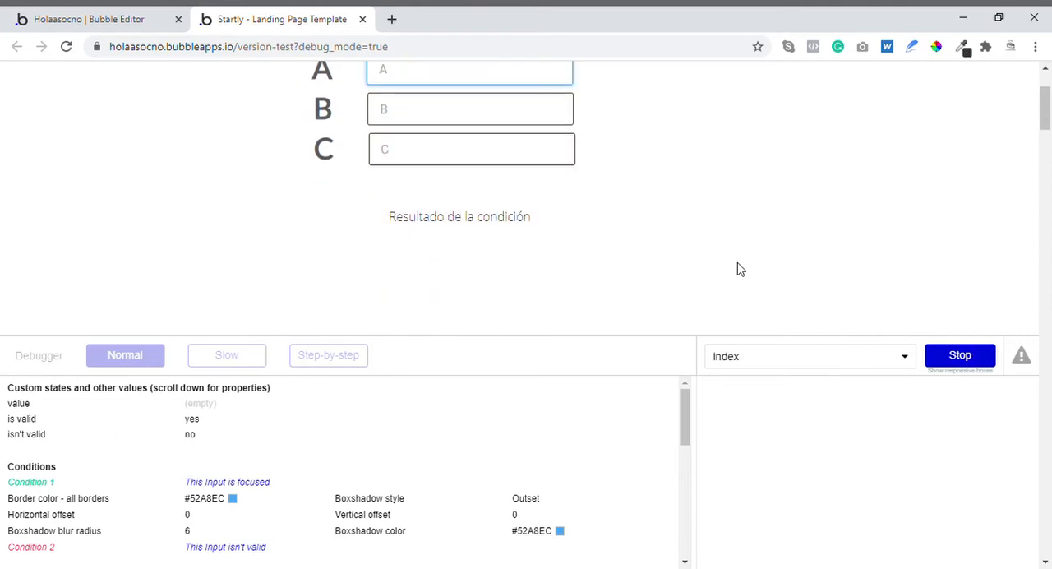
{"action": "left_click", "coordinate": [685, 192]}
{"action": "left_click_drag", "start_coordinate": [411, 72], "coordinate": [340, 80]}
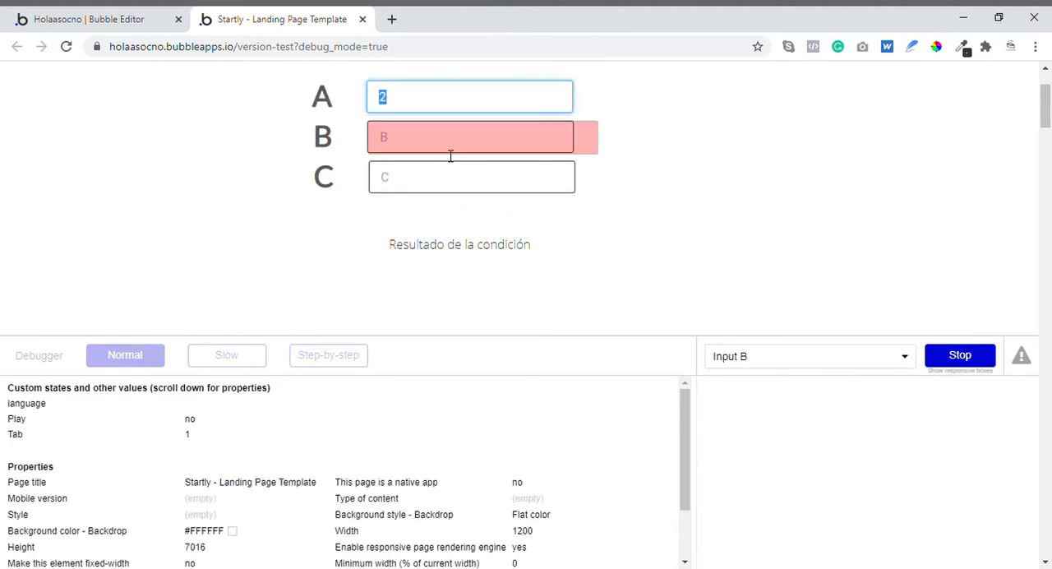
{"action": "type", "text": "6"}
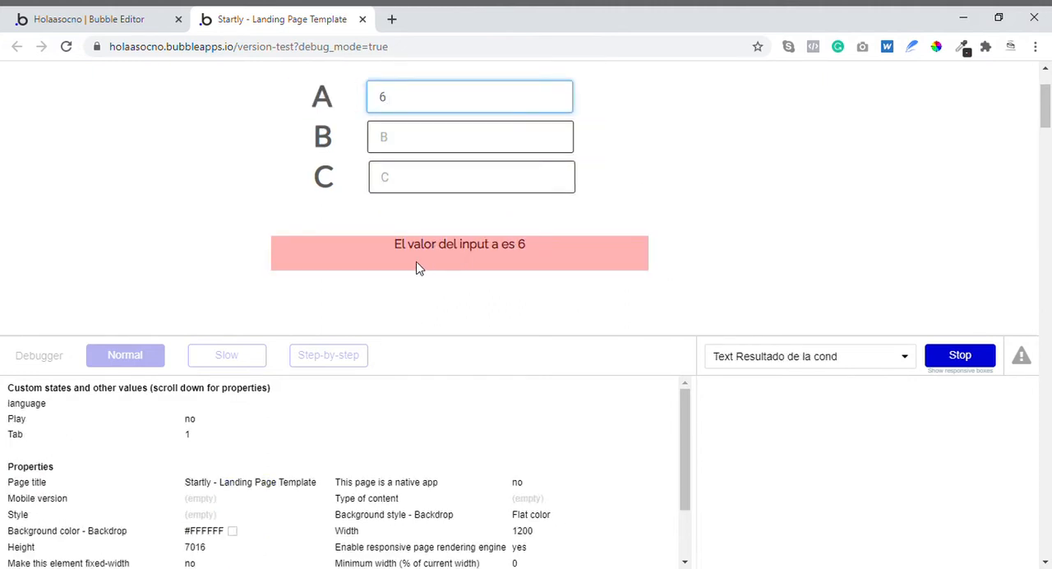
- Inspect the result text, evaluate the "is" comparison of its condition in the debugger, and end the inspection
{"action": "left_click", "coordinate": [405, 265]}
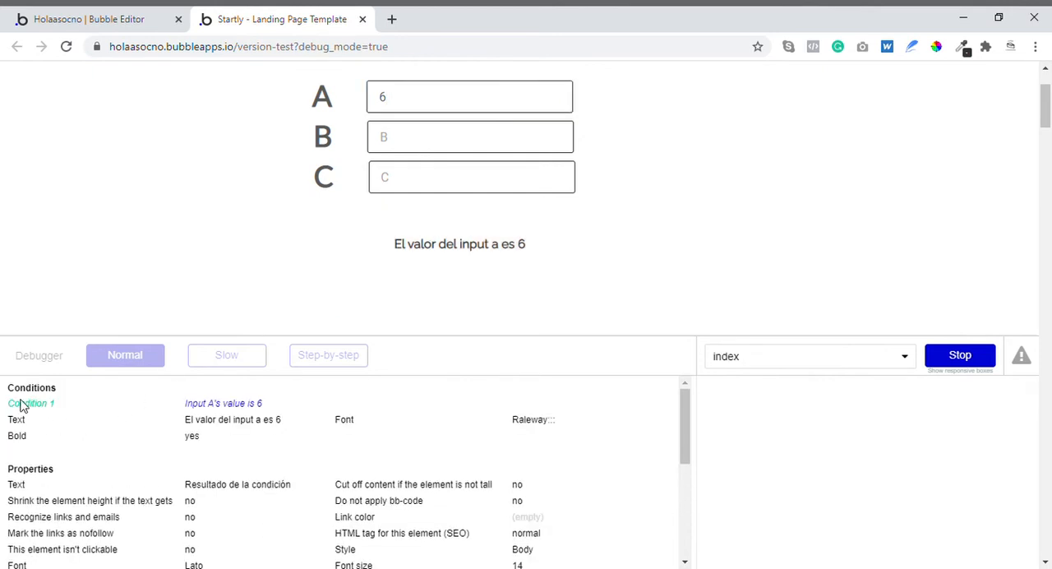
{"action": "left_click_drag", "start_coordinate": [185, 403], "coordinate": [261, 405]}
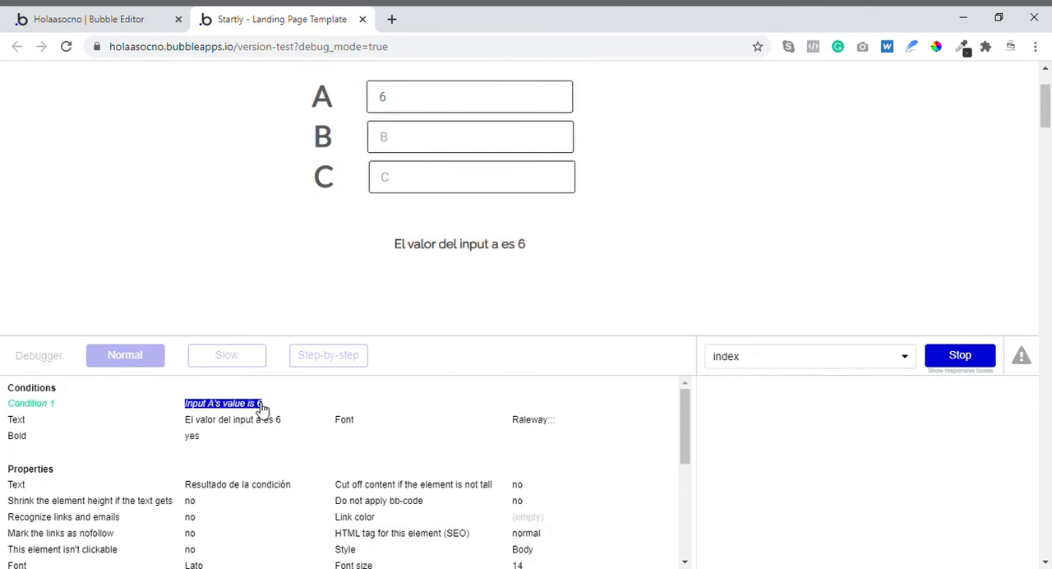
{"action": "double_click", "coordinate": [769, 404]}
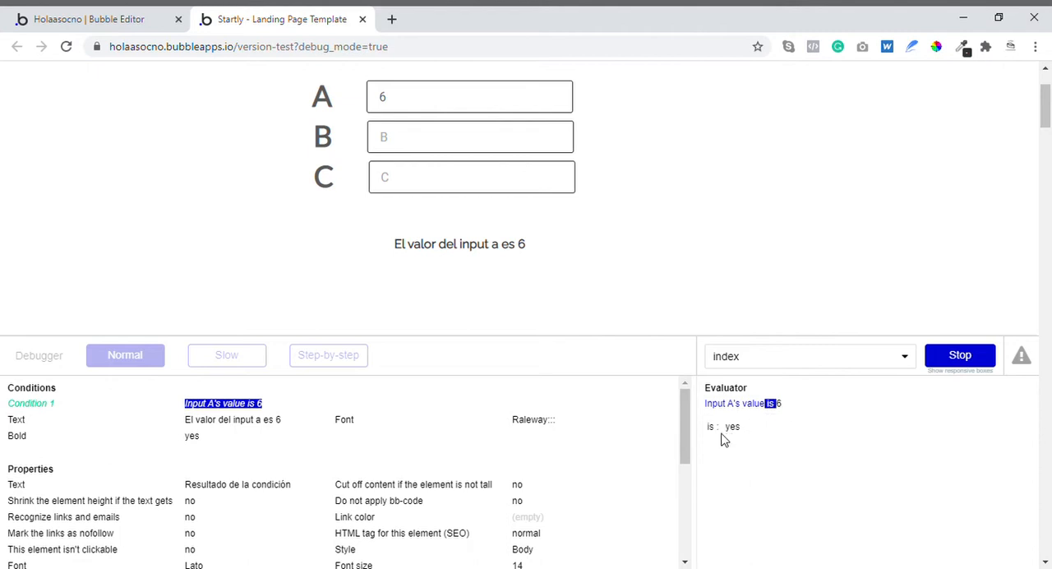
{"action": "left_click", "coordinate": [958, 360]}
{"action": "scroll", "coordinate": [674, 241], "scroll_direction": "up", "scroll_amount": 2}
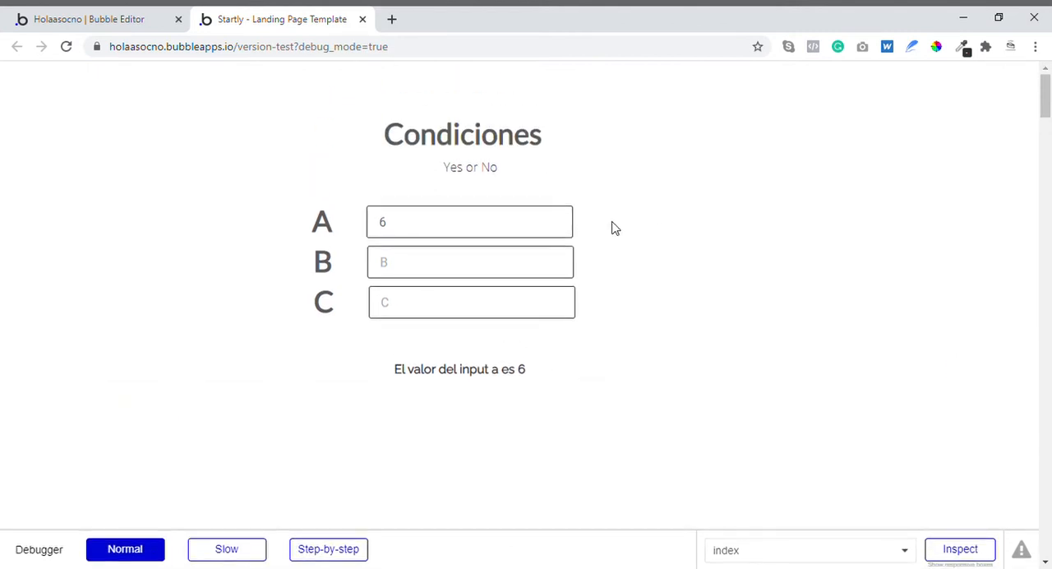
- Test the result text with 435 in input B and 3453 in input C, and clear both values
{"action": "left_click", "coordinate": [413, 272]}
{"action": "type", "text": "435"}
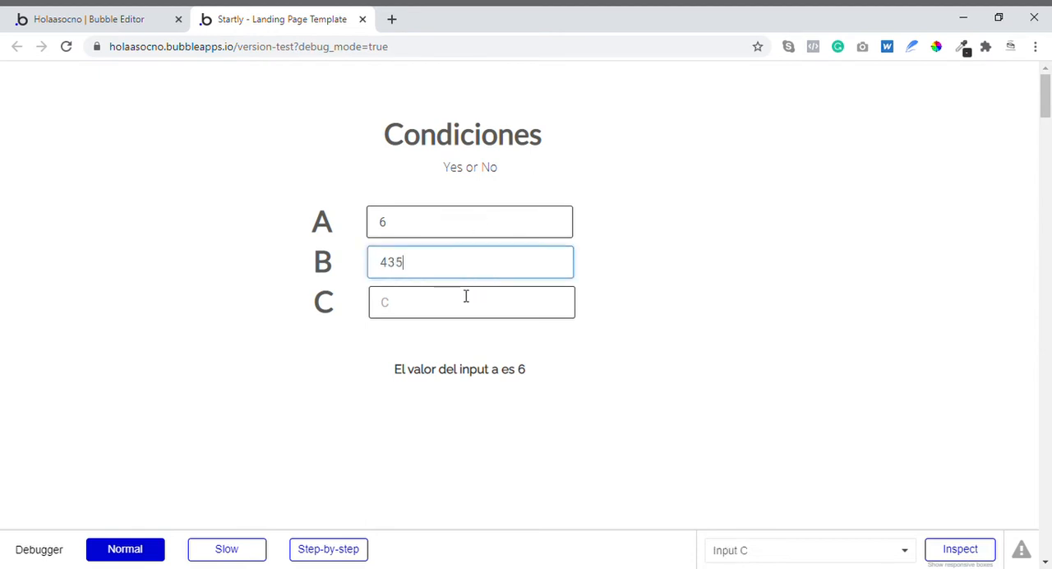
{"action": "left_click", "coordinate": [465, 300]}
{"action": "type", "text": "3453"}
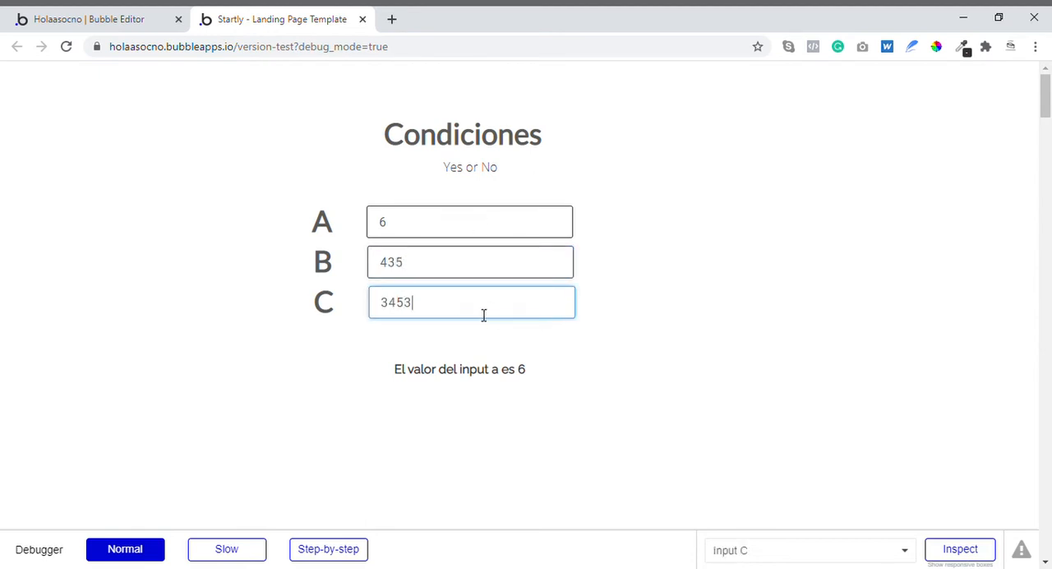
{"action": "left_click_drag", "start_coordinate": [484, 315], "coordinate": [303, 326]}
{"action": "key", "text": "BackSpace"}
{"action": "double_click", "coordinate": [419, 263]}
{"action": "key", "text": "BackSpace"}
{"action": "left_click", "coordinate": [429, 233]}
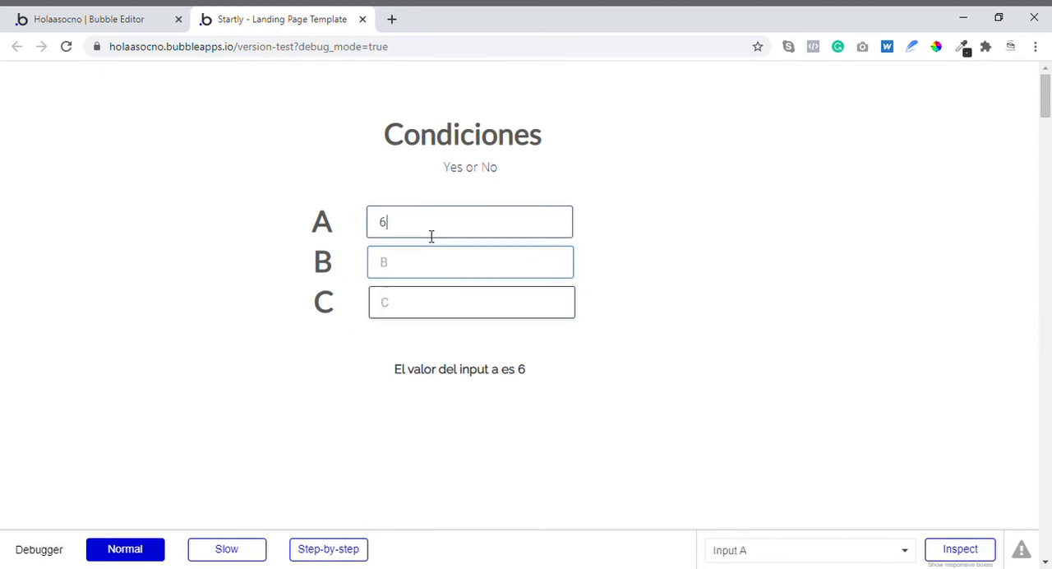
- Return to the Bubble editor, add a second condition to the result text and copy the first condition's expression
{"action": "left_click", "coordinate": [136, 14]}
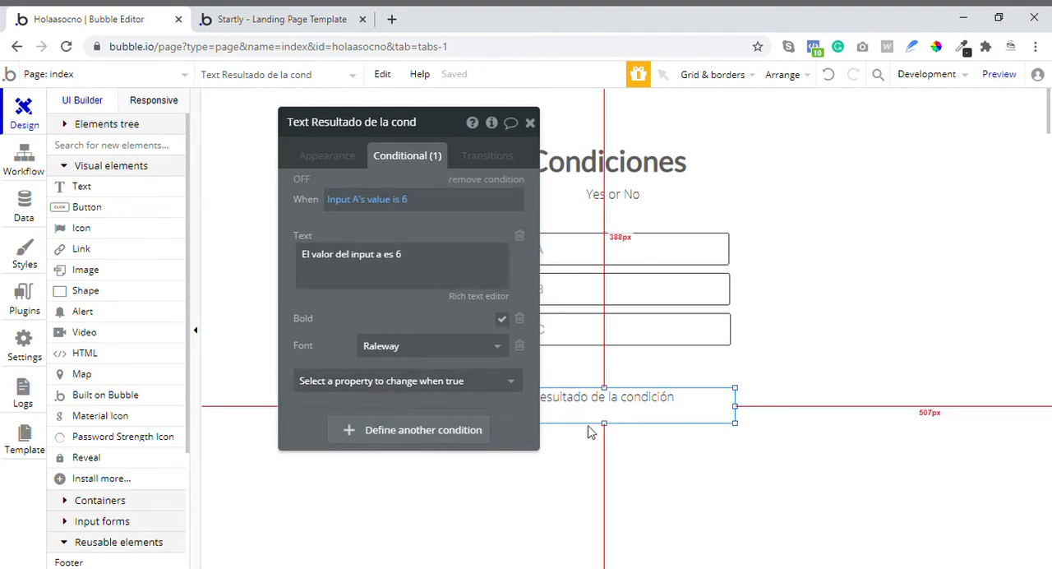
{"action": "left_click", "coordinate": [412, 434]}
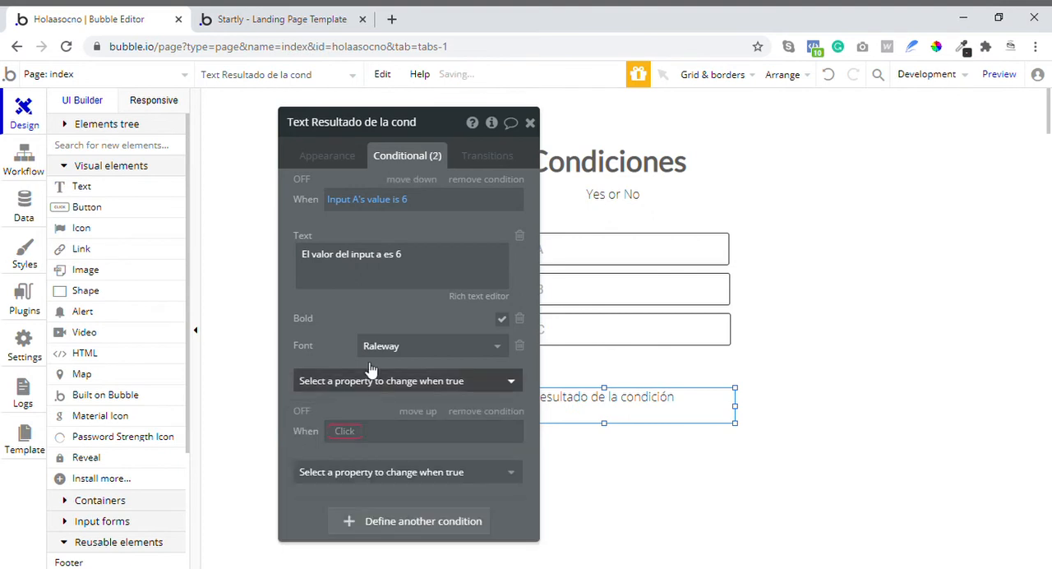
{"action": "right_click", "coordinate": [412, 205]}
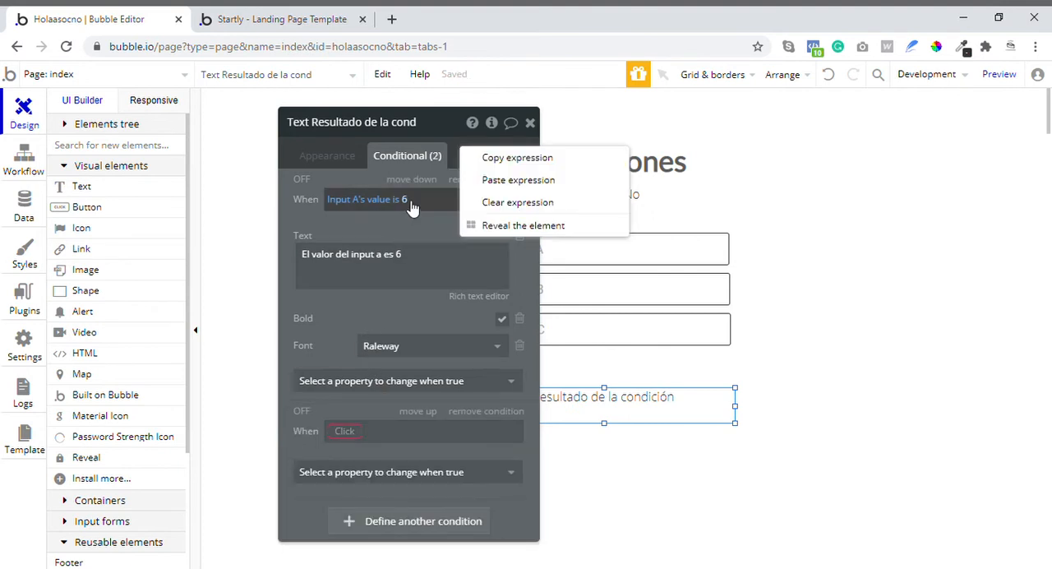
{"action": "left_click", "coordinate": [524, 160]}
{"action": "left_click", "coordinate": [347, 440]}
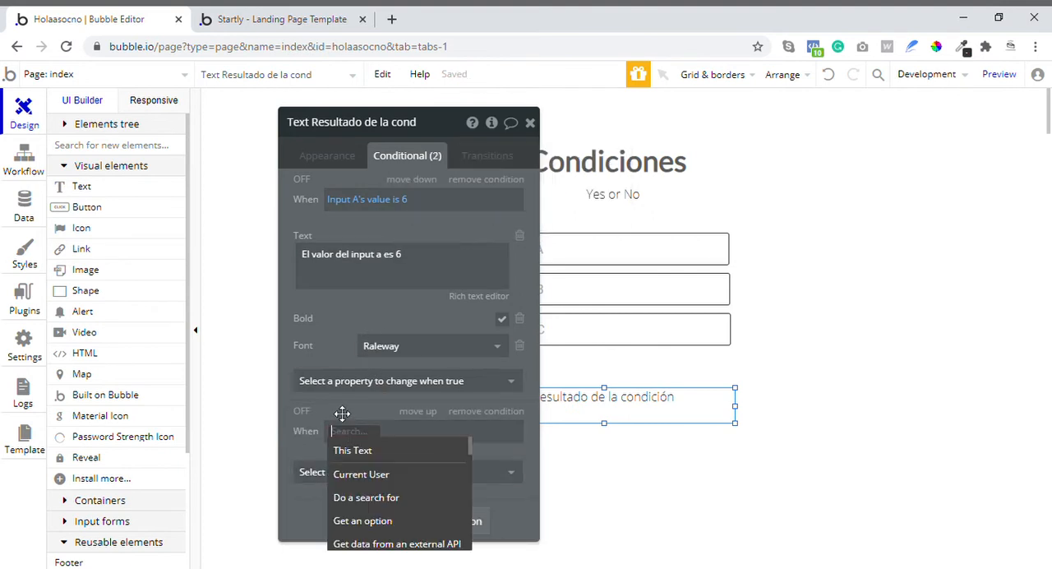
{"action": "scroll", "coordinate": [344, 373], "scroll_direction": "down", "scroll_amount": 1}
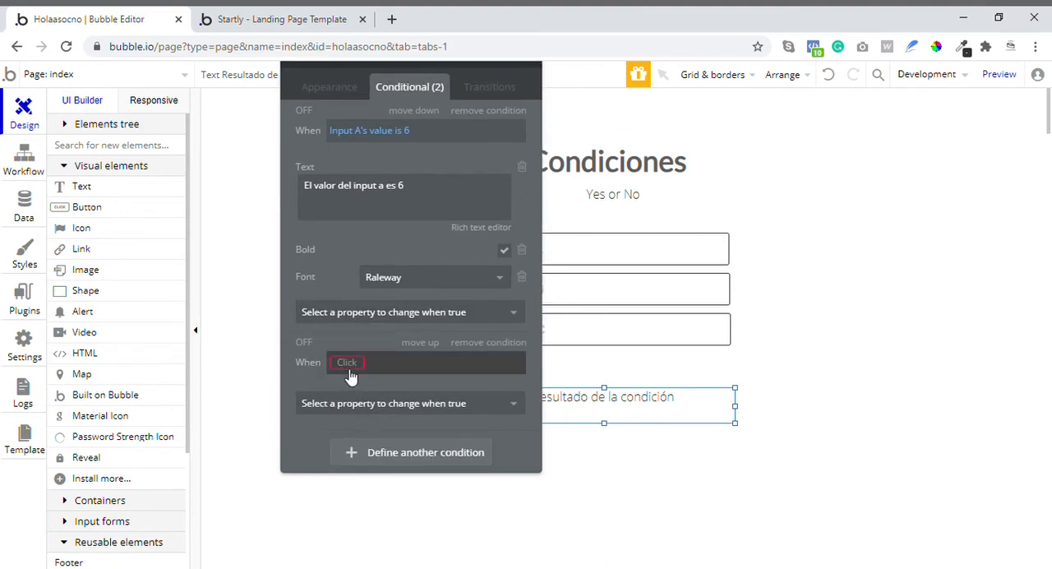
- Define the second condition to apply when Input A's value is not 6
{"action": "left_click", "coordinate": [345, 370]}
{"action": "left_click", "coordinate": [383, 524]}
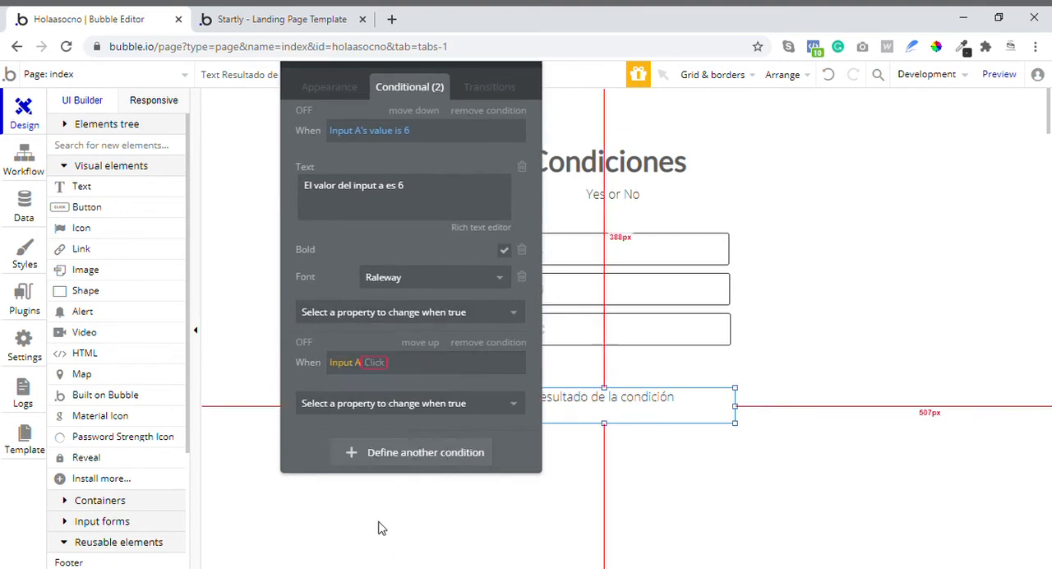
{"action": "left_click", "coordinate": [414, 384]}
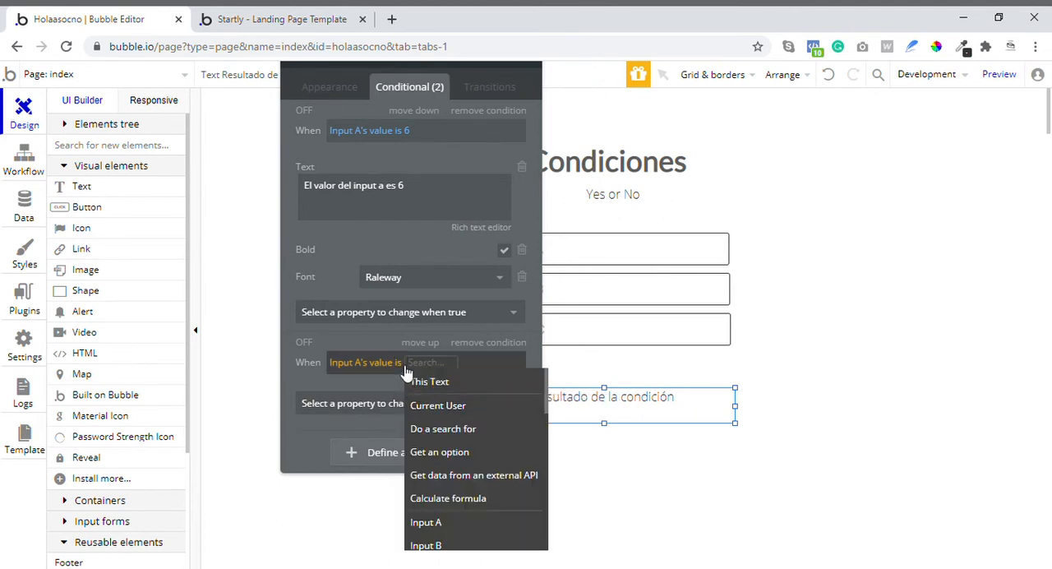
{"action": "left_click", "coordinate": [378, 362]}
{"action": "left_click", "coordinate": [414, 428]}
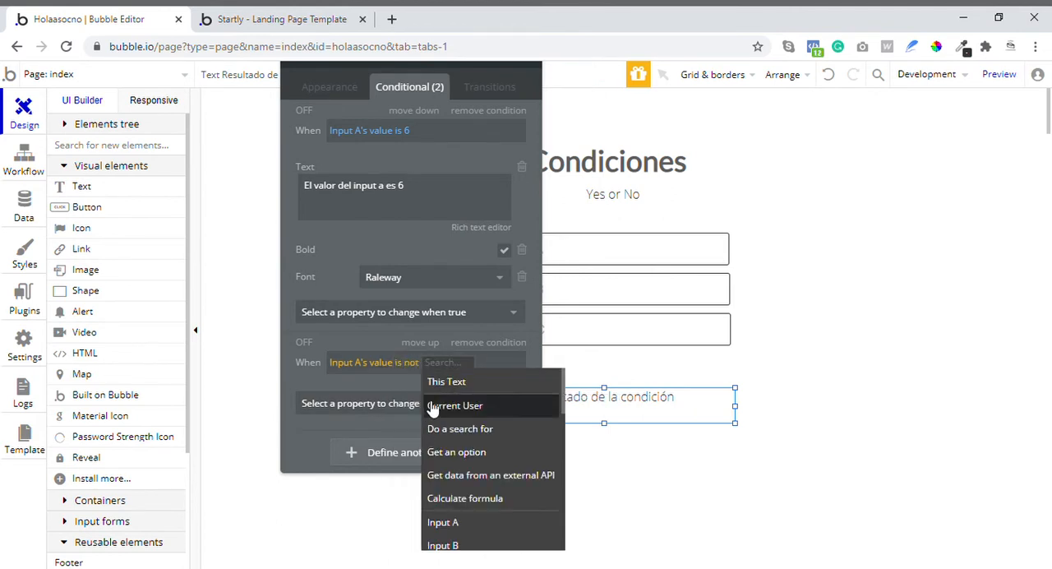
{"action": "type", "text": "6"}
{"action": "left_click", "coordinate": [390, 394]}
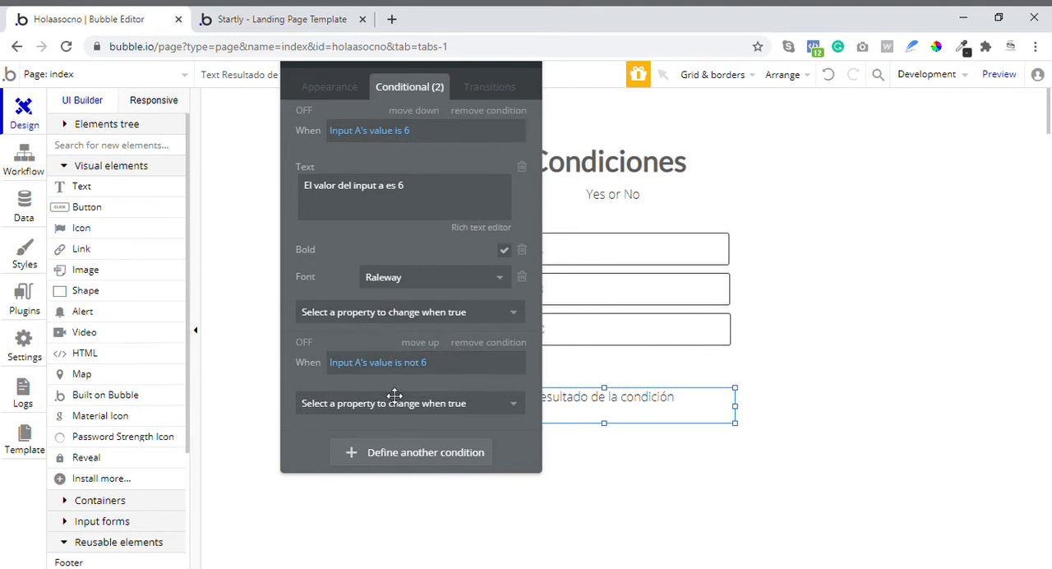
- Have the second condition change the result text's content to "El input a no es 6"
{"action": "left_click", "coordinate": [394, 402]}
{"action": "left_click", "coordinate": [356, 474]}
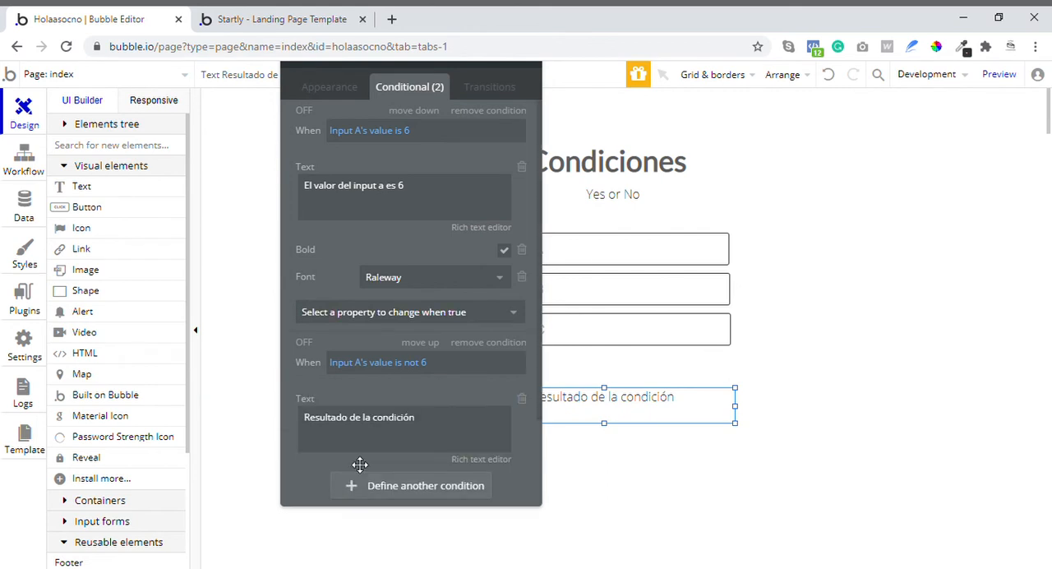
{"action": "triple_click", "coordinate": [435, 433]}
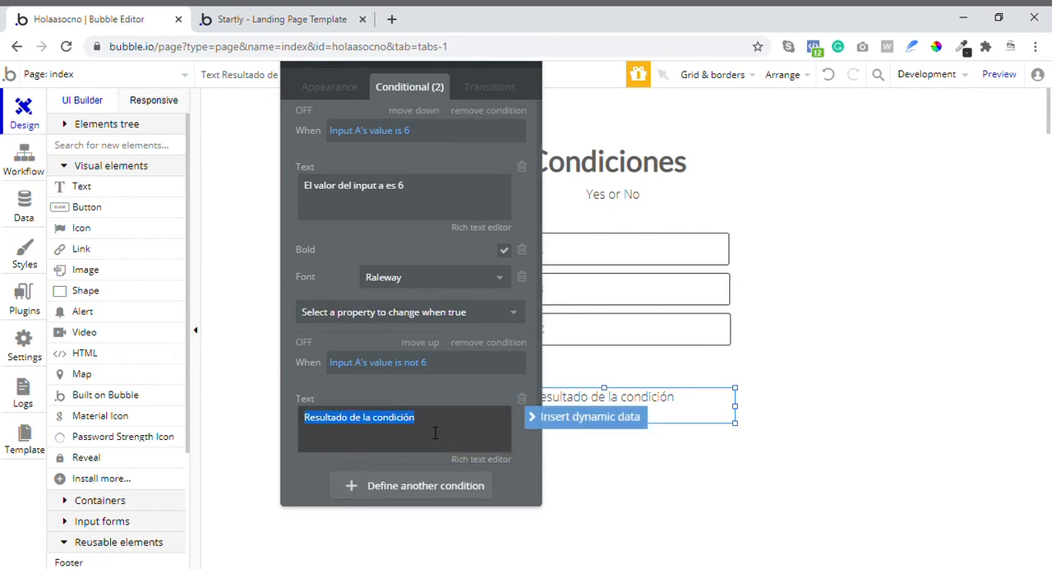
{"action": "type", "text": "El inpu"}
{"action": "type", "text": "t "}
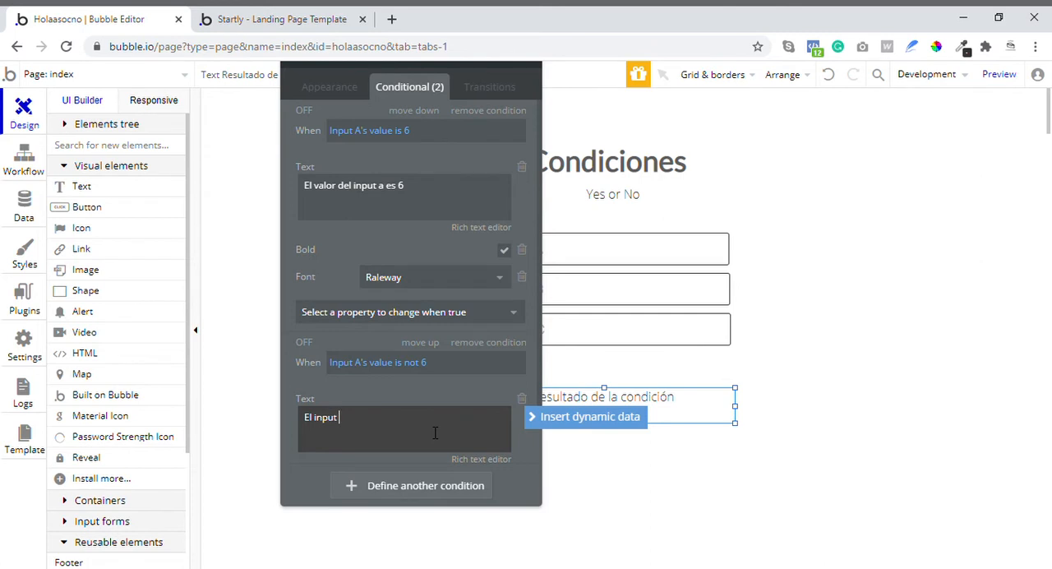
{"action": "type", "text": "A"}
{"action": "key", "text": "BackSpace"}
{"action": "type", "text": "a no es 6"}
- Preview the page, inspect the result text and evaluate the "is not" comparison of its second condition in the debugger
{"action": "left_click", "coordinate": [996, 74]}
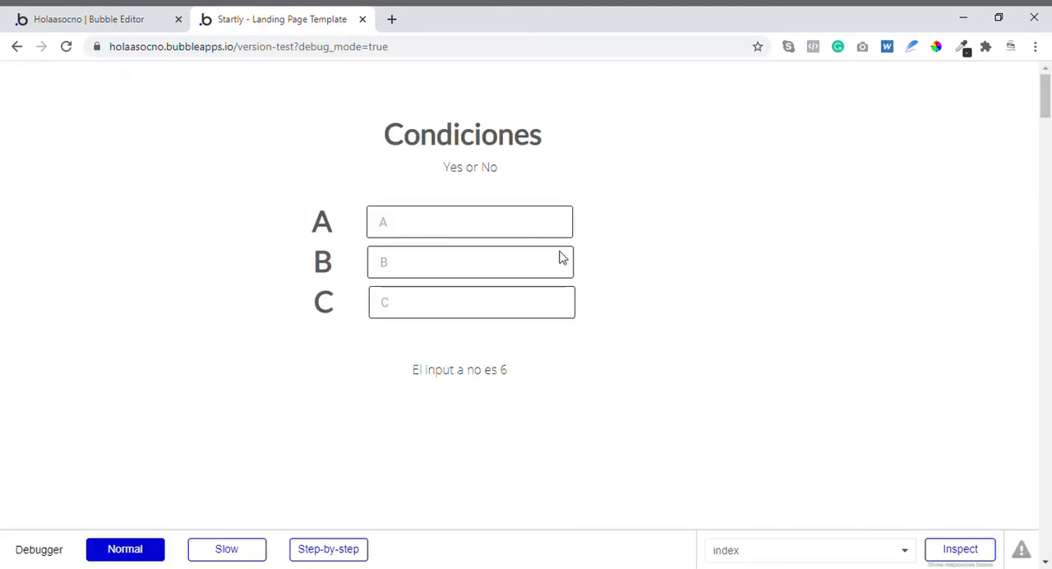
{"action": "left_click", "coordinate": [491, 237]}
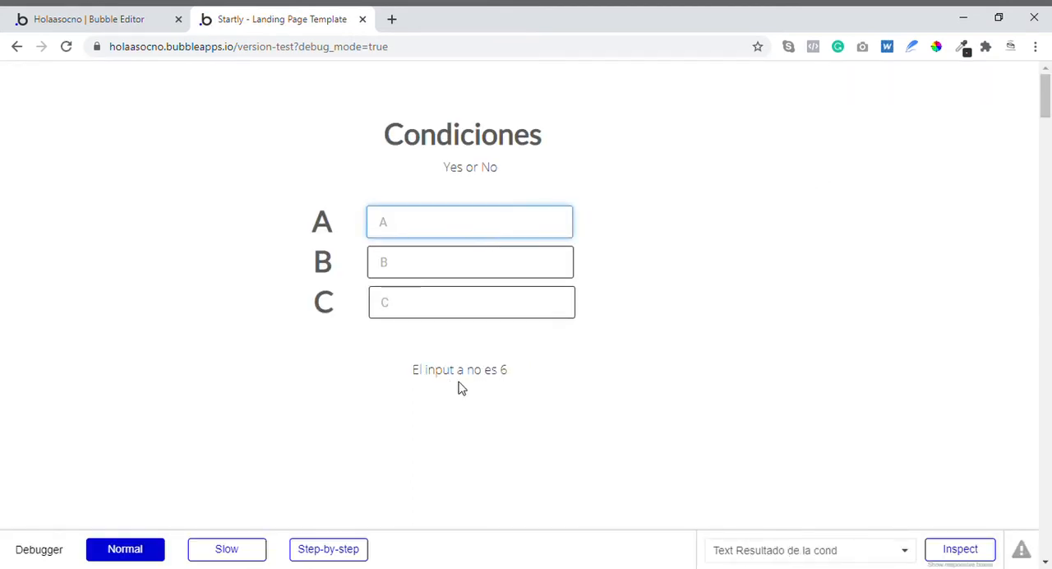
{"action": "left_click", "coordinate": [420, 384]}
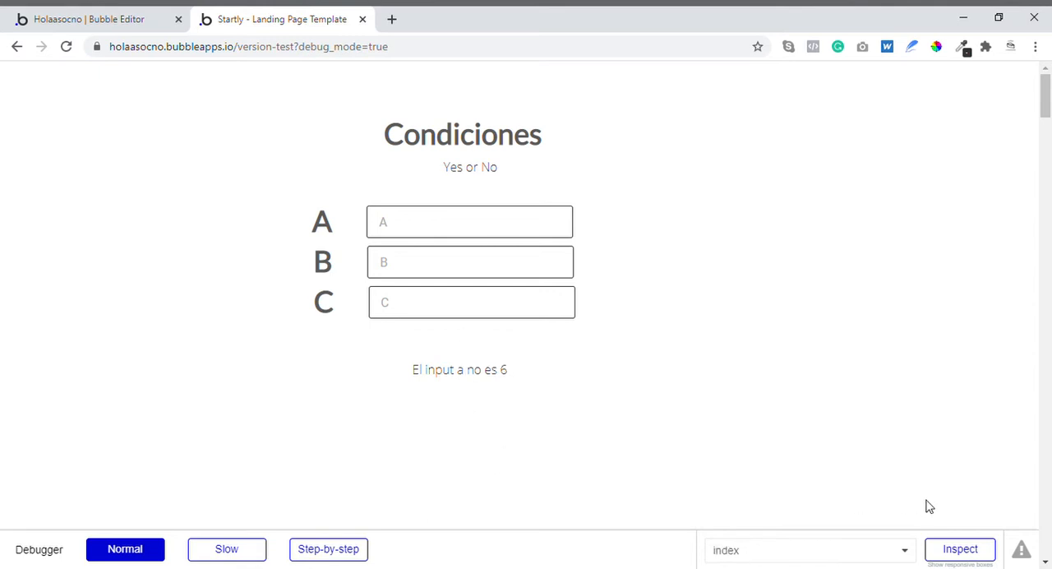
{"action": "left_click", "coordinate": [951, 549]}
{"action": "scroll", "coordinate": [495, 274], "scroll_direction": "down", "scroll_amount": 2}
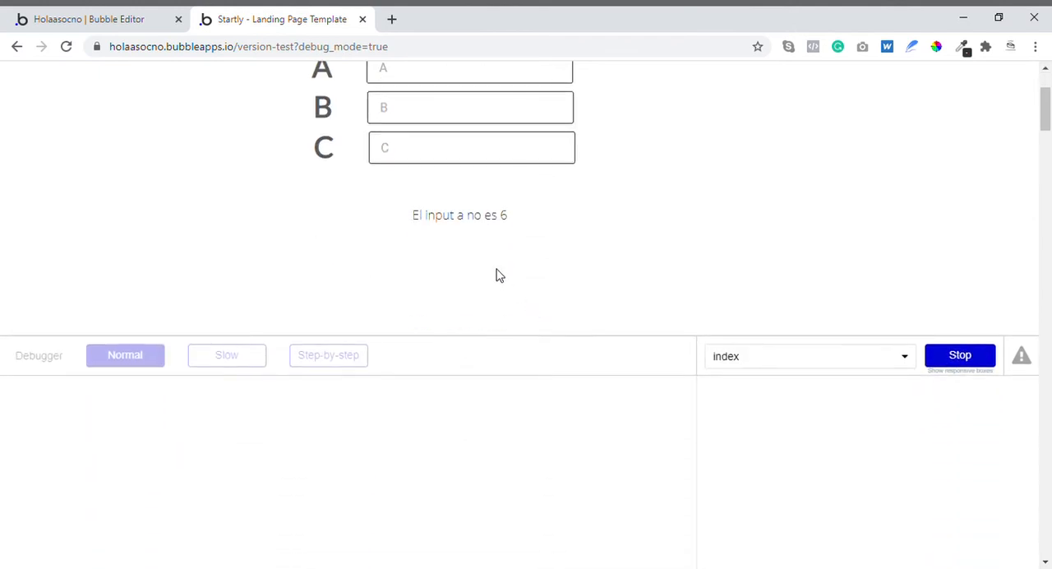
{"action": "left_click", "coordinate": [489, 224]}
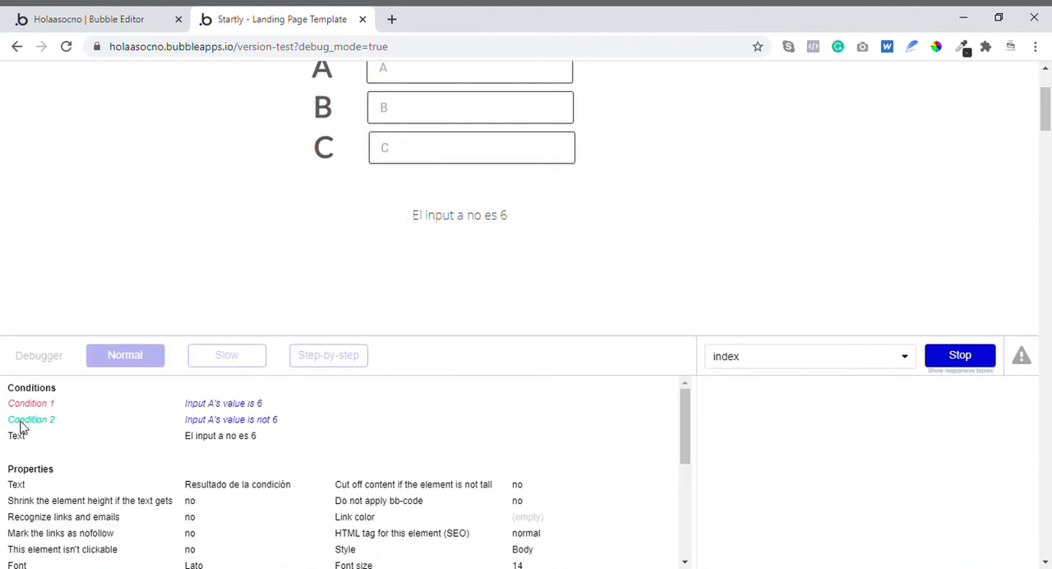
{"action": "triple_click", "coordinate": [202, 420]}
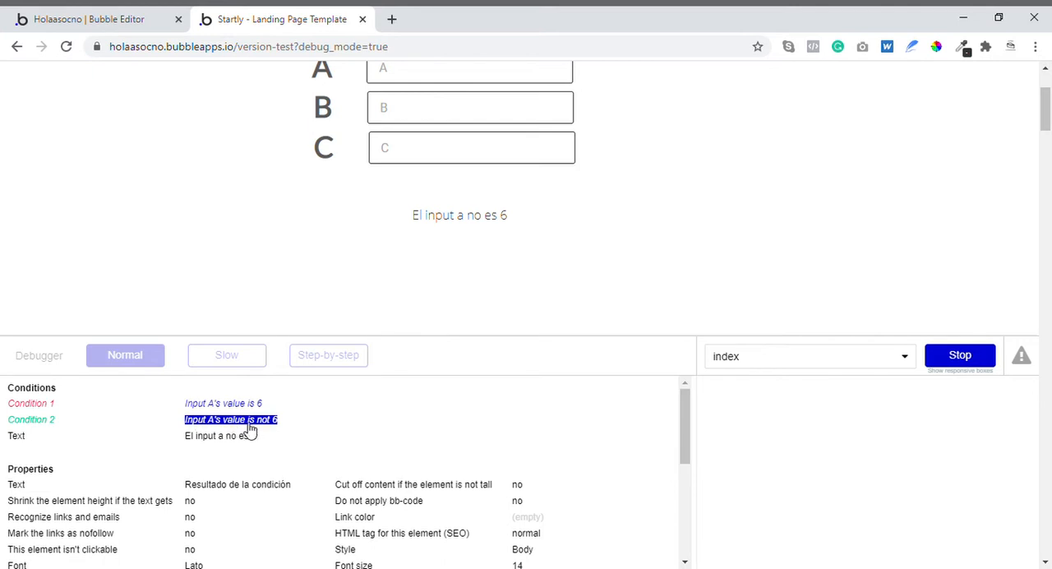
{"action": "left_click", "coordinate": [279, 429]}
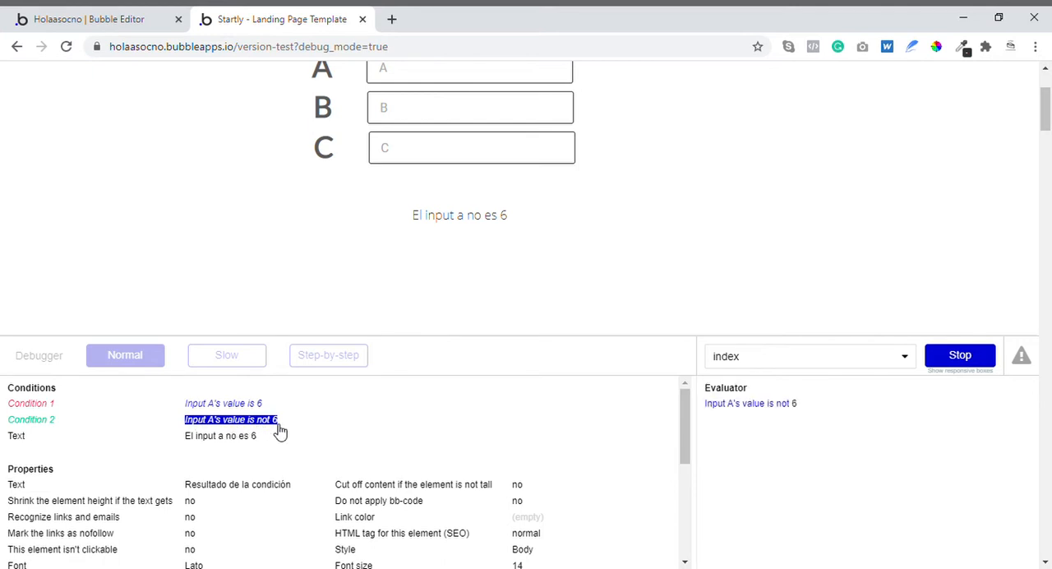
{"action": "left_click", "coordinate": [789, 406]}
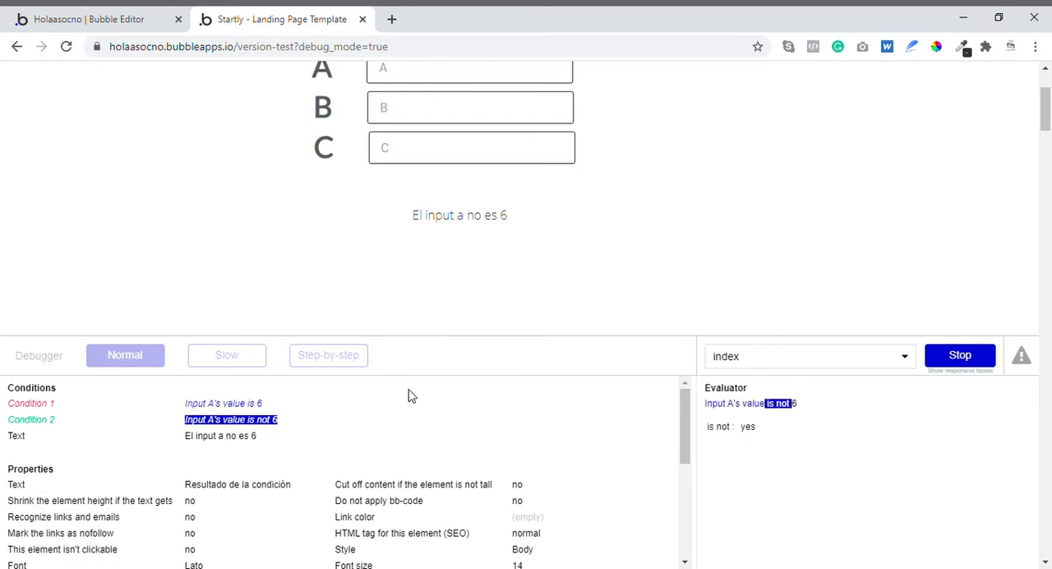
- Evaluate the "is" comparison of the result text's first condition in the debugger and end the inspection
{"action": "triple_click", "coordinate": [254, 405]}
{"action": "left_click", "coordinate": [253, 406]}
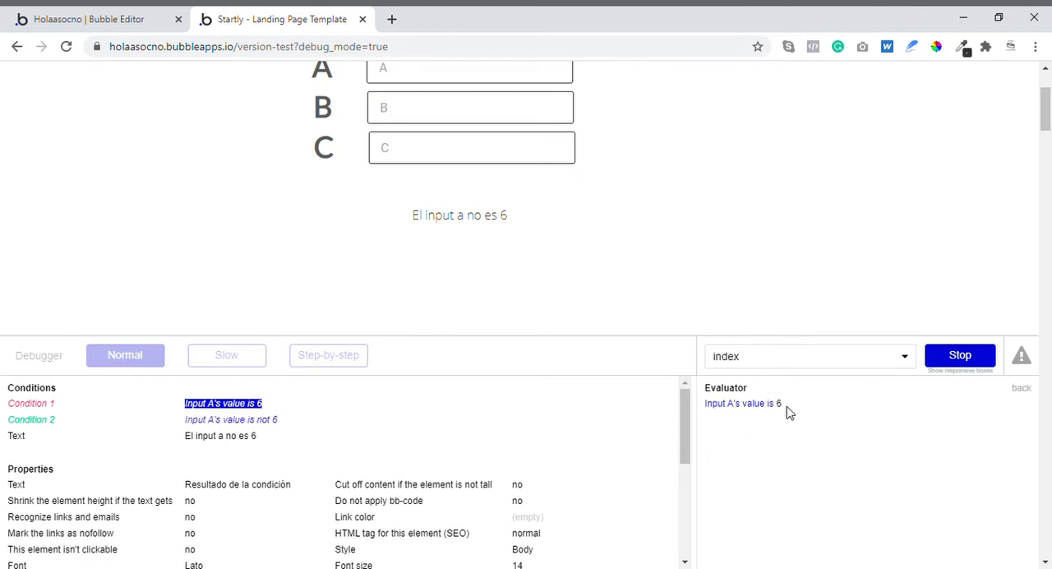
{"action": "left_click", "coordinate": [772, 405]}
{"action": "left_click", "coordinate": [959, 354]}
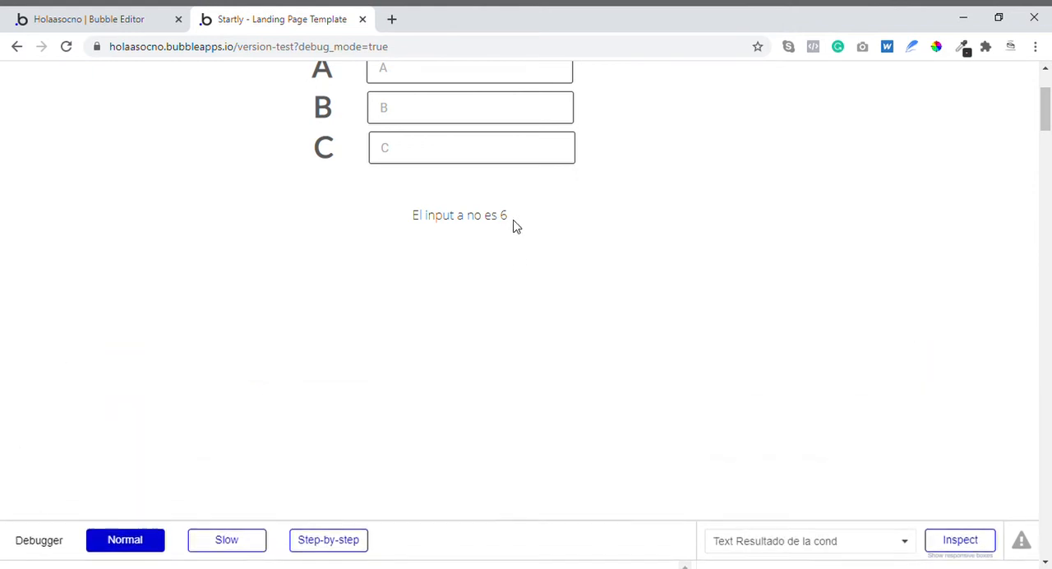
- Test the result text by setting input A to 6, 9, 353 and again 6
{"action": "scroll", "coordinate": [501, 279], "scroll_direction": "up", "scroll_amount": 2}
{"action": "left_click", "coordinate": [429, 227]}
{"action": "type", "text": "6"}
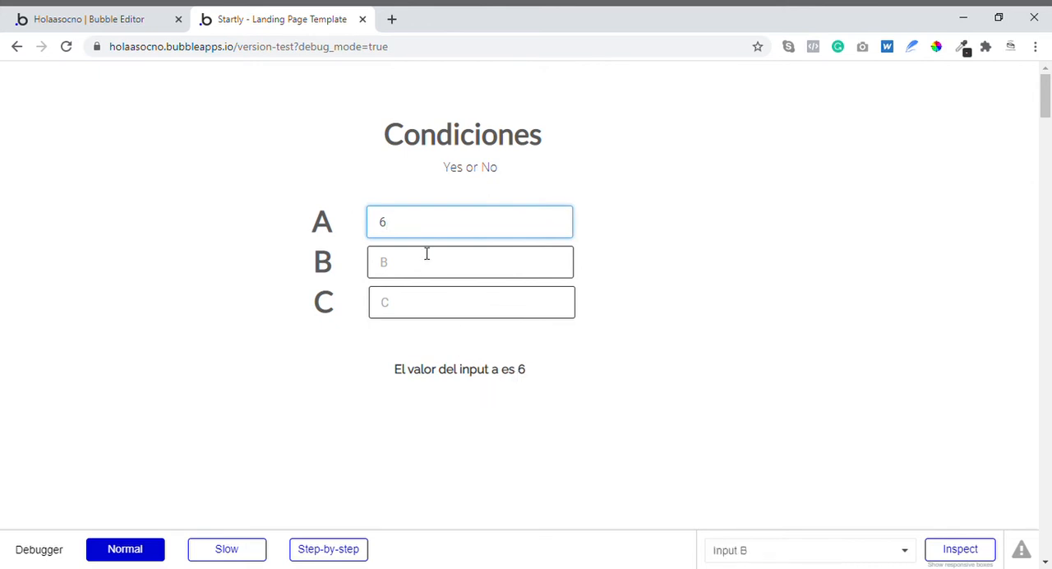
{"action": "key", "text": "BackSpace"}
{"action": "type", "text": "9"}
{"action": "left_click", "coordinate": [554, 289]}
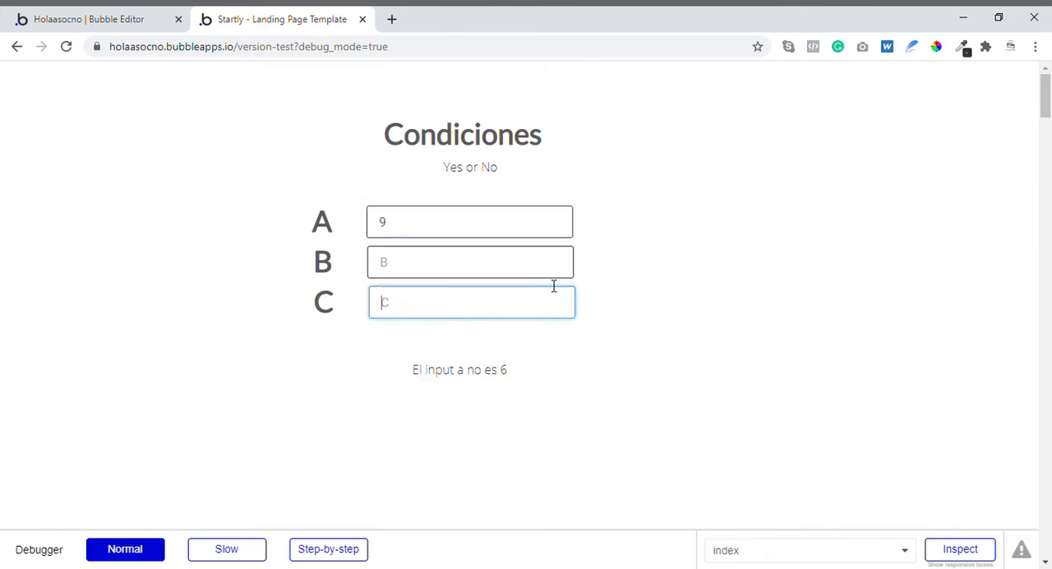
{"action": "double_click", "coordinate": [465, 229]}
{"action": "type", "text": "353"}
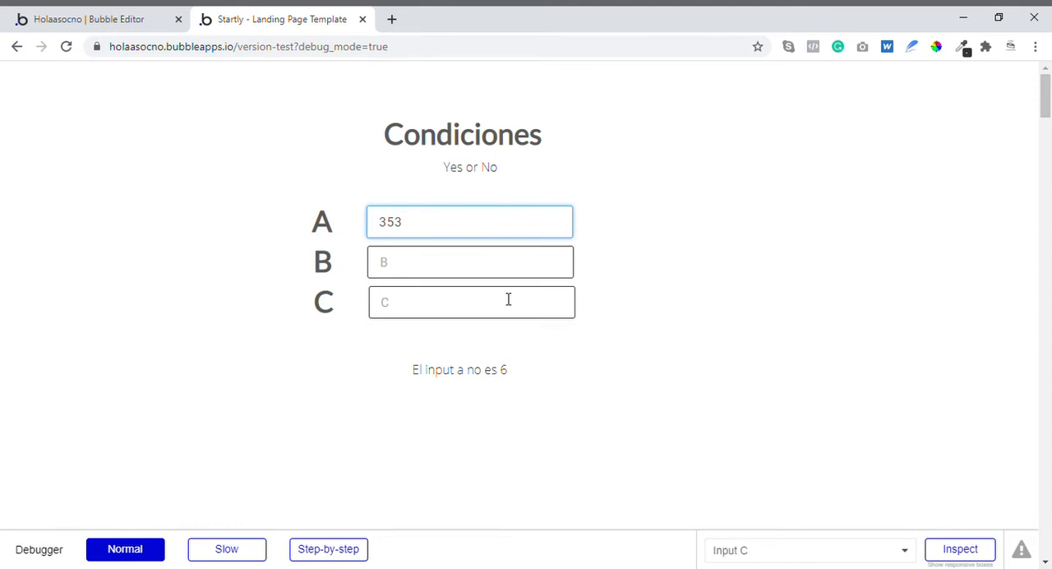
{"action": "left_click", "coordinate": [507, 299]}
{"action": "double_click", "coordinate": [439, 235]}
{"action": "key", "text": "BackSpace"}
{"action": "type", "text": "6"}
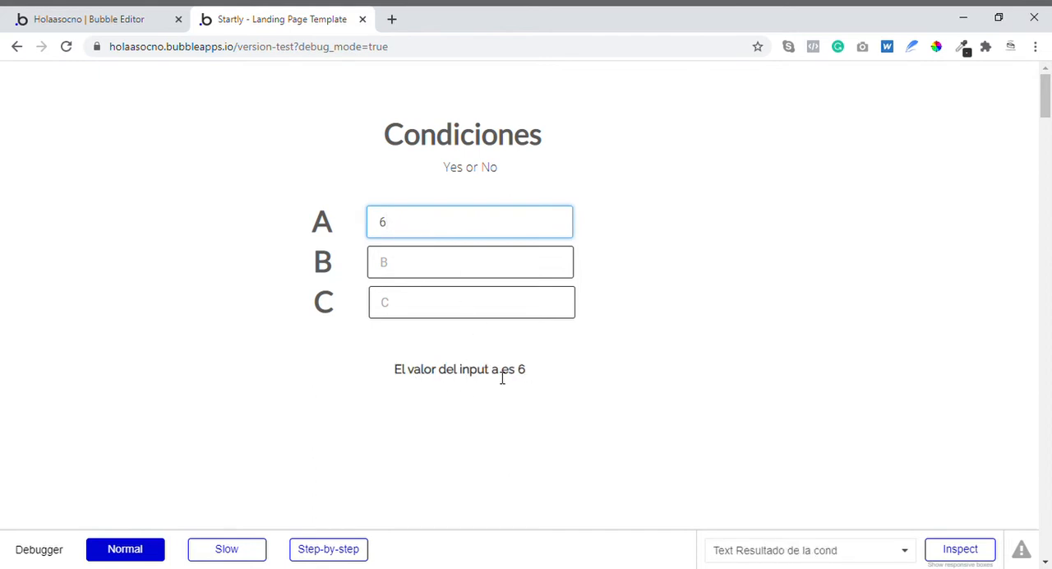
- Return to the Bubble editor and extend the first condition with "and Input A's value is 10"
{"action": "left_click", "coordinate": [113, 18]}
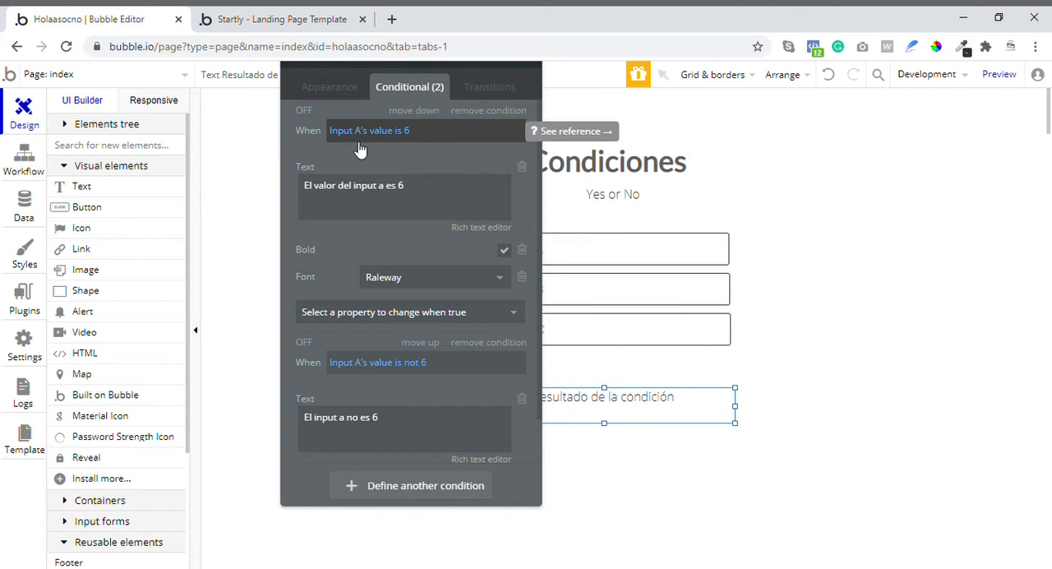
{"action": "left_click", "coordinate": [411, 132]}
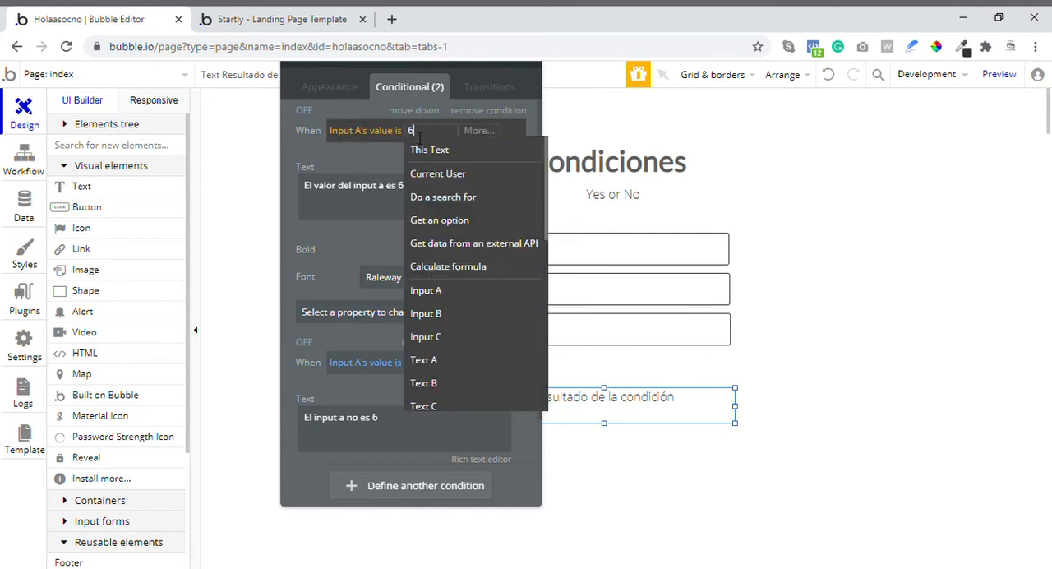
{"action": "left_click", "coordinate": [475, 134]}
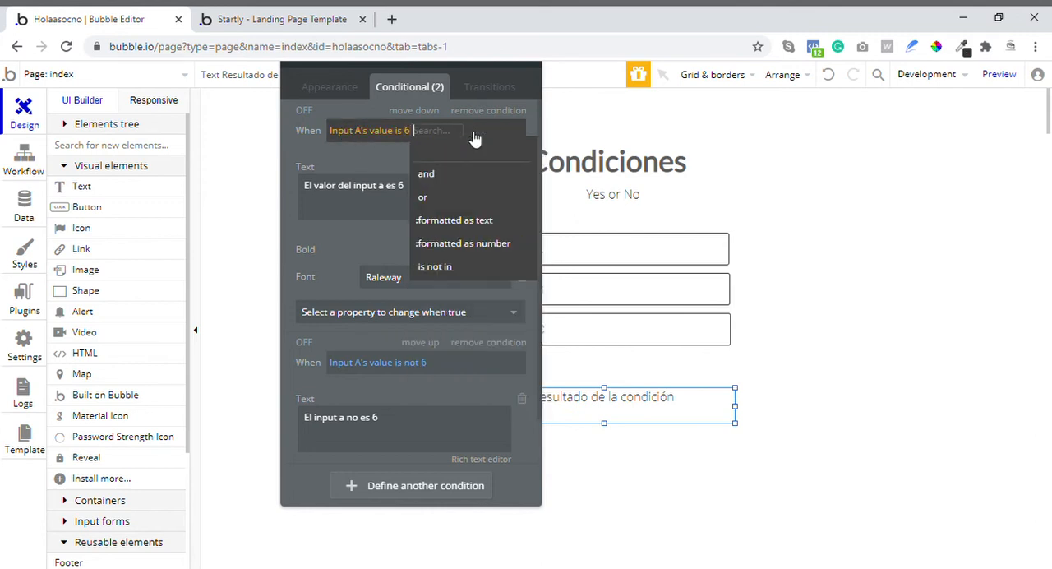
{"action": "left_click", "coordinate": [446, 175]}
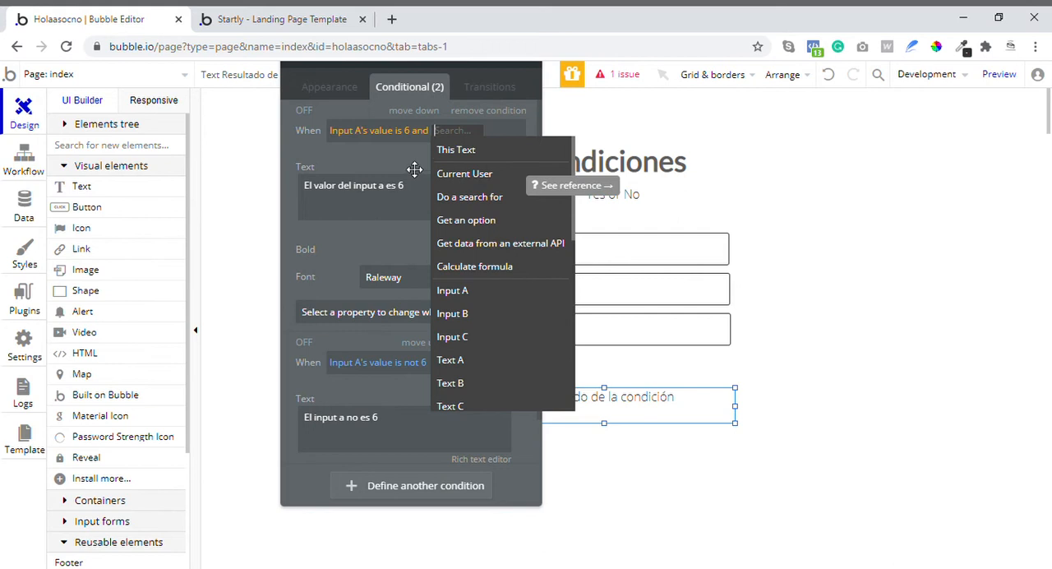
{"action": "type", "text": "inp"}
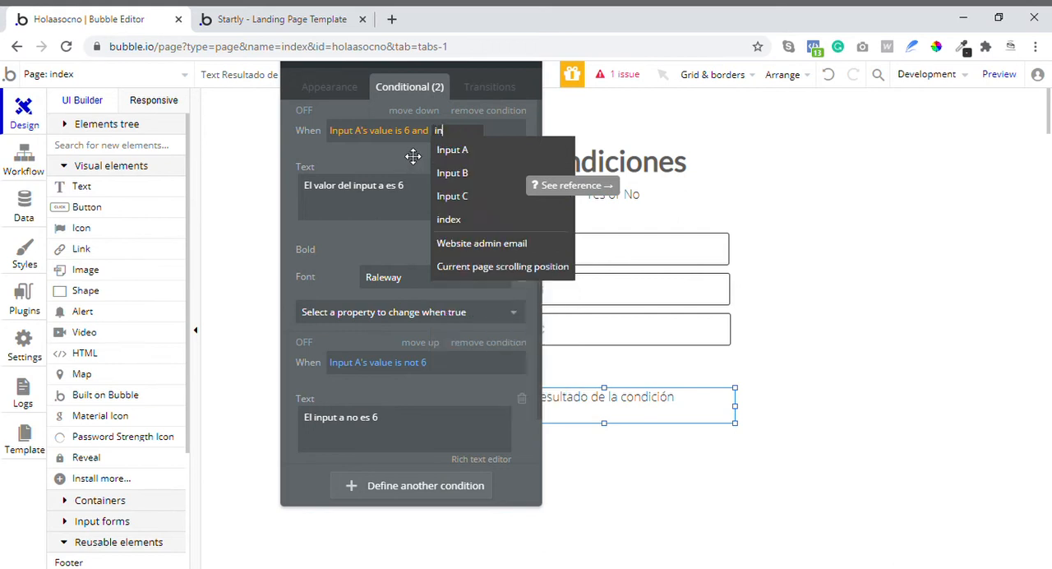
{"action": "left_click", "coordinate": [445, 157]}
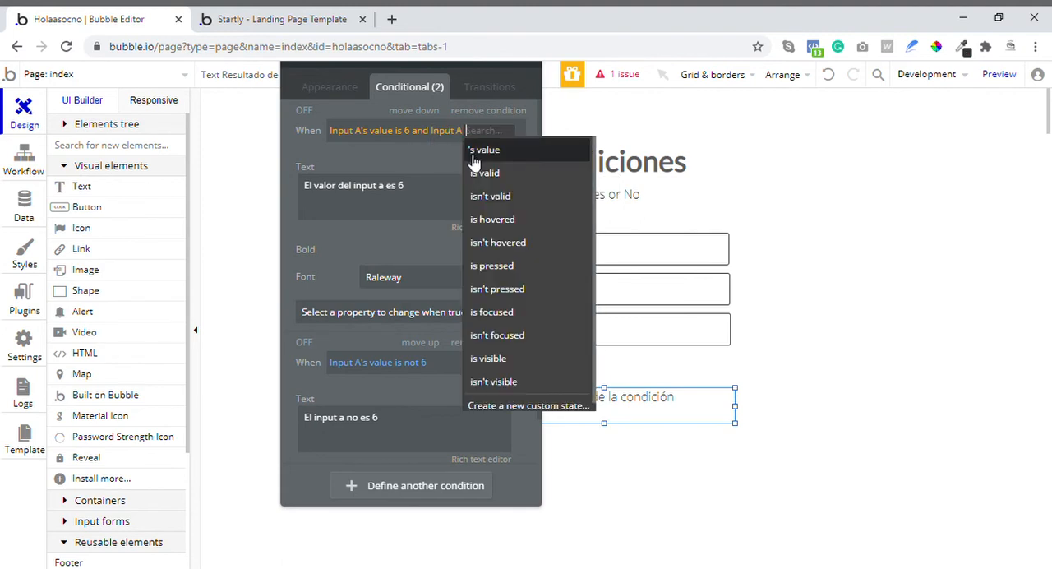
{"action": "left_click", "coordinate": [474, 153]}
{"action": "left_click", "coordinate": [384, 188]}
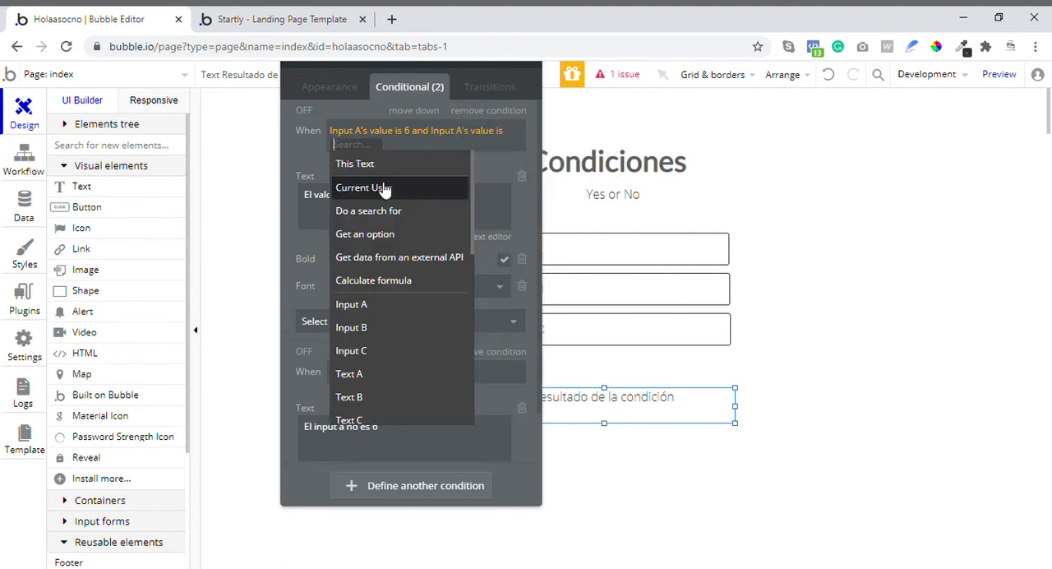
{"action": "type", "text": "10"}
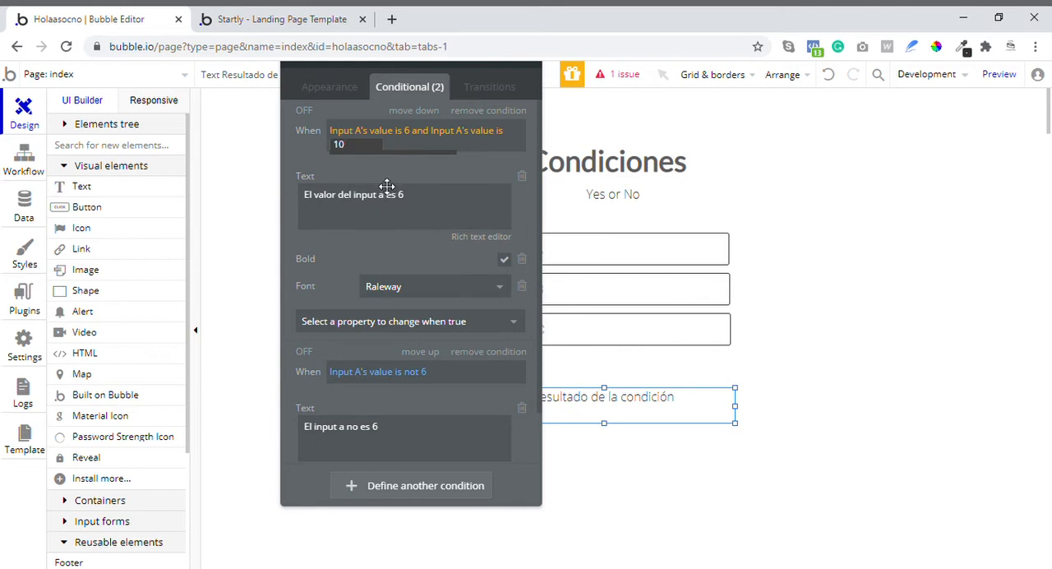
{"action": "left_click", "coordinate": [400, 174]}
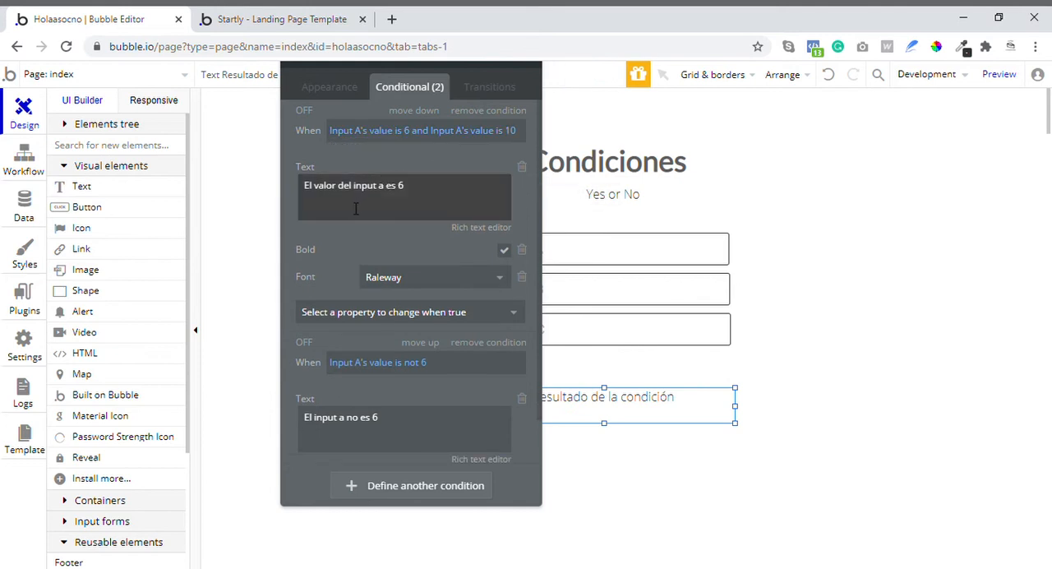
- Replace the first condition's text with "GANASTE MIL MILLONES DE DÓLARES"
{"action": "triple_click", "coordinate": [437, 185]}
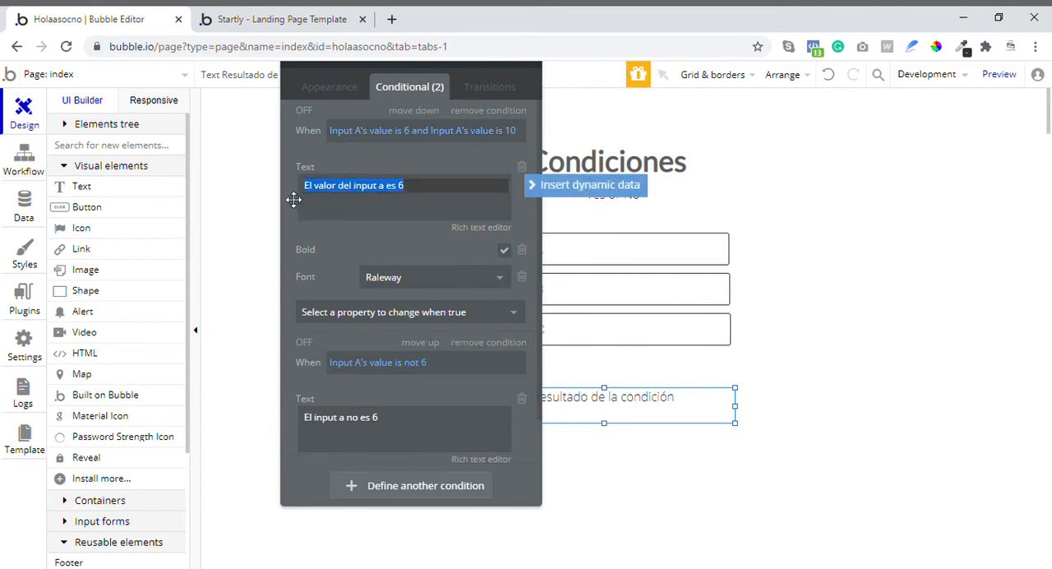
{"action": "type", "text": "GANASTE MI"}
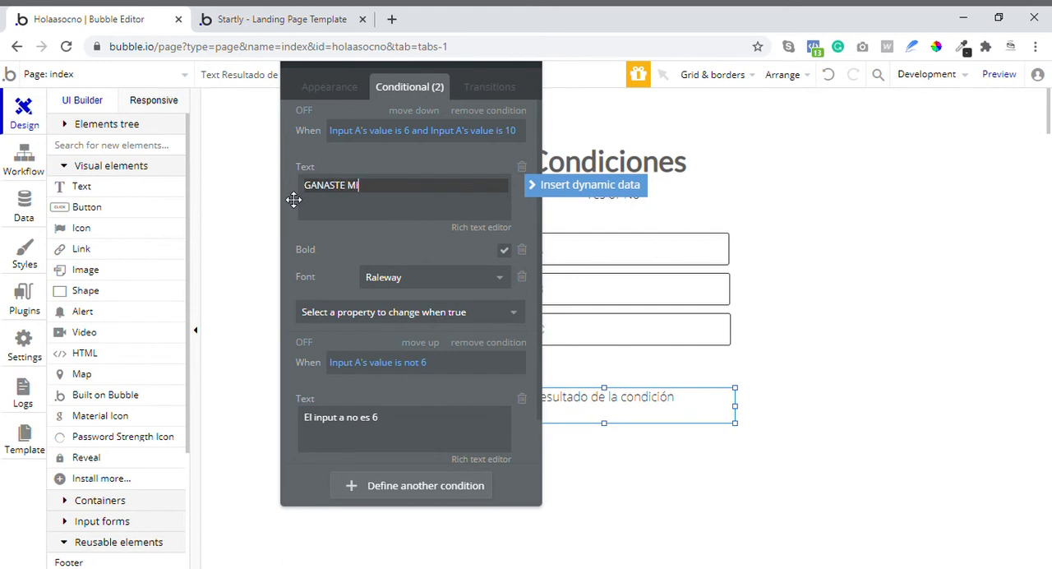
{"action": "type", "text": "L MILLONES DE Do"}
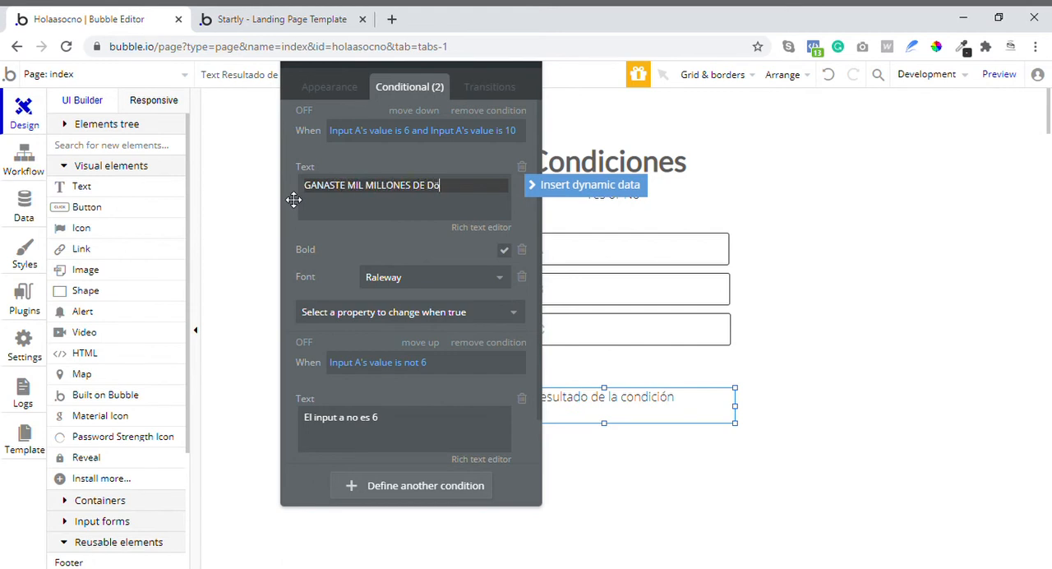
{"action": "key", "text": "BackSpace"}
{"action": "type", "text": "ÓLARES"}
{"action": "key", "text": "Left"}
{"action": "key", "text": "Left"}
{"action": "key", "text": "Left"}
{"action": "left_click", "coordinate": [402, 237]}
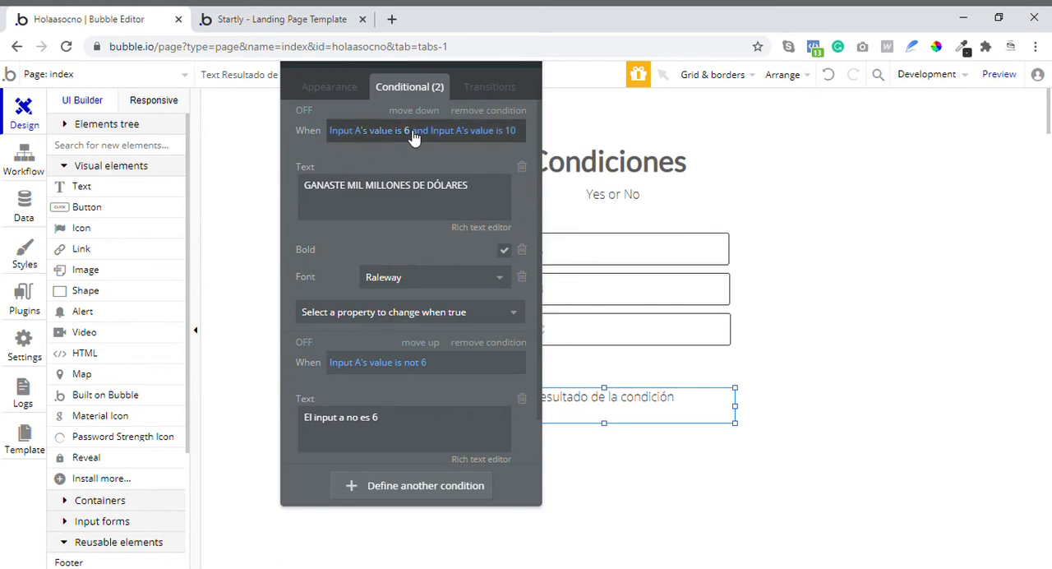
- Switch to the page preview, reload it and test the result text by entering 1 and 6 in input A
{"action": "left_click", "coordinate": [296, 19]}
{"action": "left_click", "coordinate": [67, 47]}
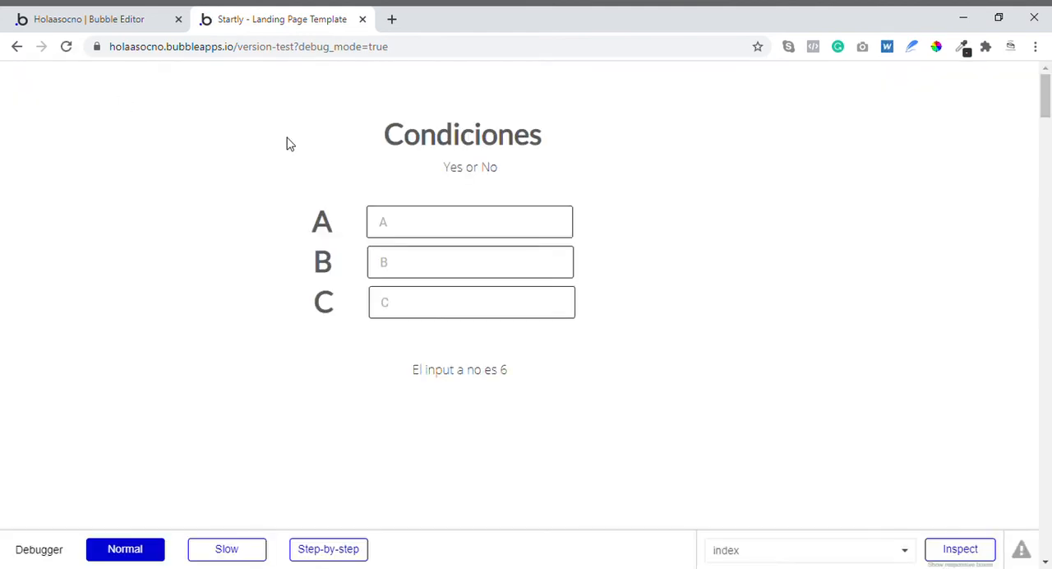
{"action": "left_click", "coordinate": [444, 216]}
{"action": "type", "text": "1"}
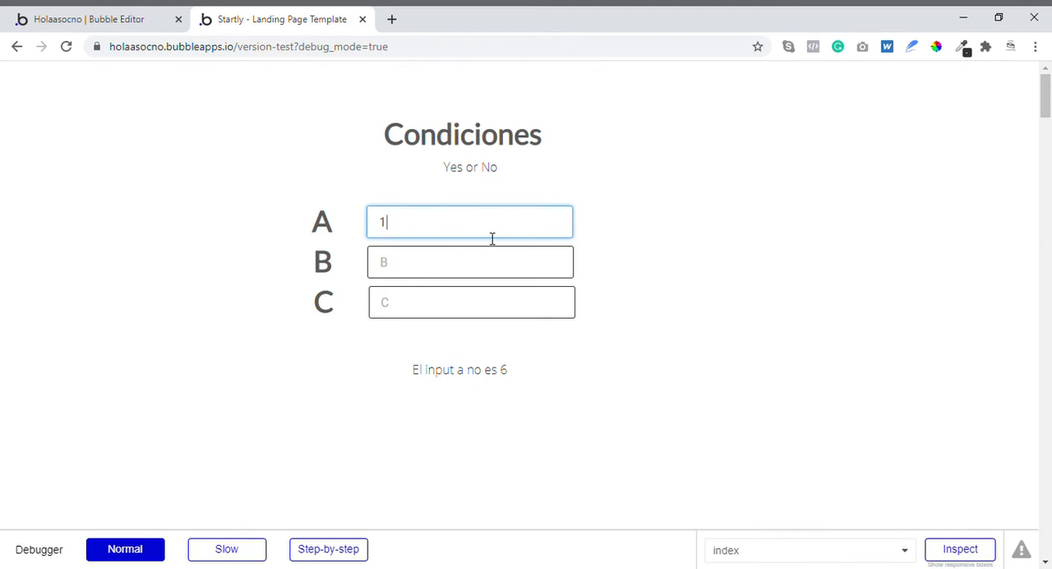
{"action": "double_click", "coordinate": [381, 224]}
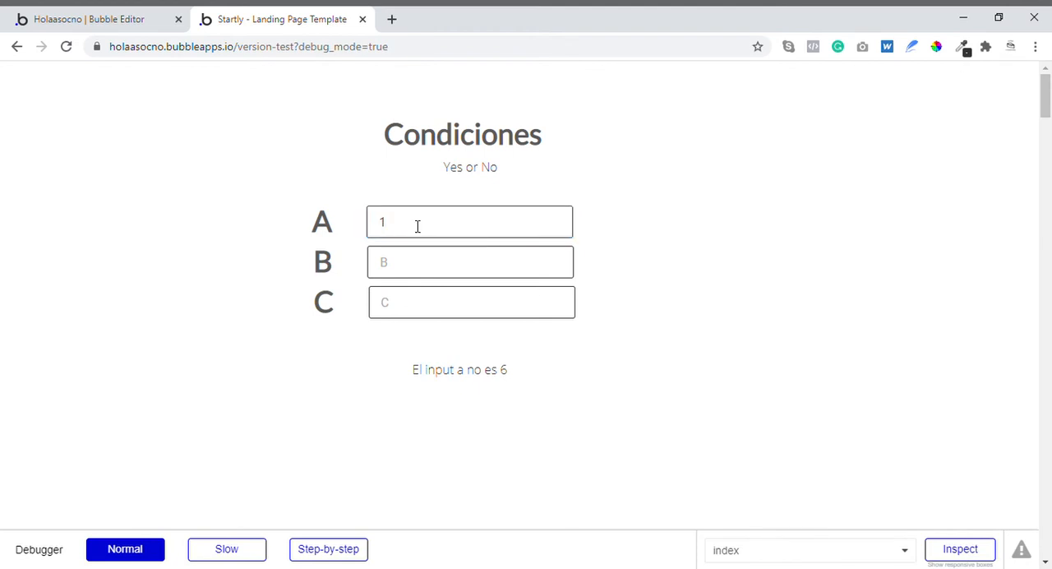
{"action": "type", "text": "2"}
{"action": "key", "text": "BackSpace"}
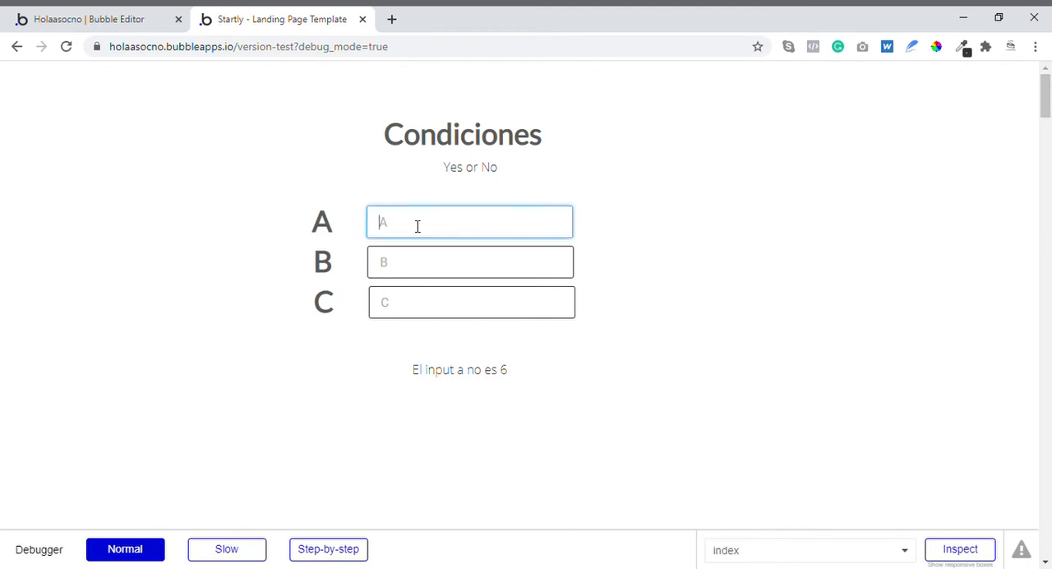
{"action": "type", "text": "6"}
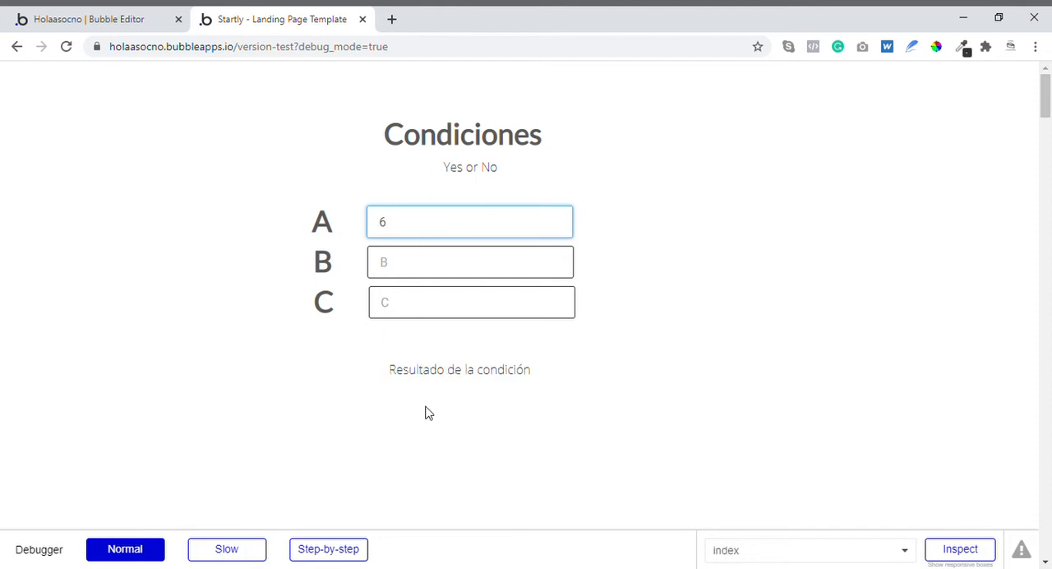
{"action": "left_click", "coordinate": [444, 388]}
- Return to the Bubble editor and review the result text's default appearance and its conditions
{"action": "key", "text": "ctrl+Tab"}
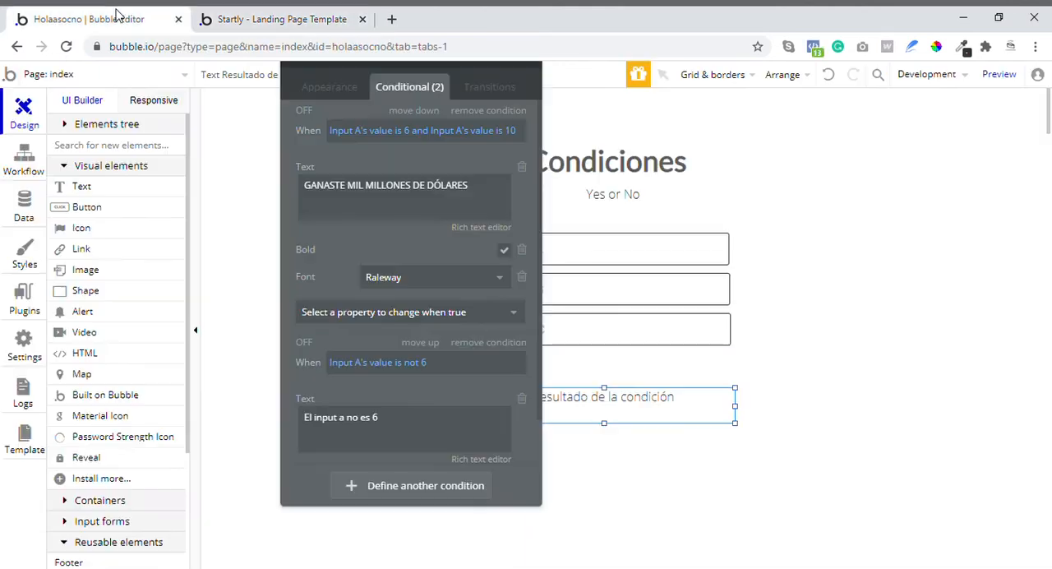
{"action": "left_click", "coordinate": [323, 87]}
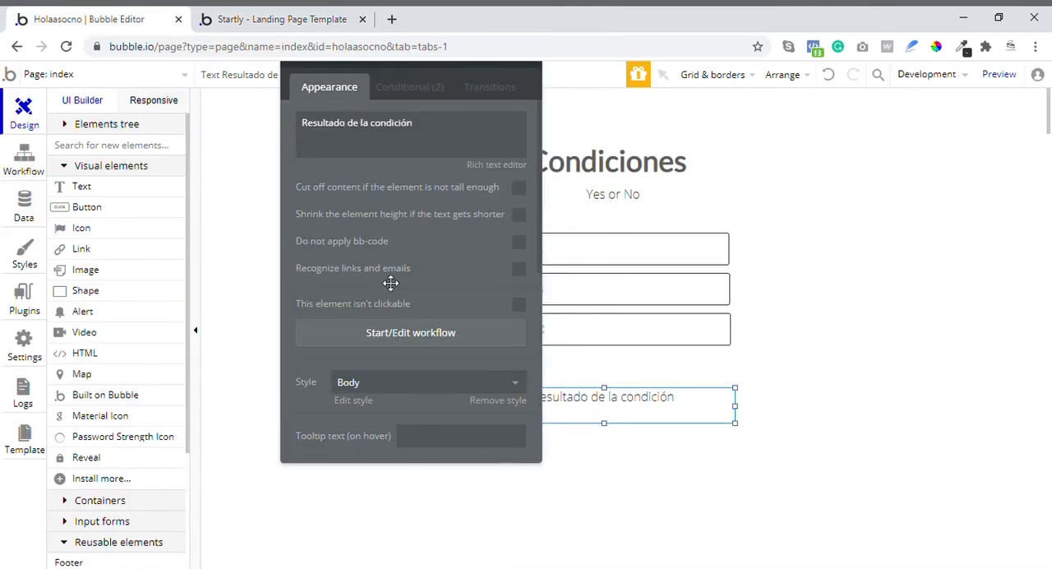
{"action": "scroll", "coordinate": [392, 298], "scroll_direction": "down", "scroll_amount": 2}
{"action": "scroll", "coordinate": [411, 205], "scroll_direction": "up", "scroll_amount": 2}
{"action": "left_click", "coordinate": [409, 95]}
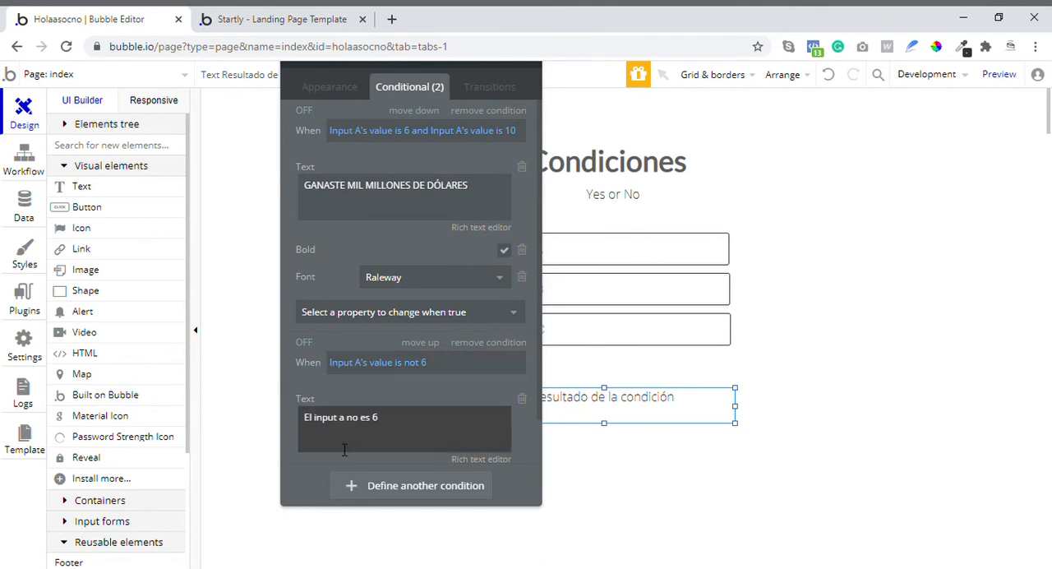
- Go back to the preview and retest input A with the value 6, clearing the field each time
{"action": "left_click", "coordinate": [271, 19]}
{"action": "left_click", "coordinate": [436, 218]}
{"action": "type", "text": "6"}
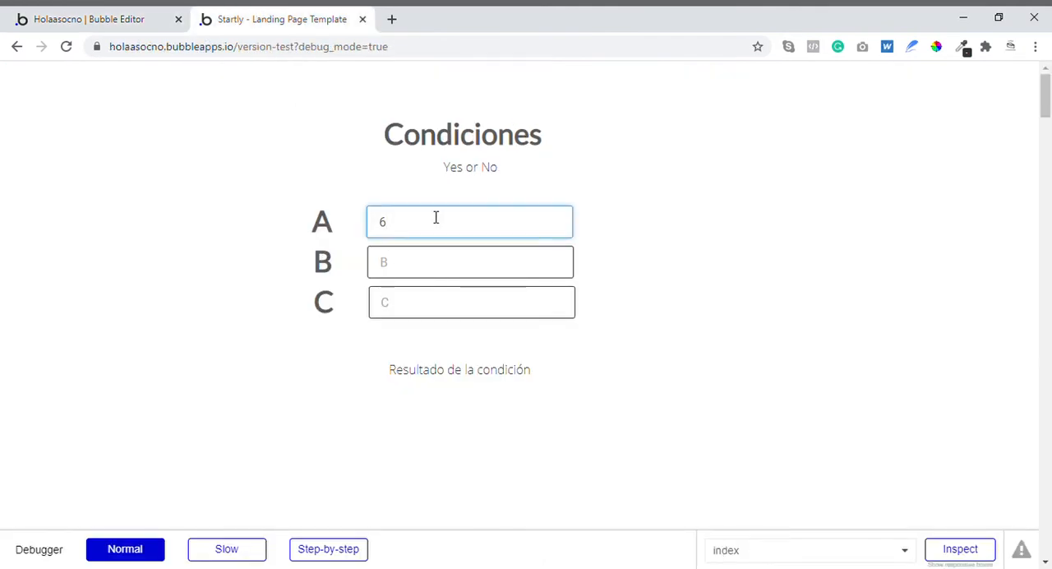
{"action": "key", "text": "BackSpace"}
{"action": "type", "text": "6"}
{"action": "key", "text": "BackSpace"}
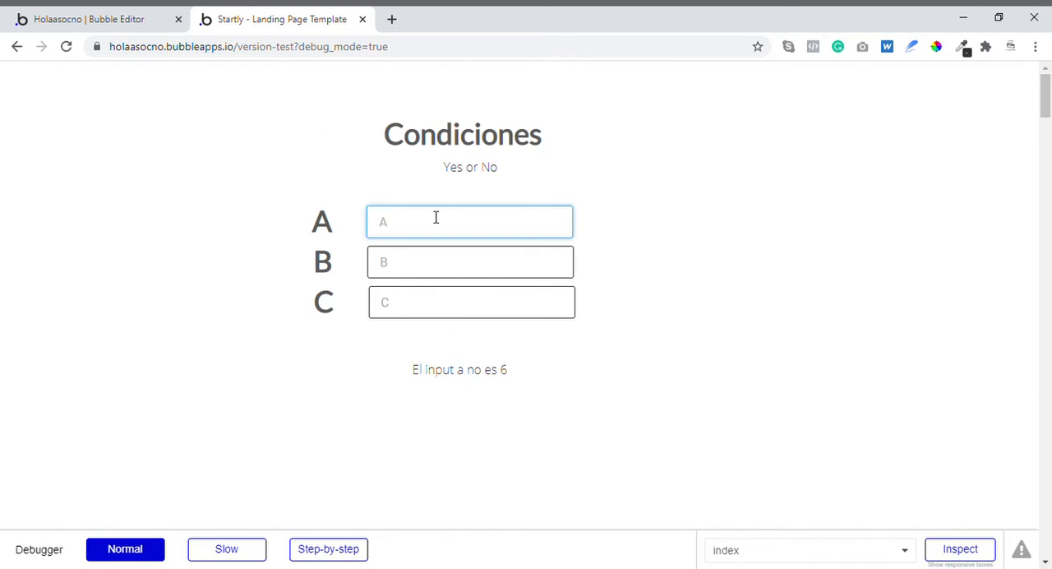
- Test the result text with input A set to 10 and 1, and clear the field
{"action": "type", "text": "10"}
{"action": "key", "text": "Tab"}
{"action": "left_click", "coordinate": [428, 225]}
{"action": "key", "text": "BackSpace"}
{"action": "type", "text": "1"}
{"action": "left_click_drag", "start_coordinate": [427, 223], "coordinate": [301, 238]}
{"action": "key", "text": "BackSpace"}
{"action": "left_click", "coordinate": [645, 224]}
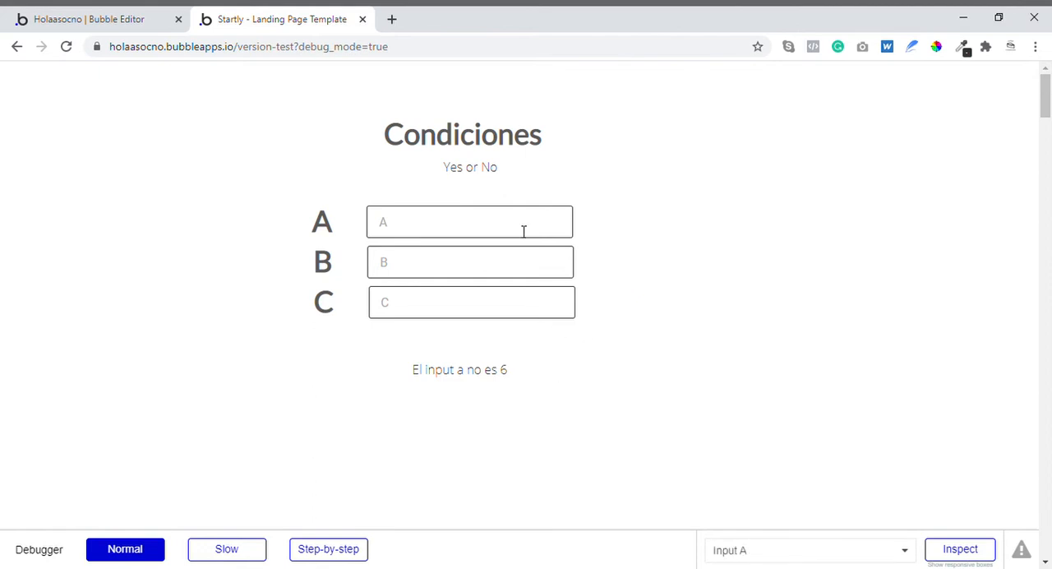
- In the Bubble editor, change the first condition's second comparison to "is not 10" and remove the "Input A's value is not 6" condition
{"action": "left_click", "coordinate": [127, 13]}
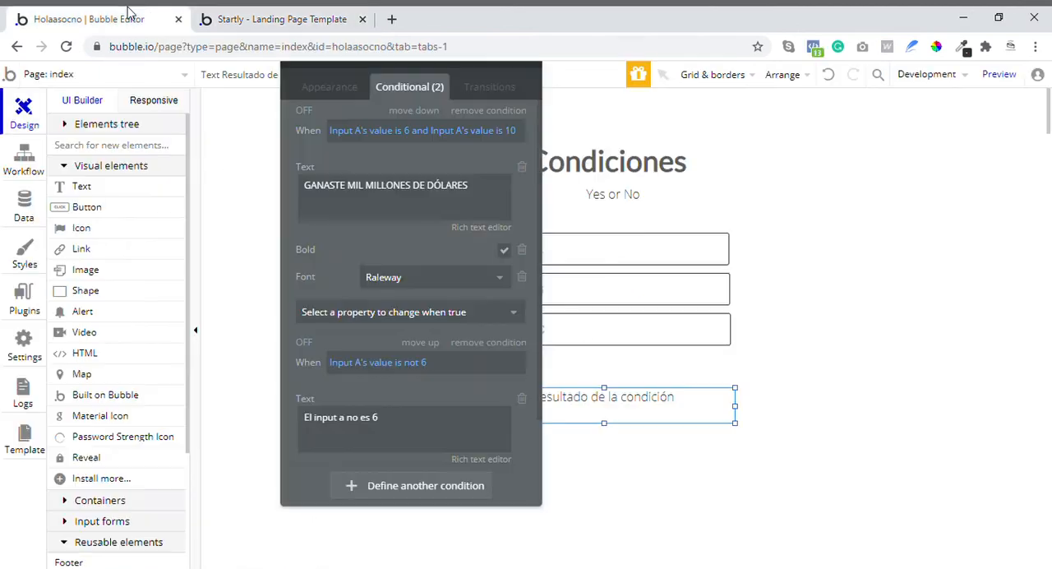
{"action": "left_click", "coordinate": [503, 137]}
{"action": "left_click", "coordinate": [502, 132]}
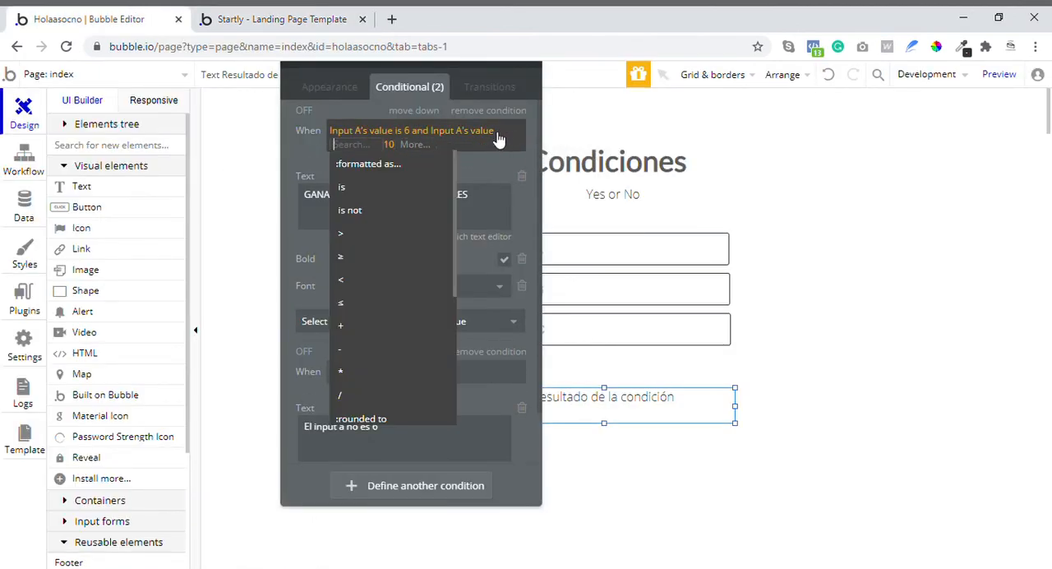
{"action": "left_click", "coordinate": [372, 210]}
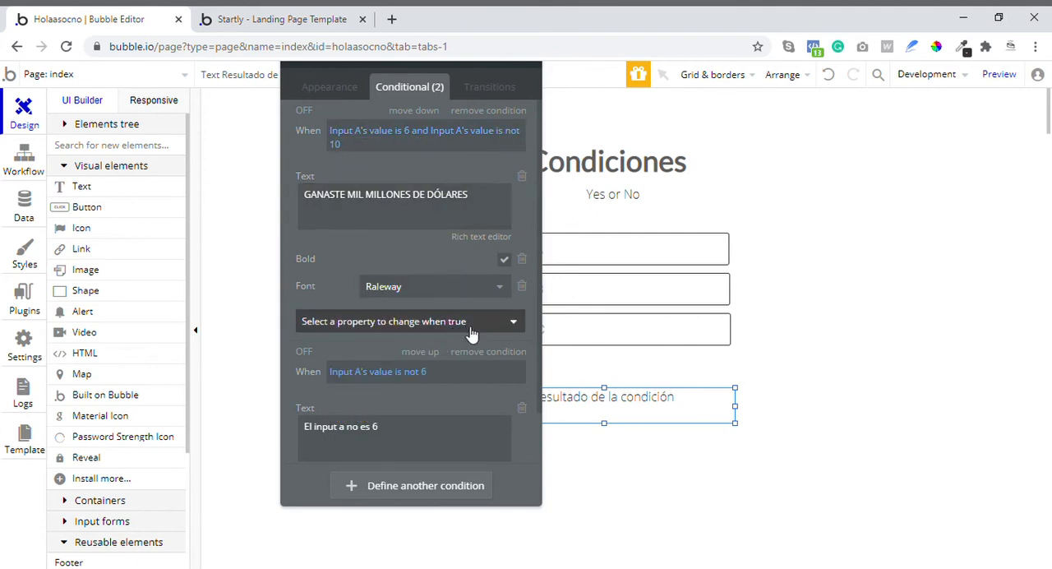
{"action": "left_click", "coordinate": [491, 352]}
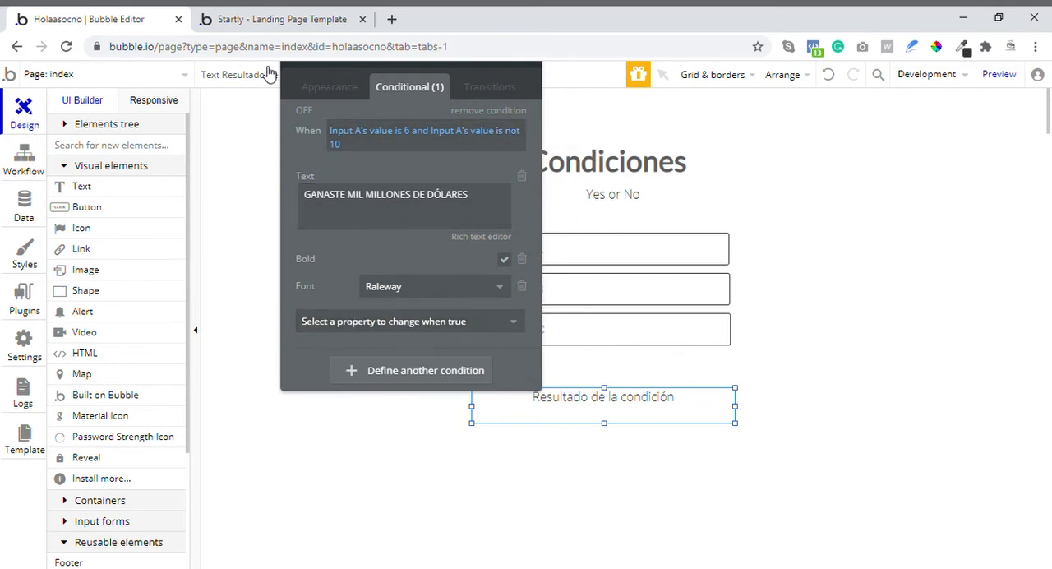
- Reload the preview page and test the edited condition with input A set to 6
{"action": "left_click", "coordinate": [282, 19]}
{"action": "left_click", "coordinate": [66, 47]}
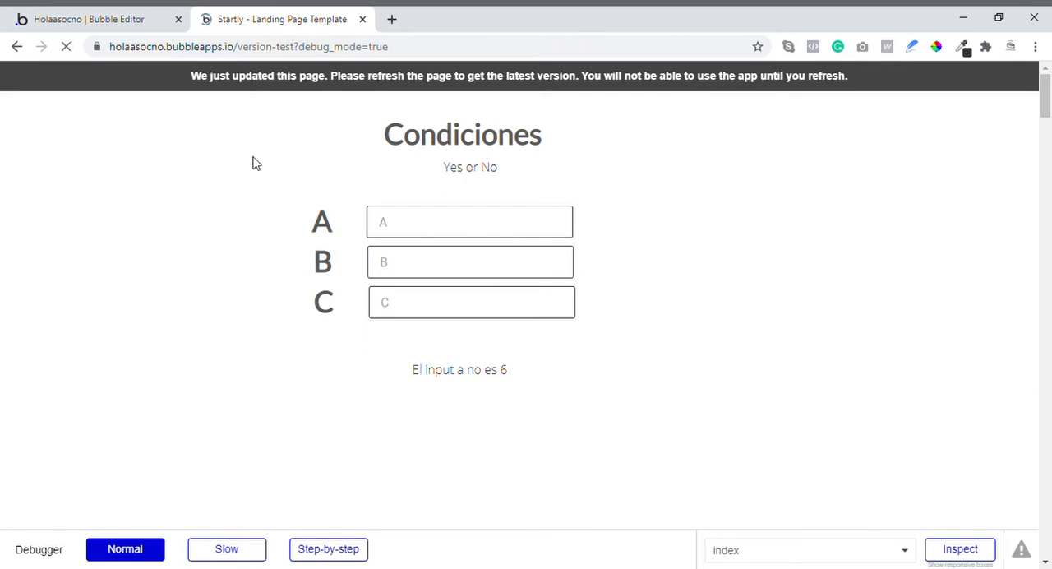
{"action": "left_click", "coordinate": [401, 221]}
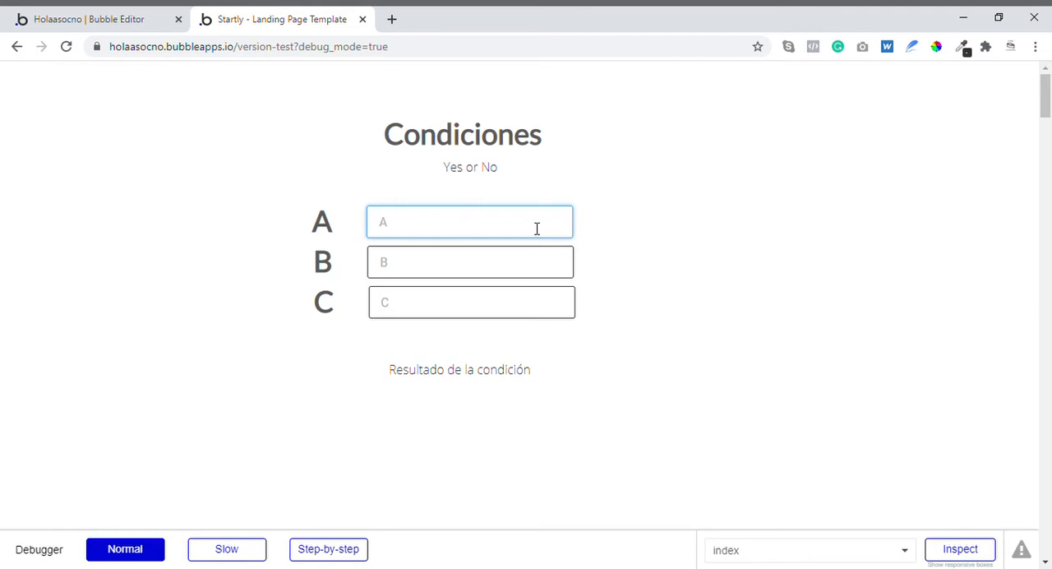
{"action": "key", "text": "BackSpace"}
{"action": "type", "text": "6"}
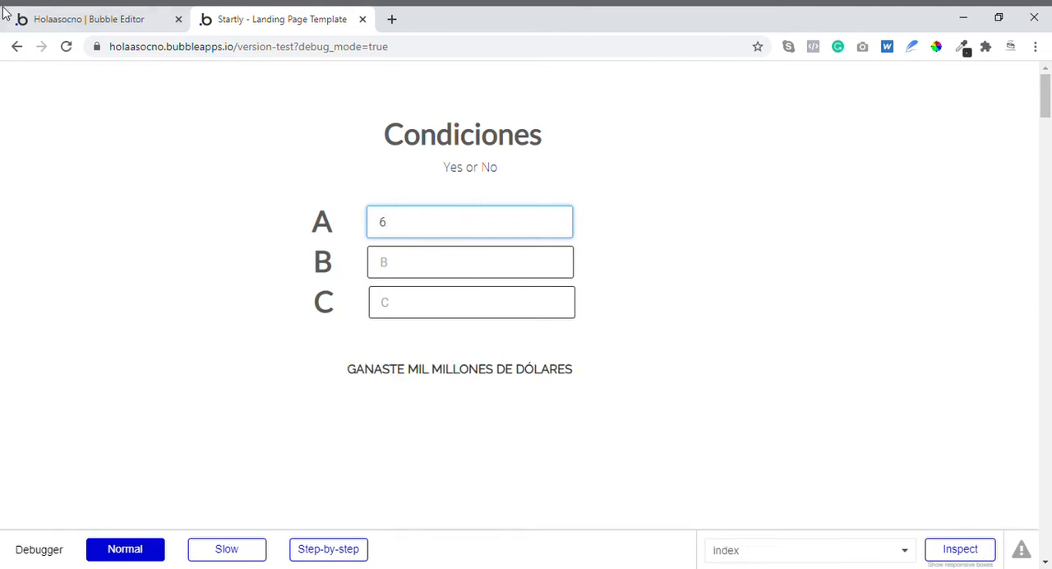
- Back in the Bubble editor, replace the condition's second comparison with "Input B's value is 10"
{"action": "left_click", "coordinate": [89, 15]}
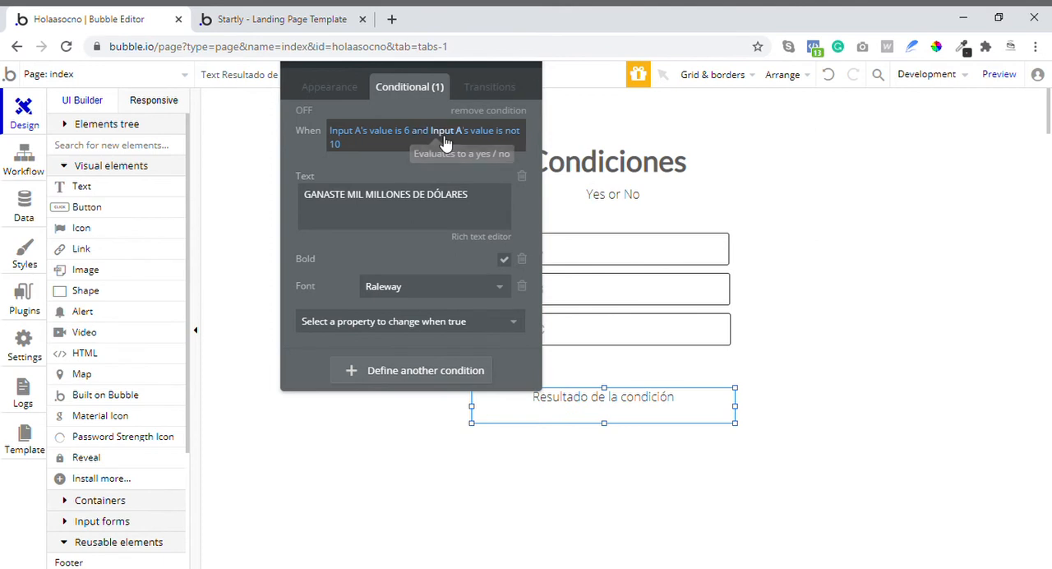
{"action": "left_click", "coordinate": [445, 140]}
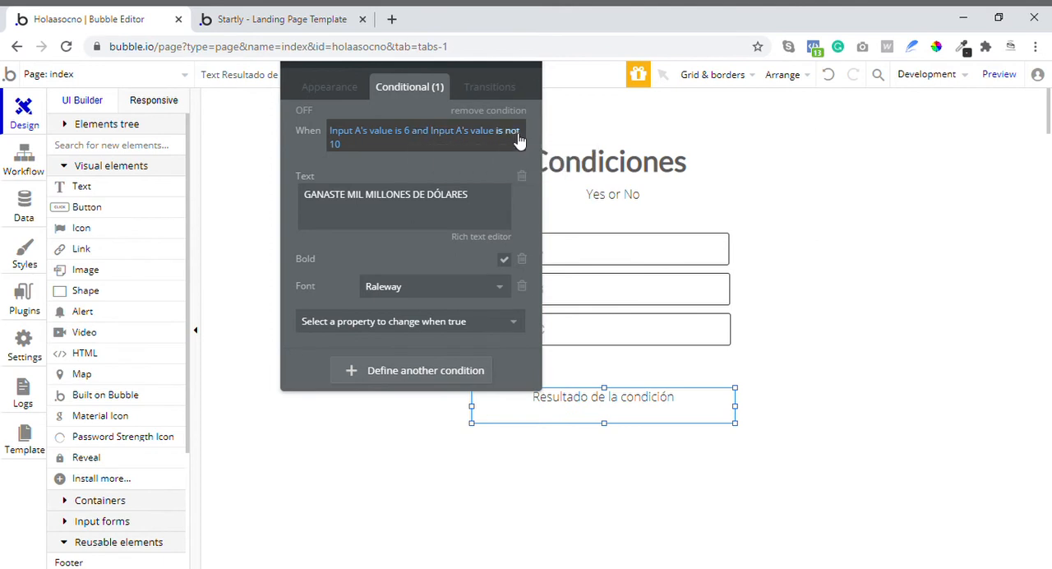
{"action": "left_click", "coordinate": [356, 140]}
{"action": "left_click", "coordinate": [447, 140]}
{"action": "left_click", "coordinate": [447, 140]}
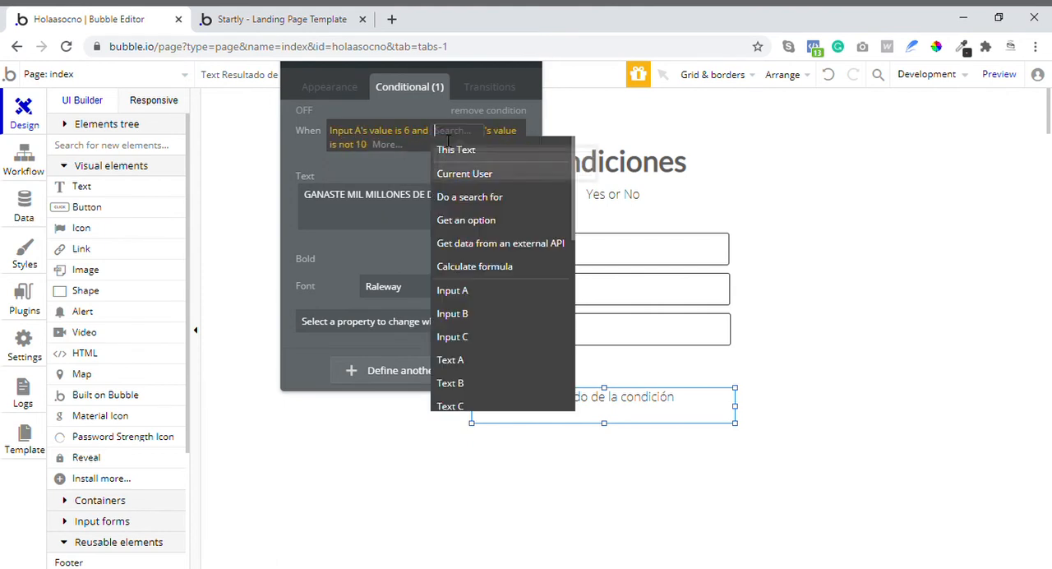
{"action": "left_click", "coordinate": [469, 313]}
{"action": "left_click", "coordinate": [486, 154]}
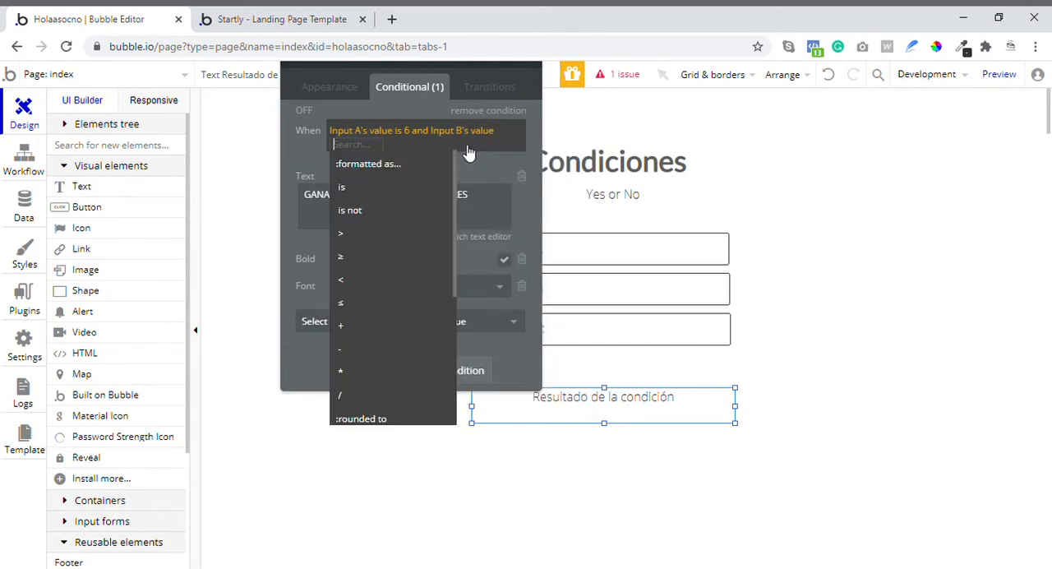
{"action": "left_click", "coordinate": [392, 183]}
{"action": "type", "text": "10"}
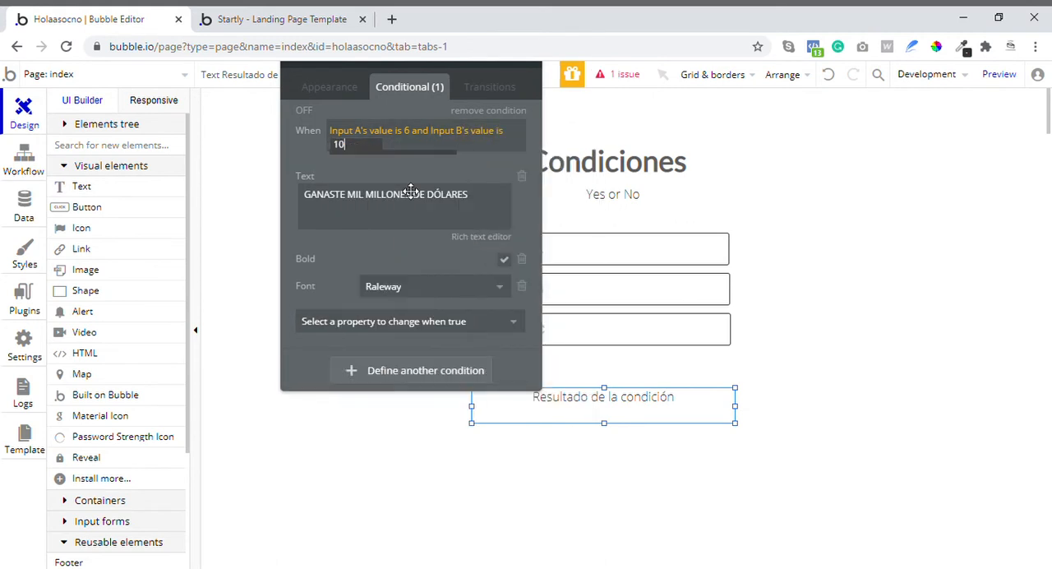
{"action": "left_click", "coordinate": [423, 170]}
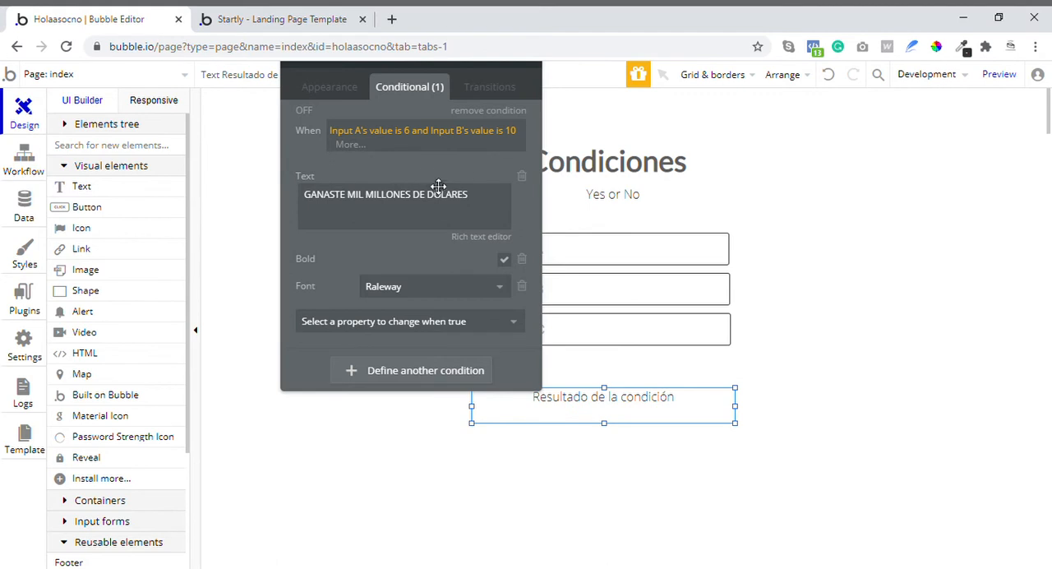
{"action": "left_click", "coordinate": [446, 171]}
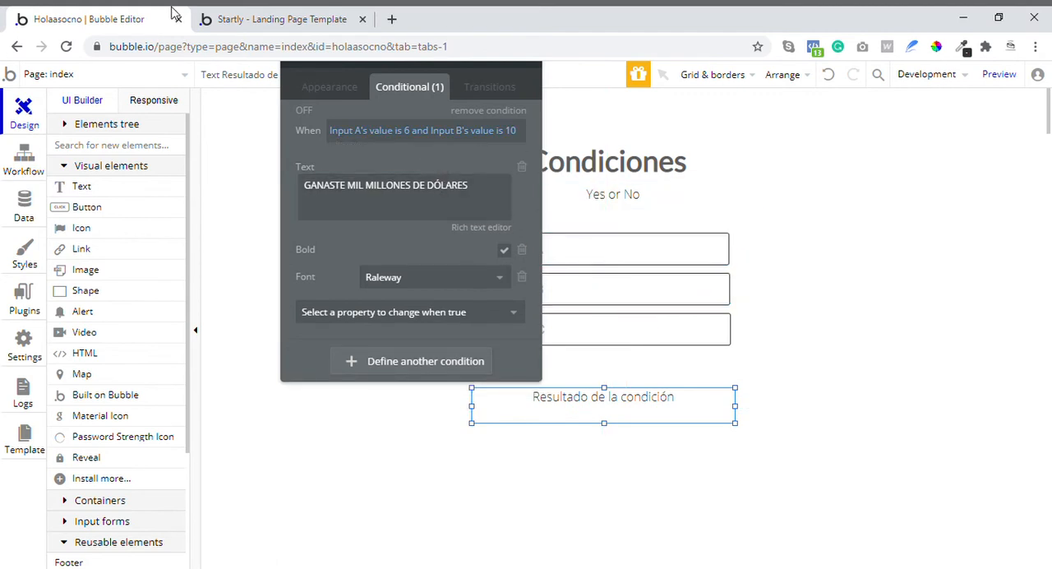
- Reload the preview and test non-matching values: 2345 in input A and 43534 in inputs B and C
{"action": "left_click", "coordinate": [255, 19]}
{"action": "left_click", "coordinate": [66, 47]}
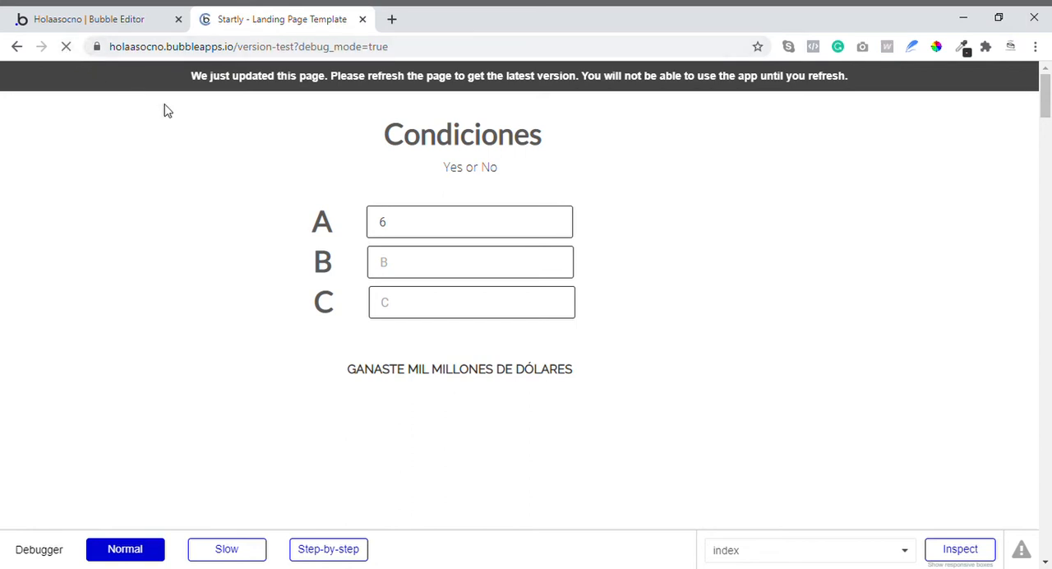
{"action": "left_click", "coordinate": [449, 224]}
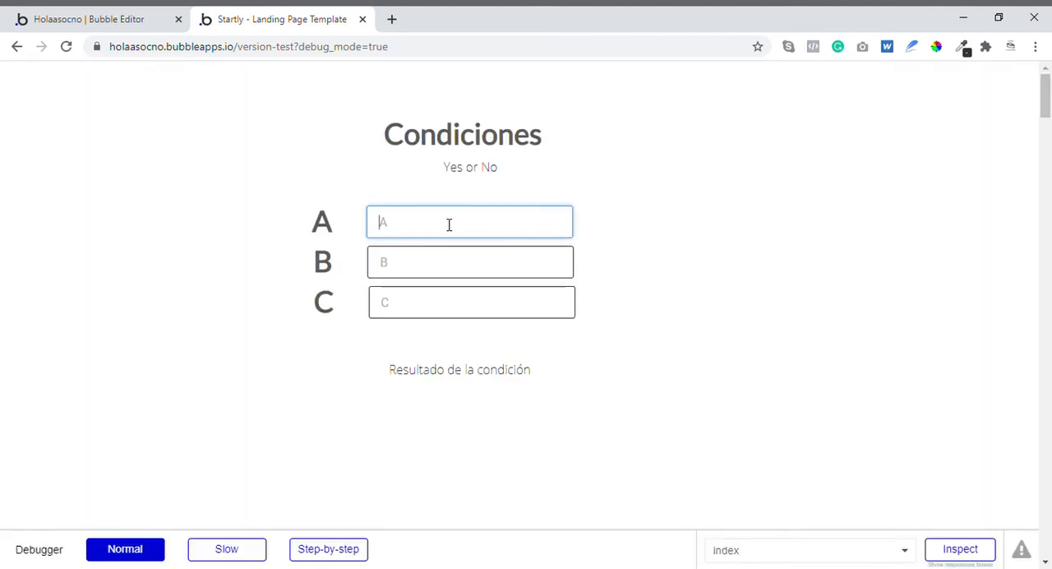
{"action": "type", "text": "2345"}
{"action": "left_click", "coordinate": [455, 264]}
{"action": "type", "text": "43534"}
{"action": "left_click", "coordinate": [442, 304]}
{"action": "type", "text": "43534"}
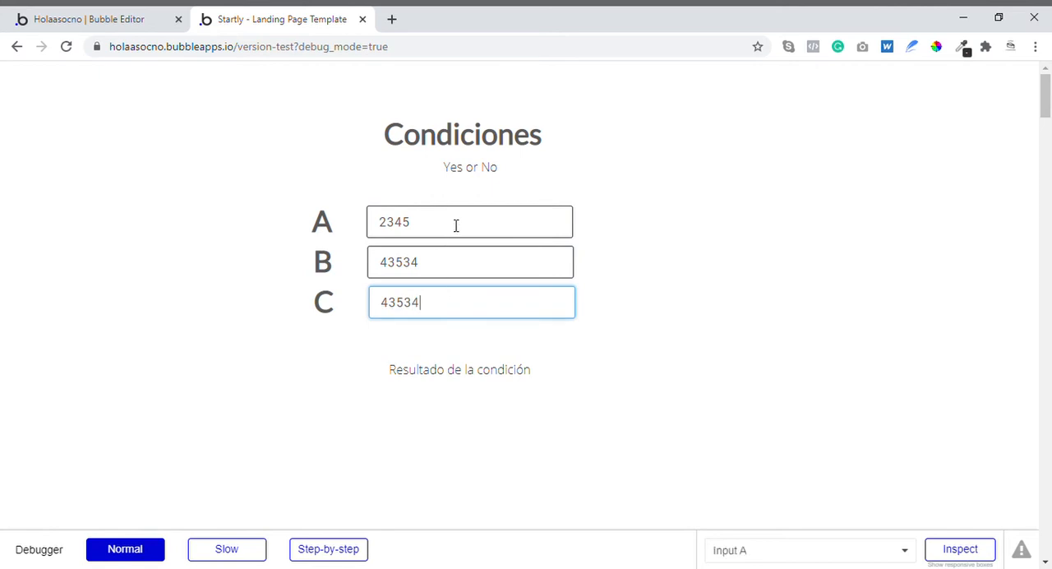
- Test the matching combination by setting input A to 6 and input B to 10
{"action": "left_click_drag", "start_coordinate": [455, 225], "coordinate": [340, 228]}
{"action": "type", "text": "6"}
{"action": "left_click", "coordinate": [466, 264]}
{"action": "left_click_drag", "start_coordinate": [466, 268], "coordinate": [299, 271]}
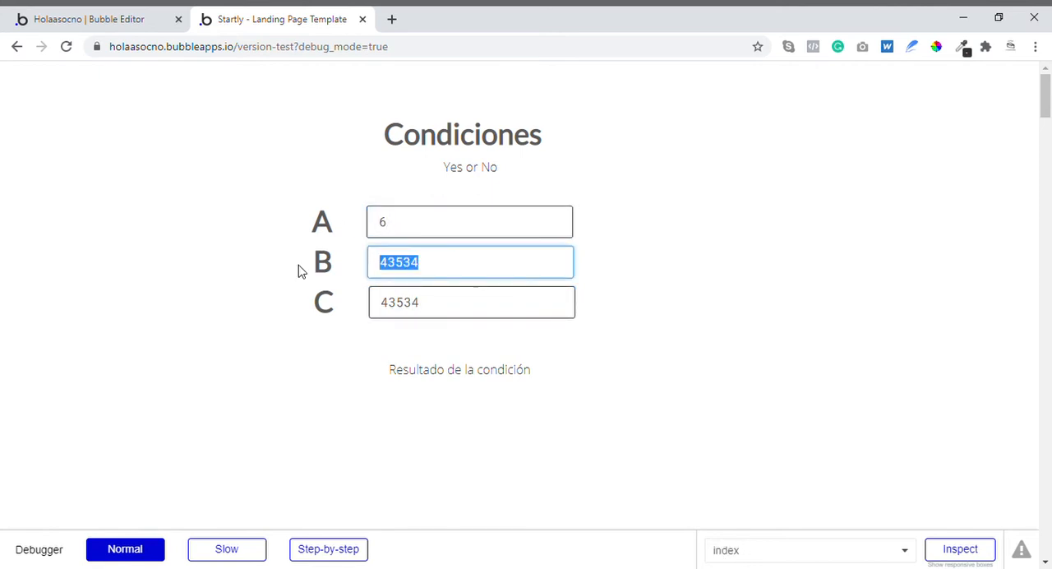
{"action": "type", "text": "10"}
{"action": "left_click", "coordinate": [608, 262]}
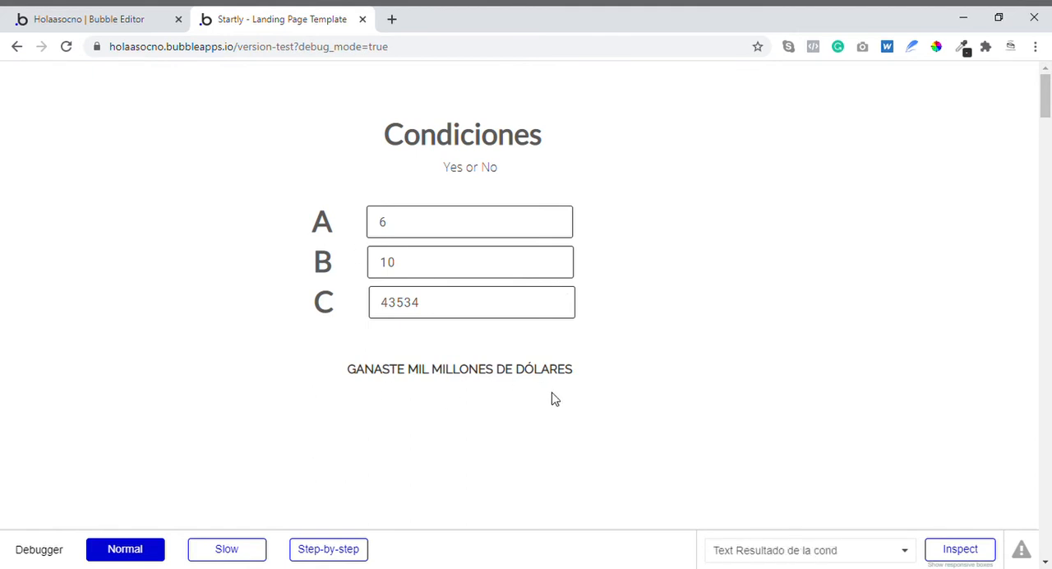
- Back in the Bubble editor, extend the result text's condition with "and Input C's value is 15"
{"action": "left_click", "coordinate": [136, 9]}
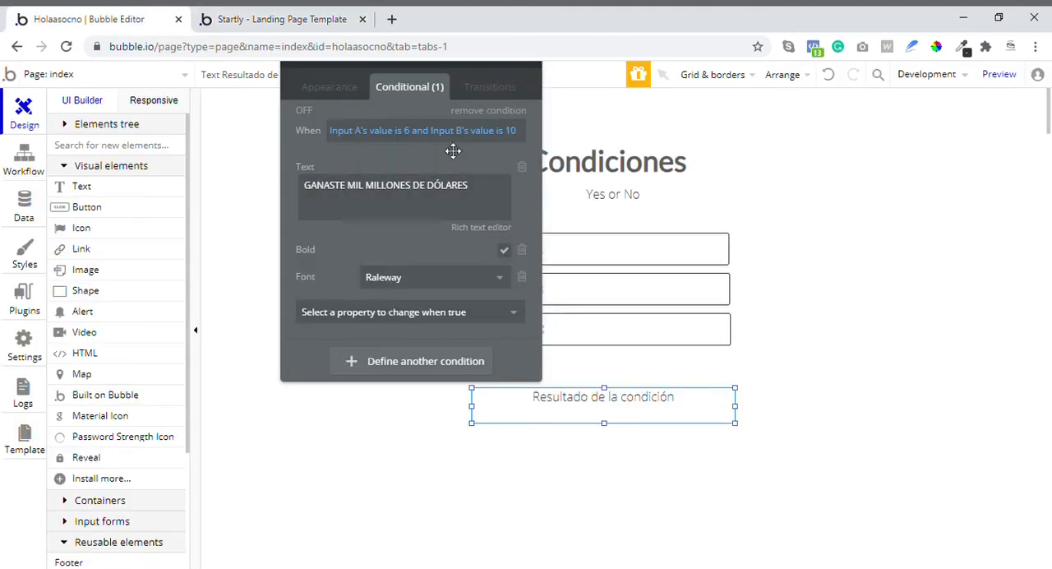
{"action": "left_click", "coordinate": [520, 141]}
{"action": "left_click", "coordinate": [419, 150]}
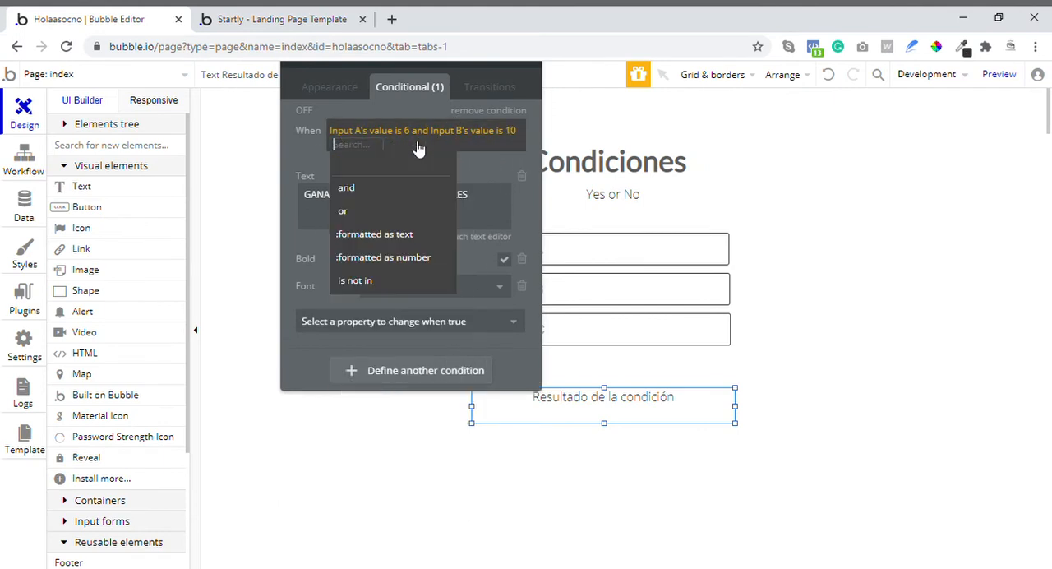
{"action": "left_click", "coordinate": [375, 192]}
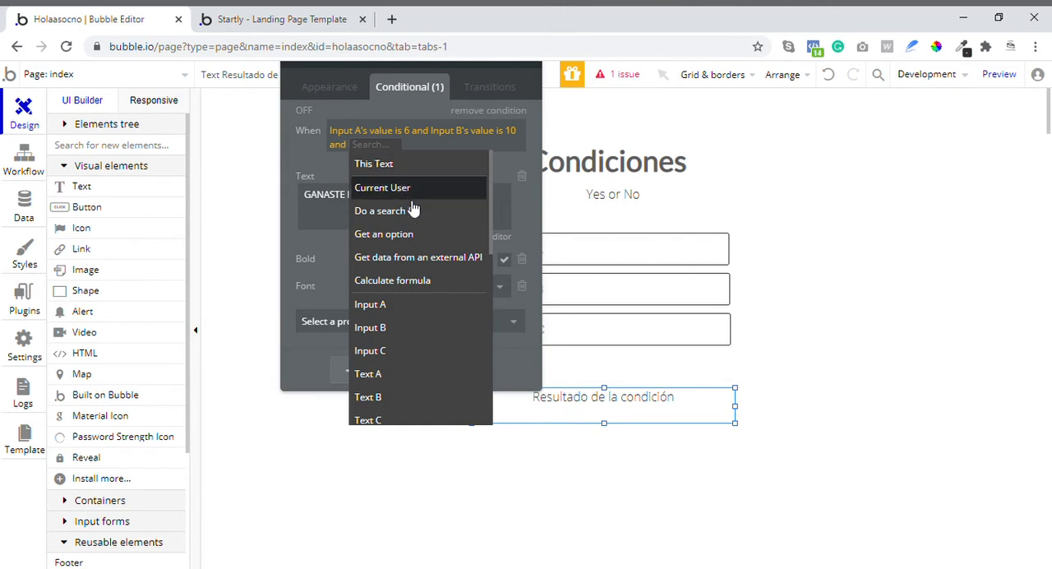
{"action": "left_click", "coordinate": [400, 351]}
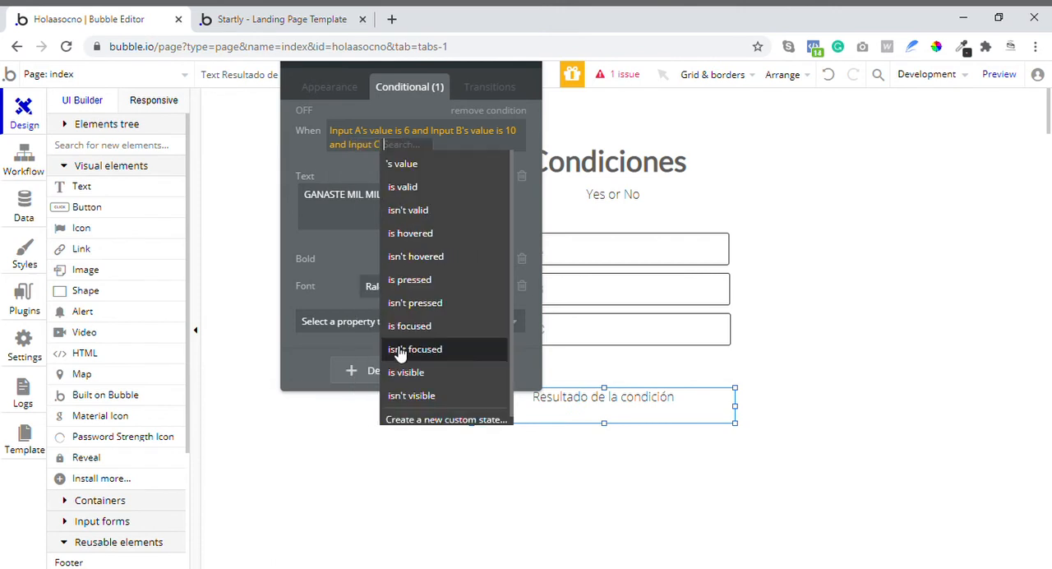
{"action": "left_click", "coordinate": [411, 166]}
{"action": "left_click", "coordinate": [453, 189]}
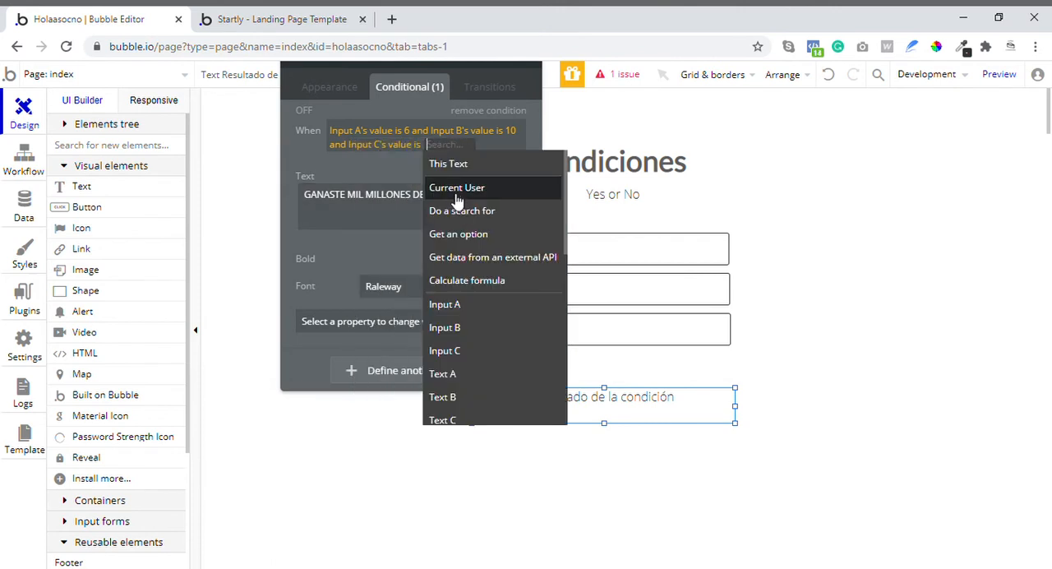
{"action": "type", "text": "15"}
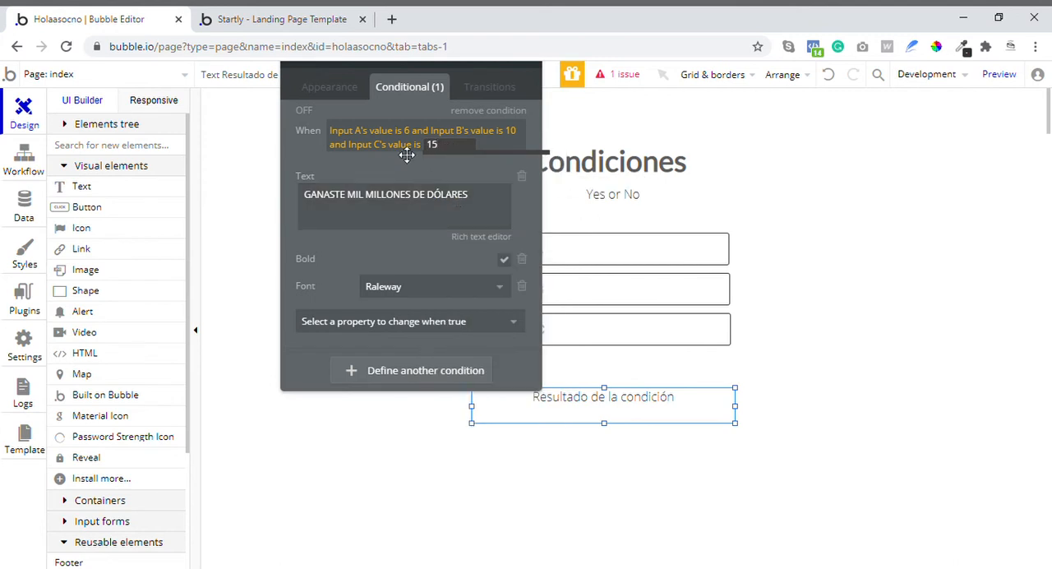
- Preview the page and test the three-part condition with input A set to 6, B to 10 and C to 15
{"action": "left_click", "coordinate": [999, 74]}
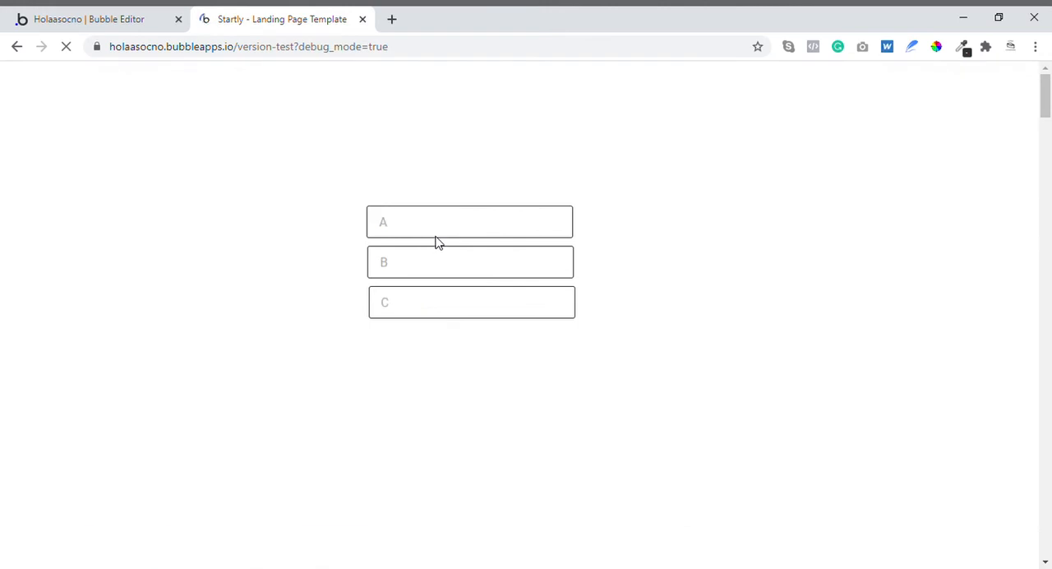
{"action": "left_click", "coordinate": [442, 237]}
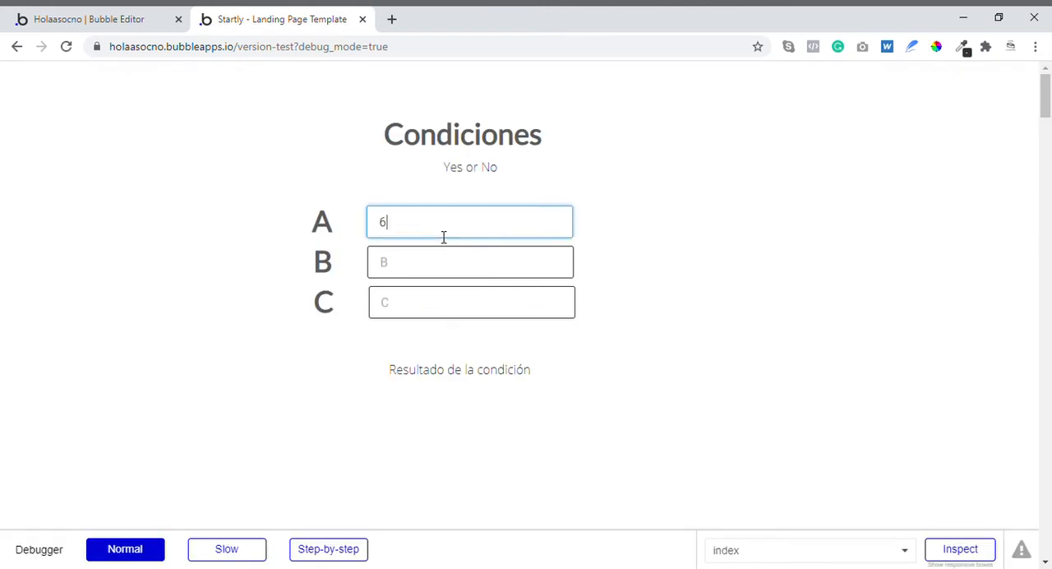
{"action": "left_click", "coordinate": [436, 255]}
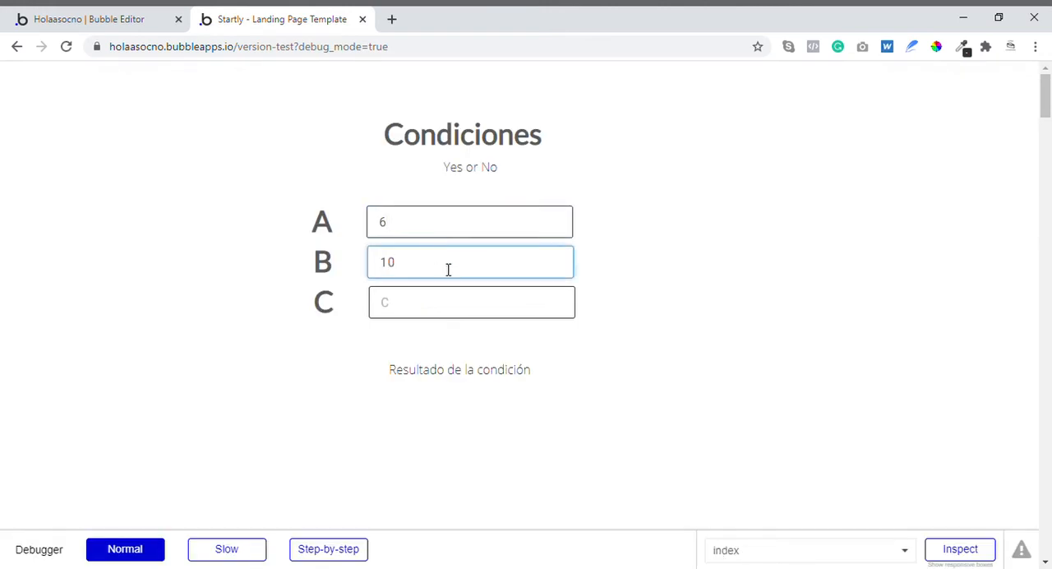
{"action": "left_click", "coordinate": [443, 308]}
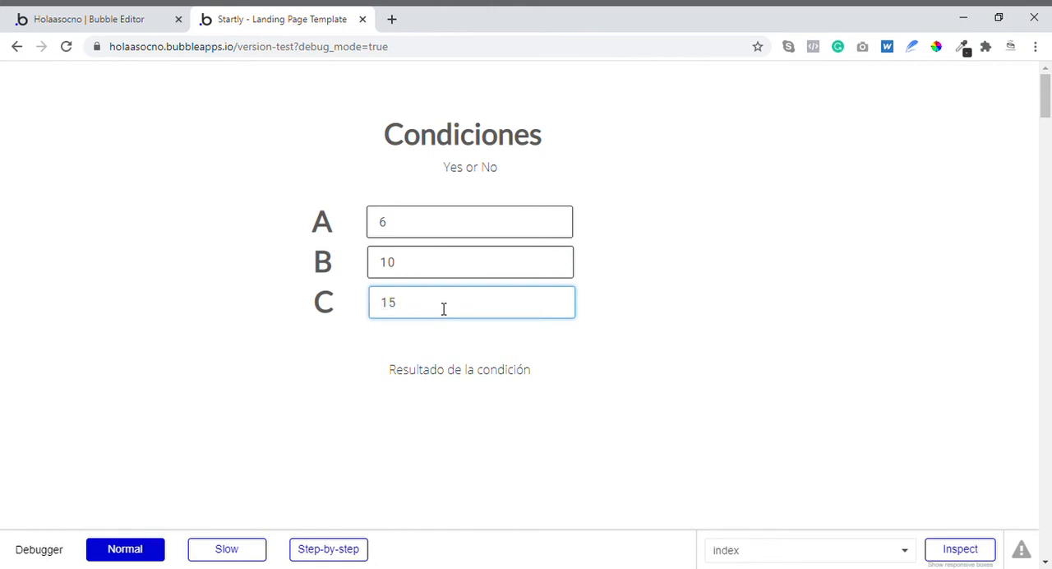
{"action": "left_click", "coordinate": [451, 368]}
{"action": "left_click", "coordinate": [640, 363]}
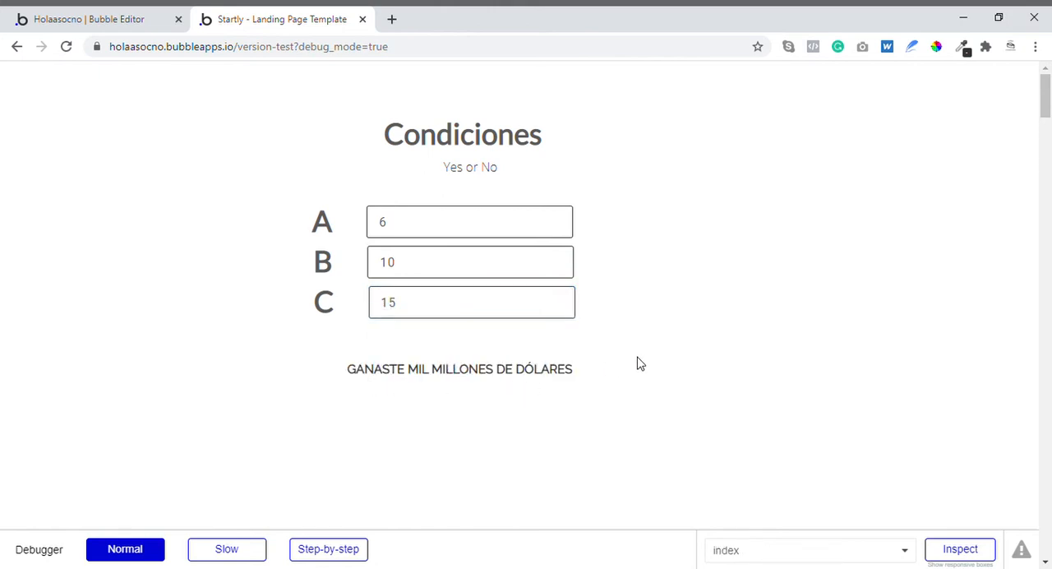
- Test non-matching values by changing input B to 11 and input C to 13
{"action": "left_click", "coordinate": [413, 272]}
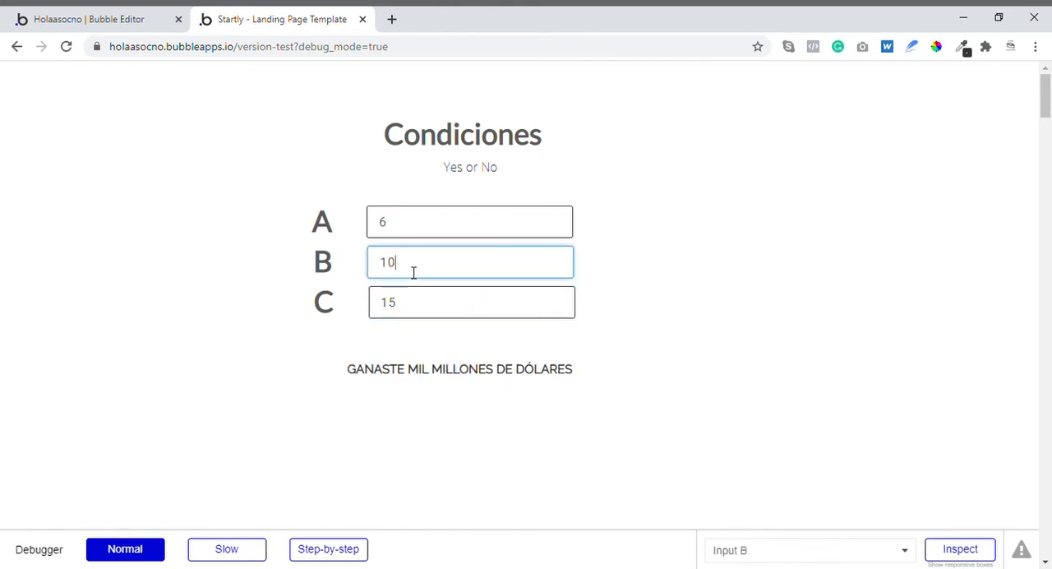
{"action": "key", "text": "BackSpace"}
{"action": "type", "text": "1"}
{"action": "left_click", "coordinate": [430, 298]}
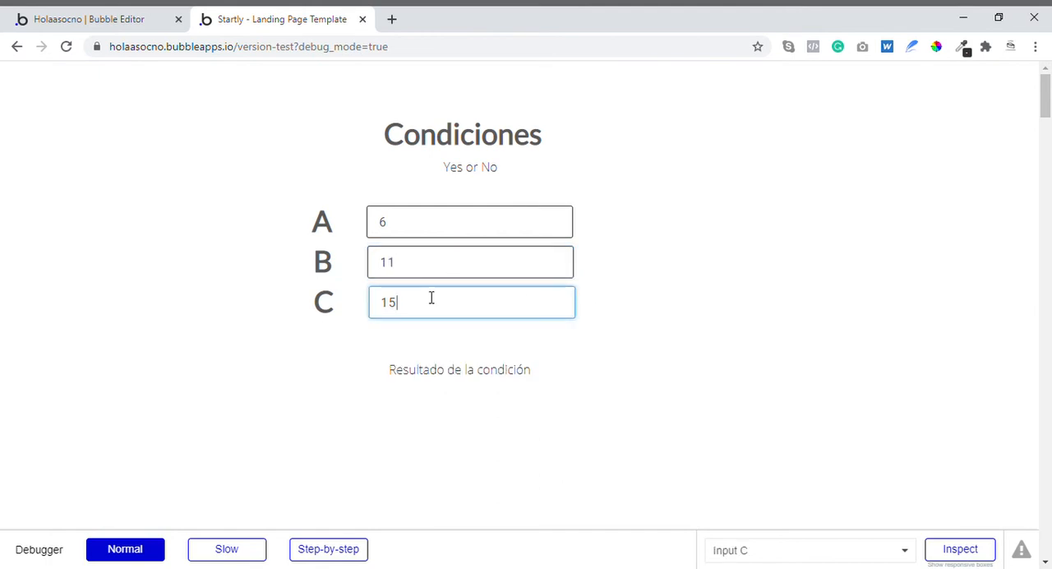
{"action": "left_click_drag", "start_coordinate": [430, 298], "coordinate": [395, 303]}
{"action": "type", "text": "3"}
- Restore the matching combination by setting input B to 10 and input C to 15
{"action": "left_click", "coordinate": [504, 276]}
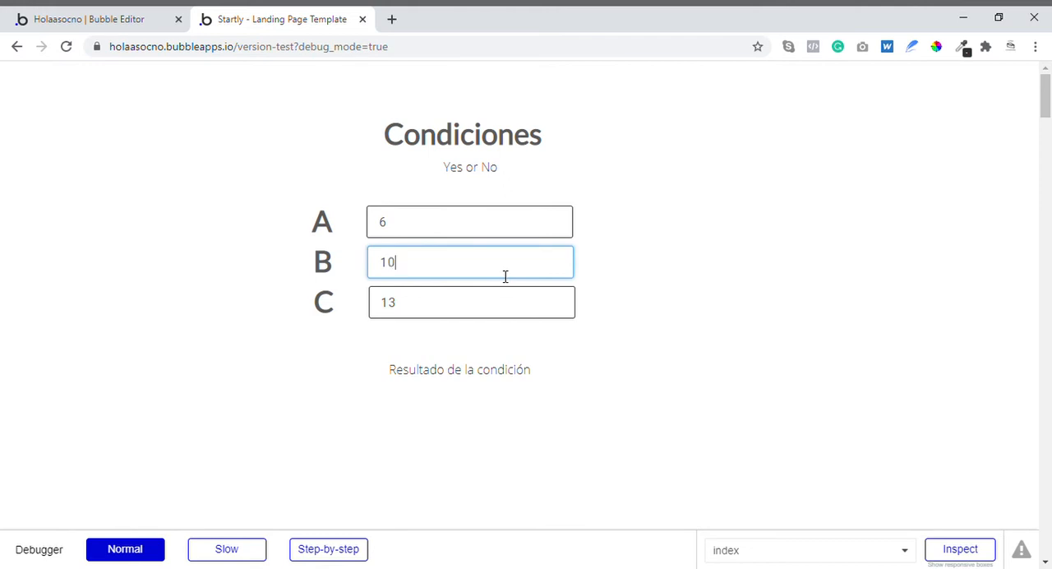
{"action": "left_click", "coordinate": [449, 296]}
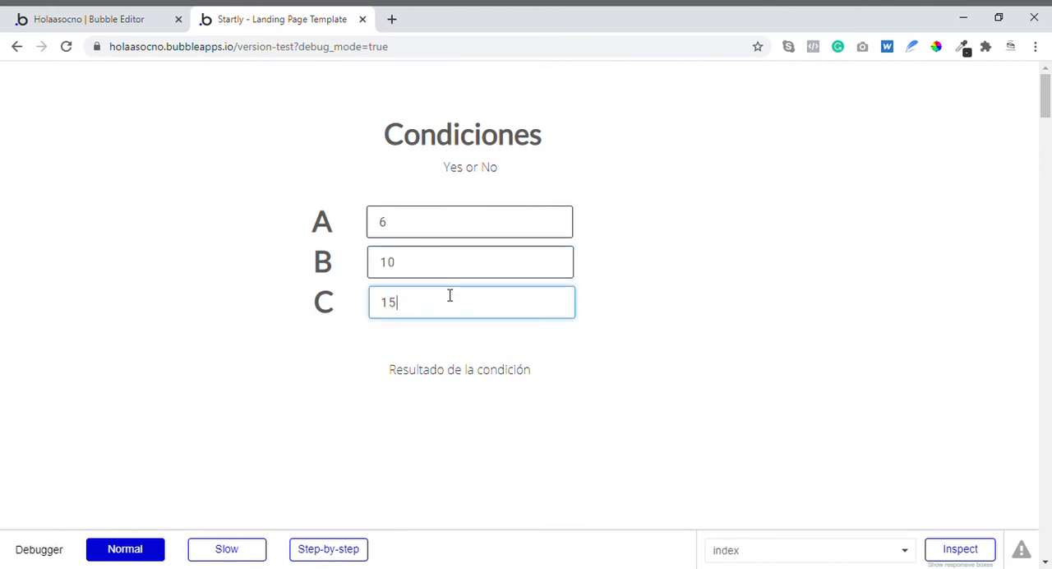
{"action": "left_click", "coordinate": [608, 293]}
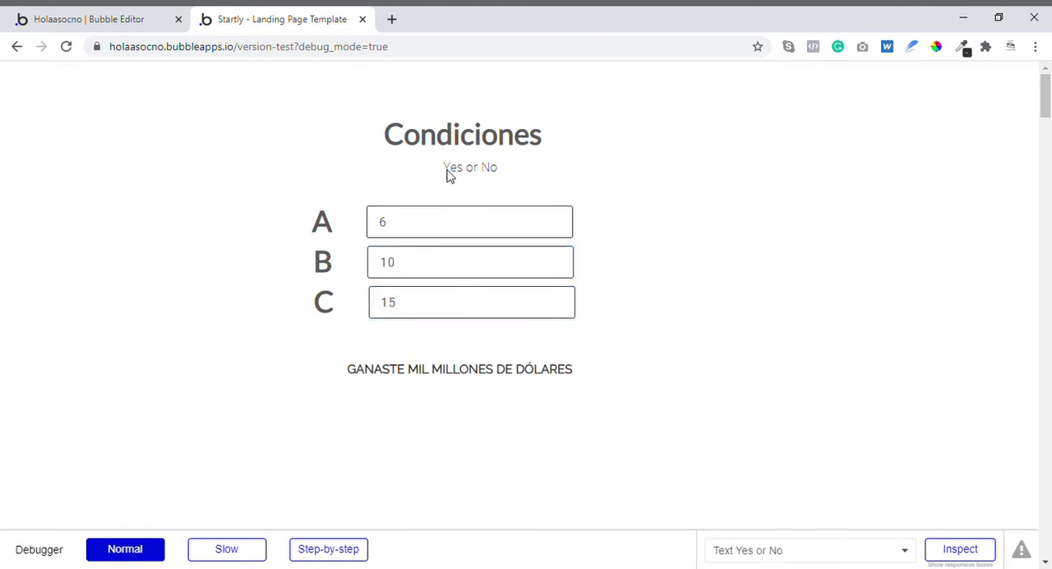
- Return to the Bubble editor and remove the Input B and Input C comparisons from the result text's condition
{"action": "left_click", "coordinate": [136, 24]}
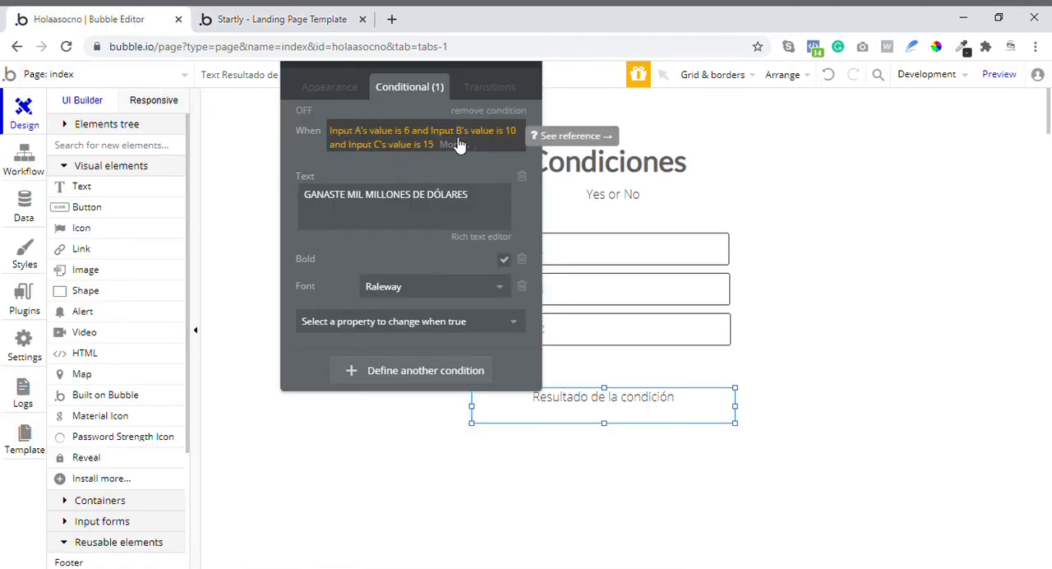
{"action": "left_click", "coordinate": [423, 132]}
{"action": "left_click", "coordinate": [426, 149]}
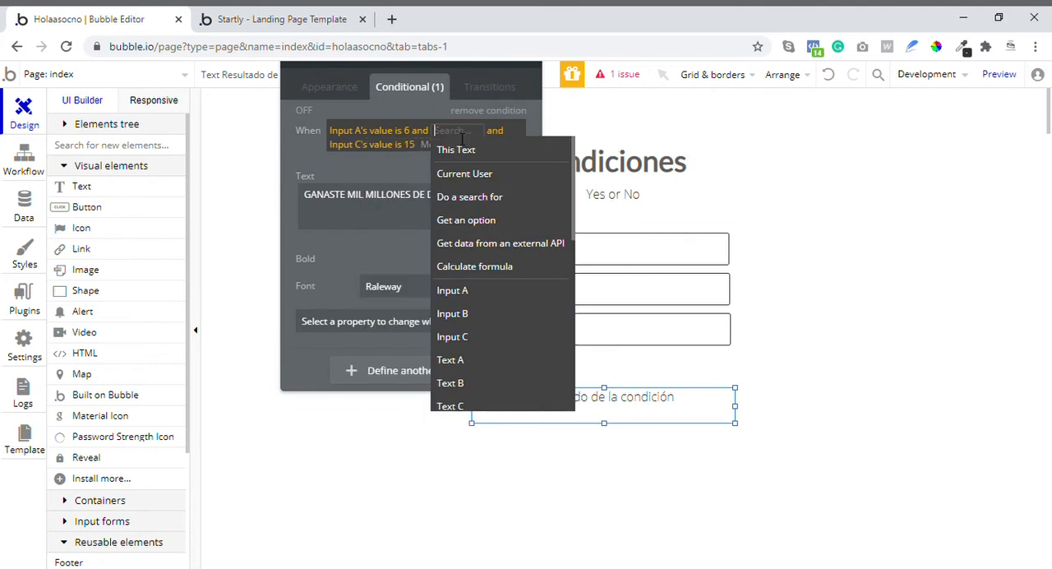
{"action": "left_click", "coordinate": [408, 150]}
{"action": "key", "text": "BackSpace"}
{"action": "key", "text": "BackSpace"}
{"action": "key", "text": "BackSpace"}
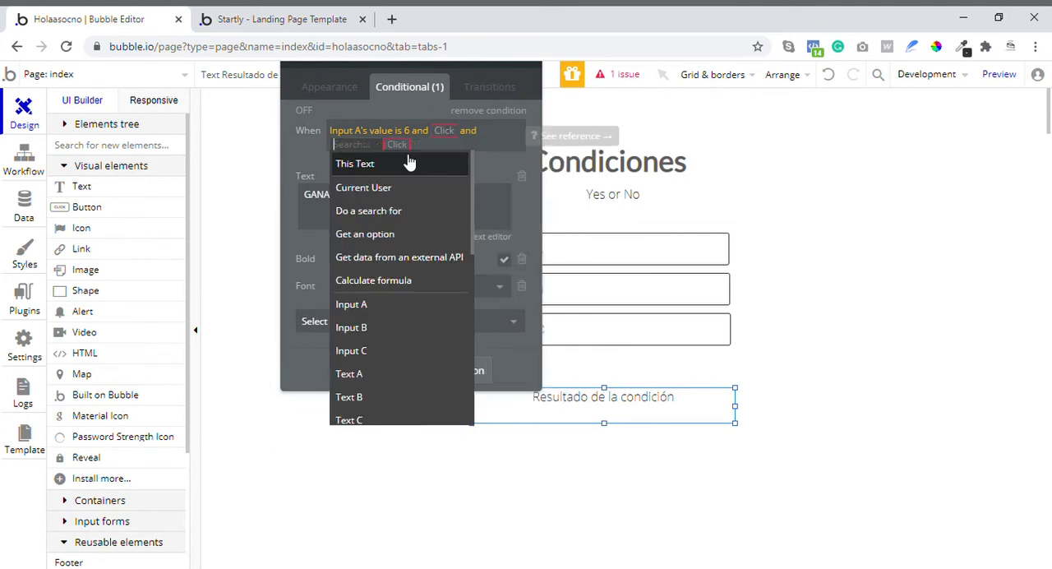
{"action": "left_click", "coordinate": [394, 169]}
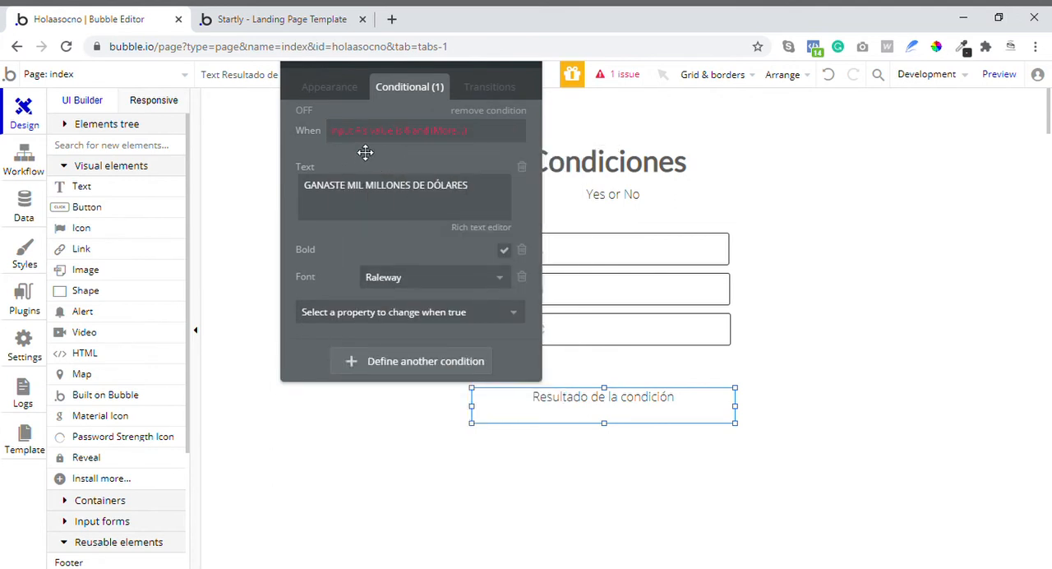
- Replace the leftover "and" in the condition with "or Input A's value is 15"
{"action": "left_click", "coordinate": [429, 137]}
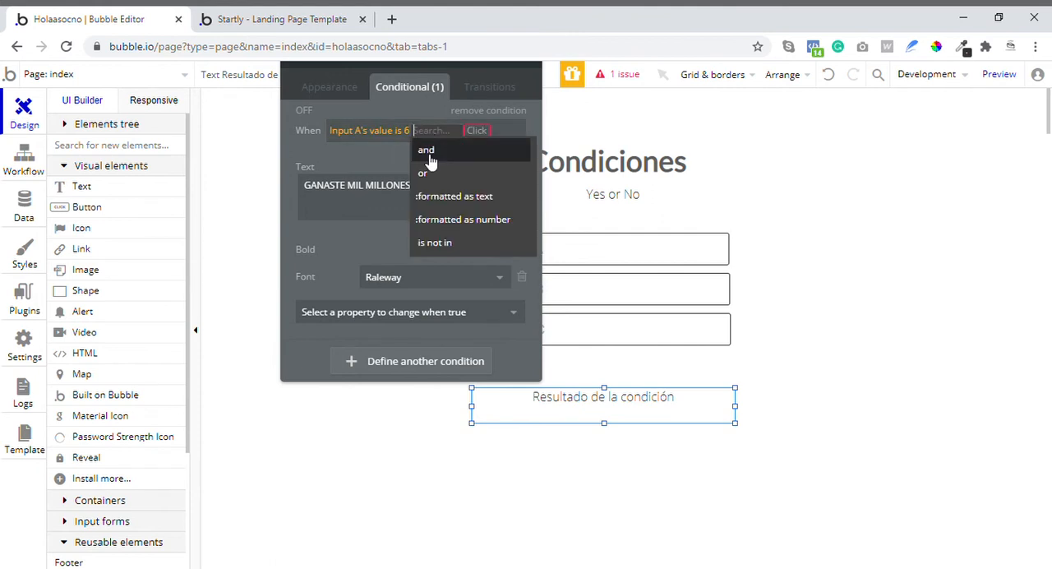
{"action": "left_click", "coordinate": [430, 170]}
{"action": "left_click", "coordinate": [469, 292]}
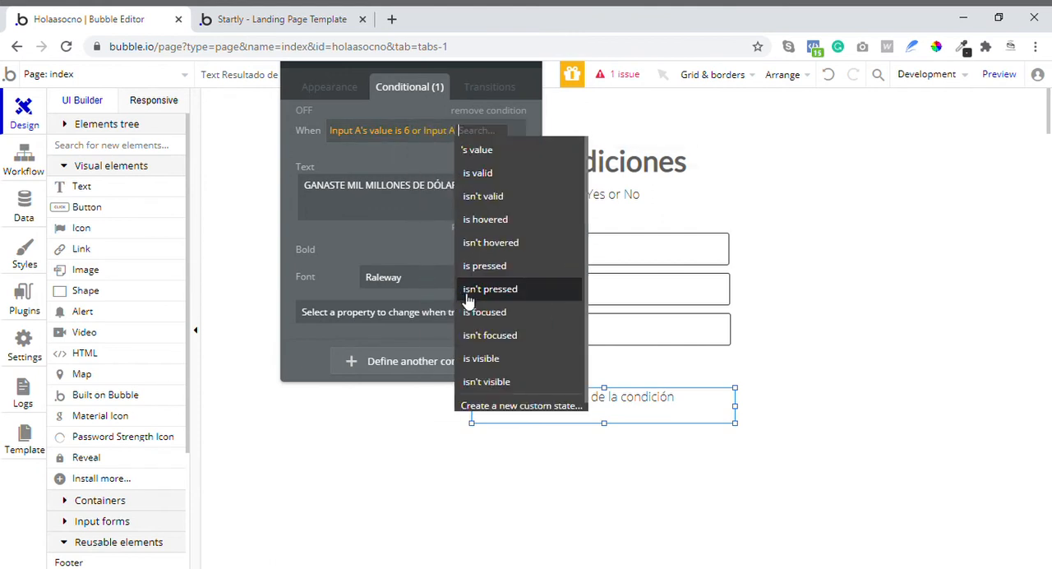
{"action": "left_click", "coordinate": [475, 149]}
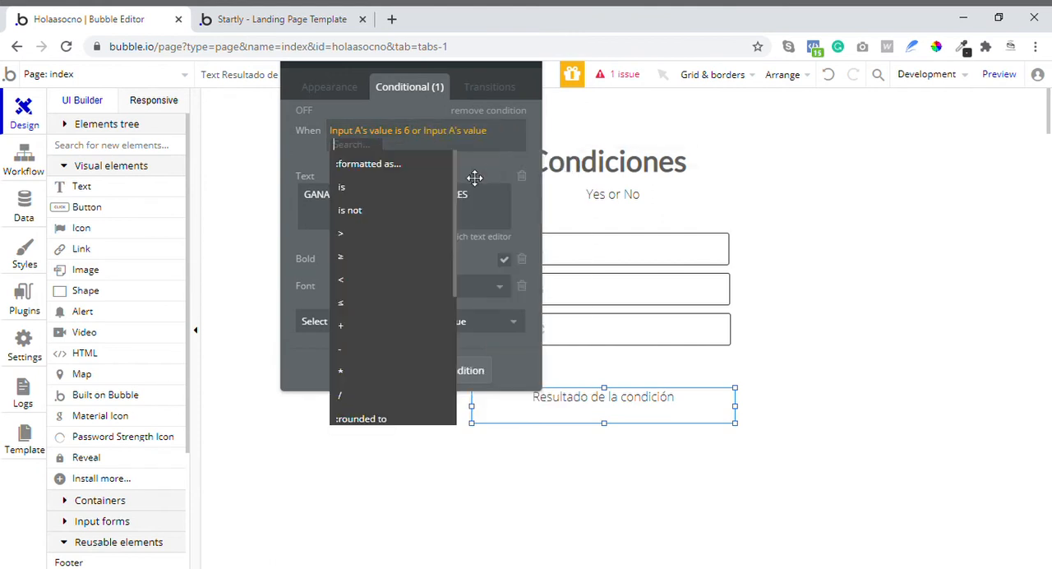
{"action": "left_click", "coordinate": [413, 193]}
{"action": "type", "text": "15"}
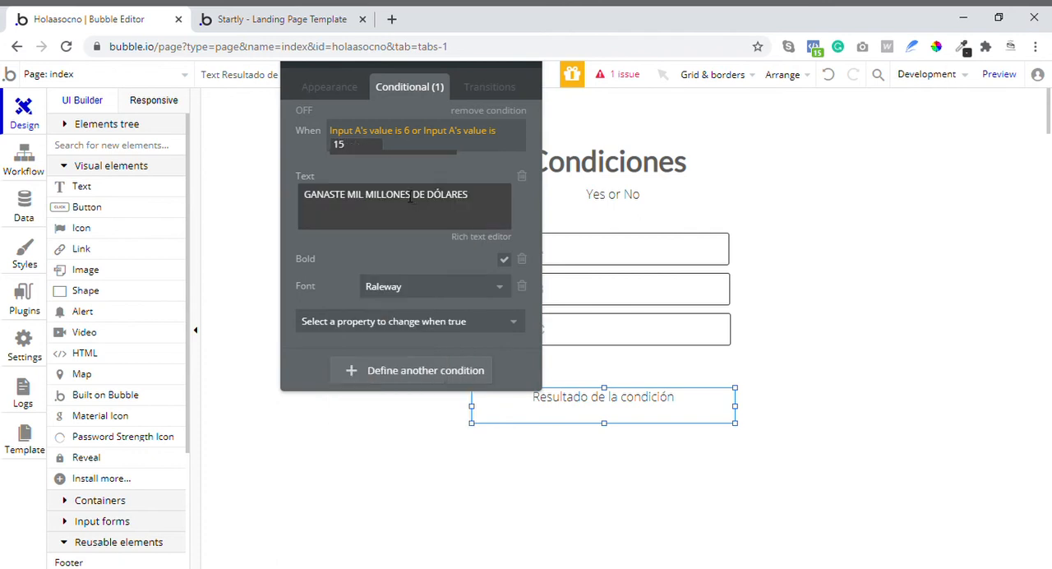
{"action": "left_click", "coordinate": [392, 151]}
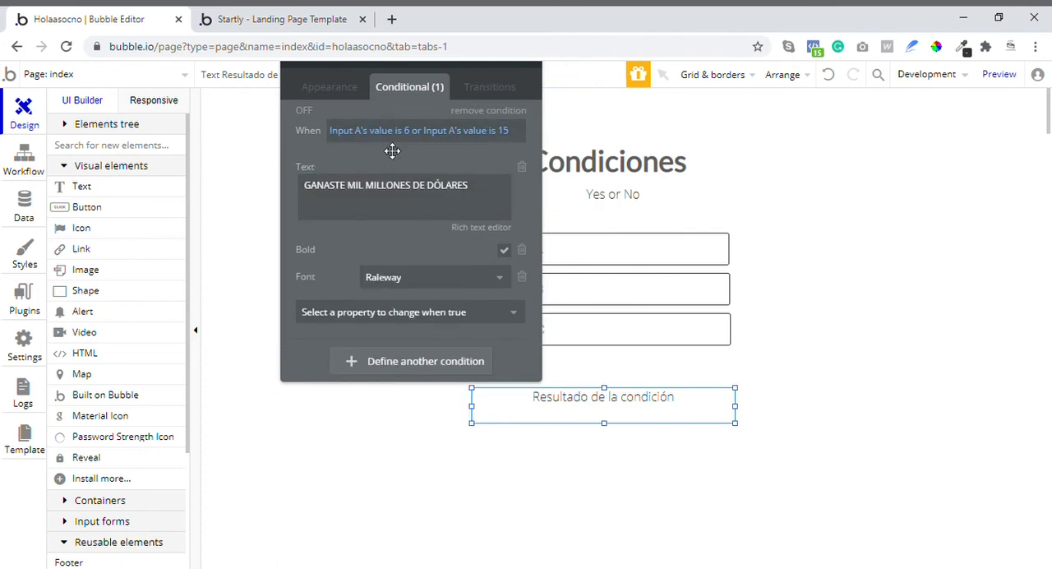
- Reload the preview page and test the "or" condition with input A set to 6
{"action": "left_click", "coordinate": [258, 9]}
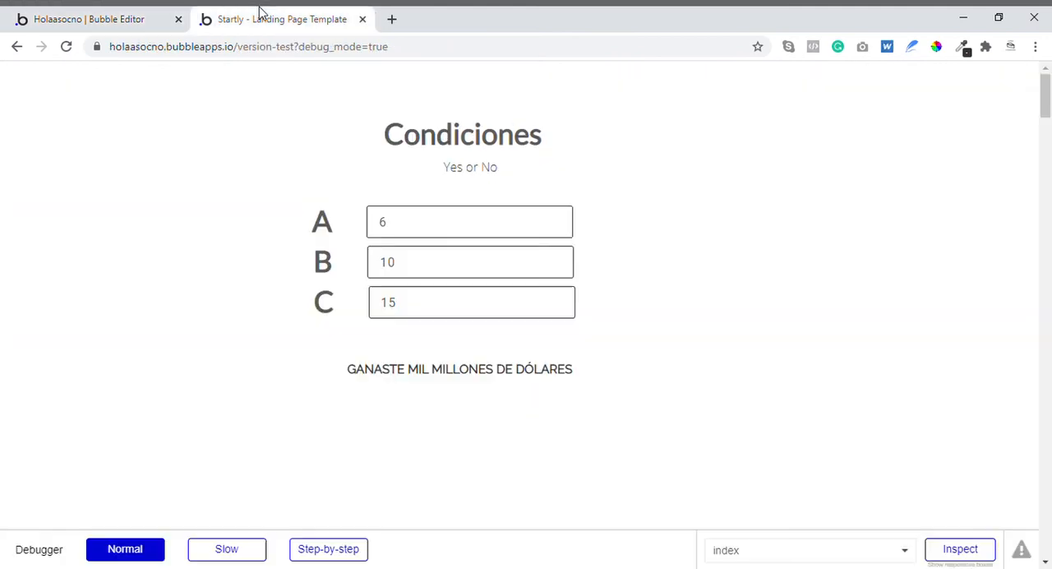
{"action": "left_click", "coordinate": [65, 46]}
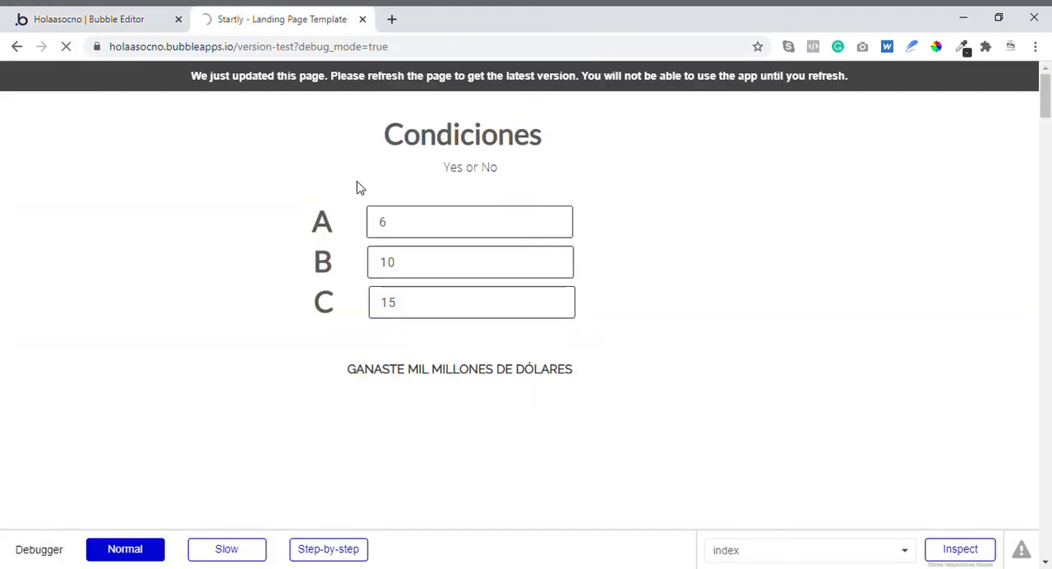
{"action": "left_click", "coordinate": [443, 227]}
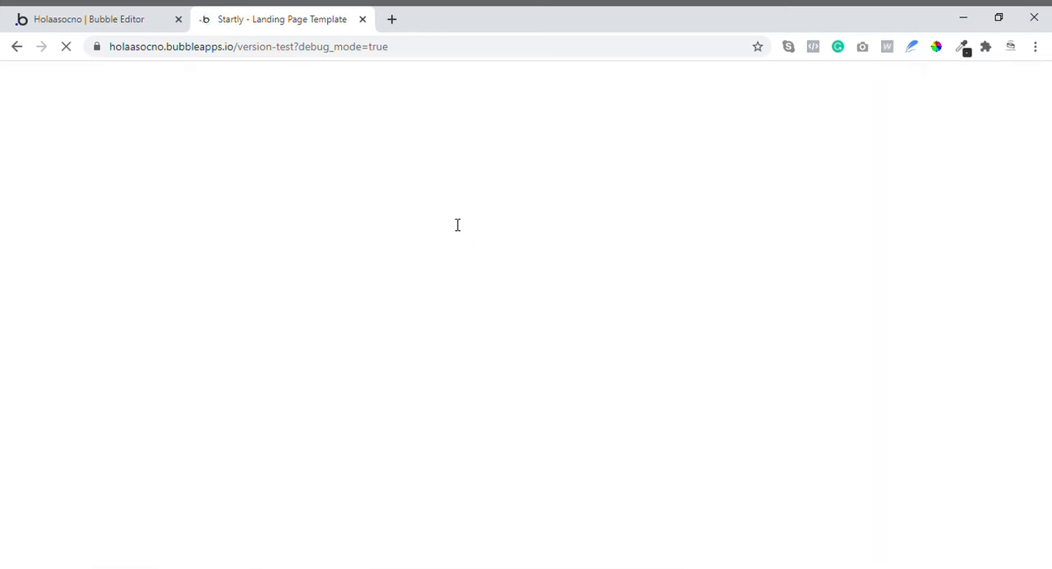
{"action": "left_click", "coordinate": [456, 236]}
{"action": "type", "text": "6"}
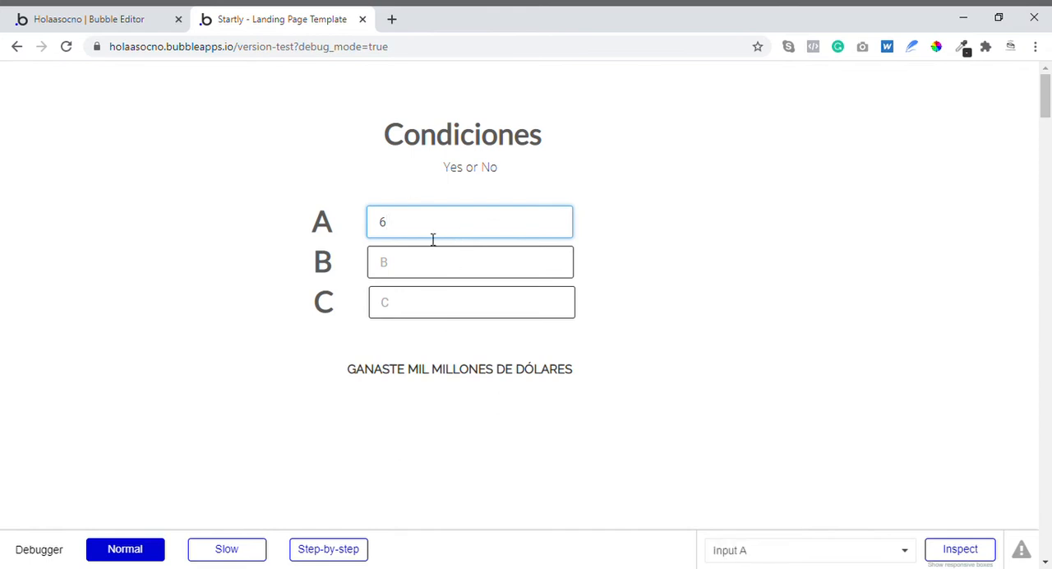
- Test the condition's other alternative by setting input A to 15
{"action": "key", "text": "BackSpace"}
{"action": "type", "text": "12"}
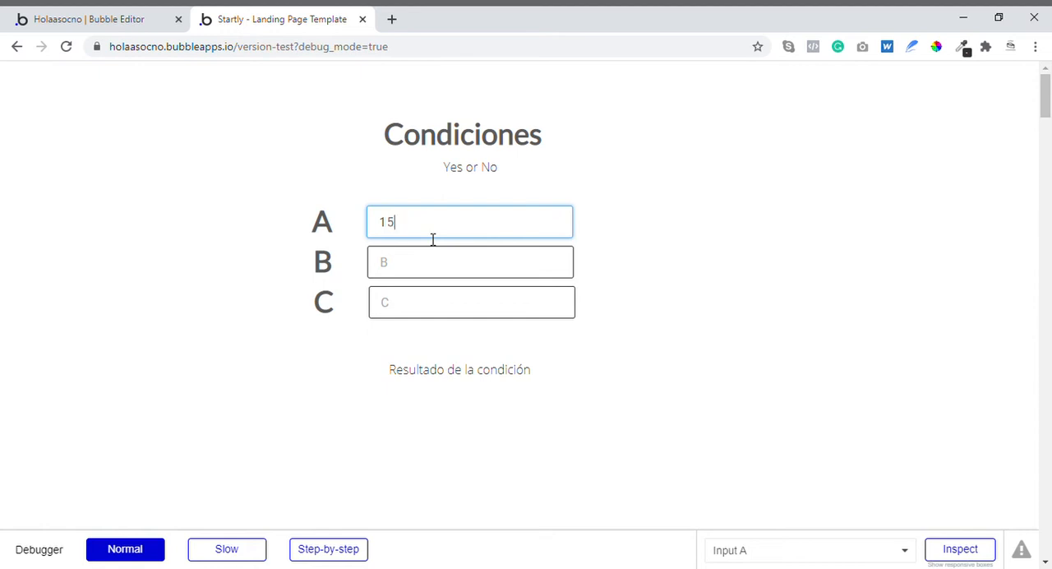
{"action": "left_click", "coordinate": [444, 265]}
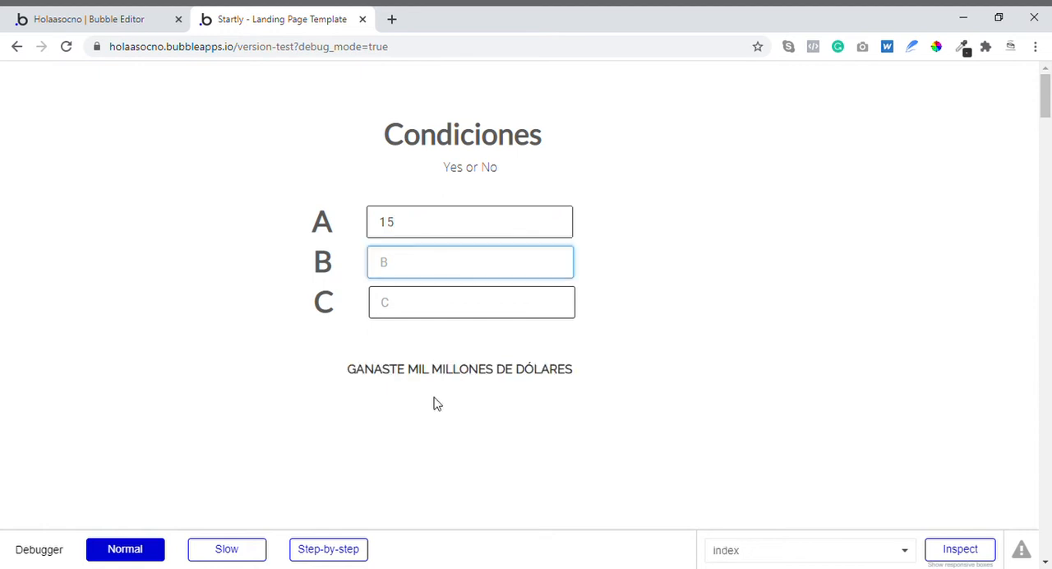
- Return to the Bubble editor and reduce the result text's condition to "Input A's value + 6", removing the "or" comparison
{"action": "left_click", "coordinate": [136, 17]}
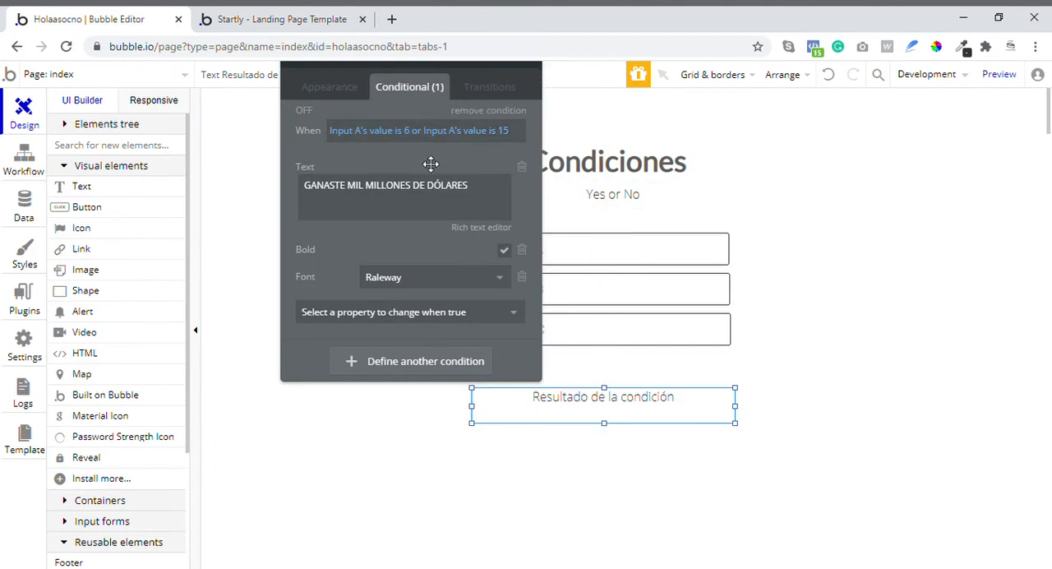
{"action": "left_click_drag", "start_coordinate": [429, 161], "coordinate": [321, 193]}
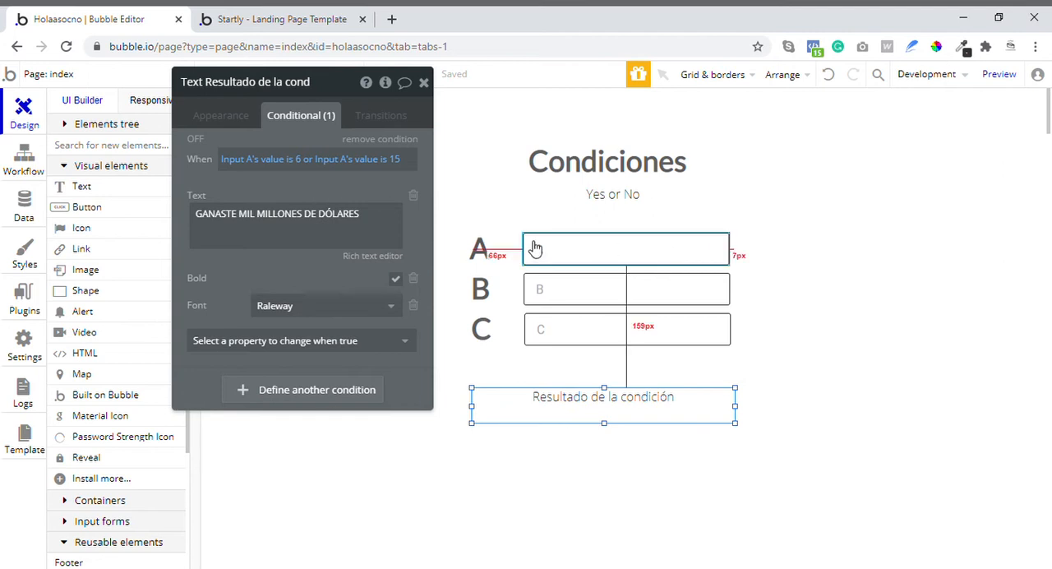
{"action": "left_click", "coordinate": [309, 161]}
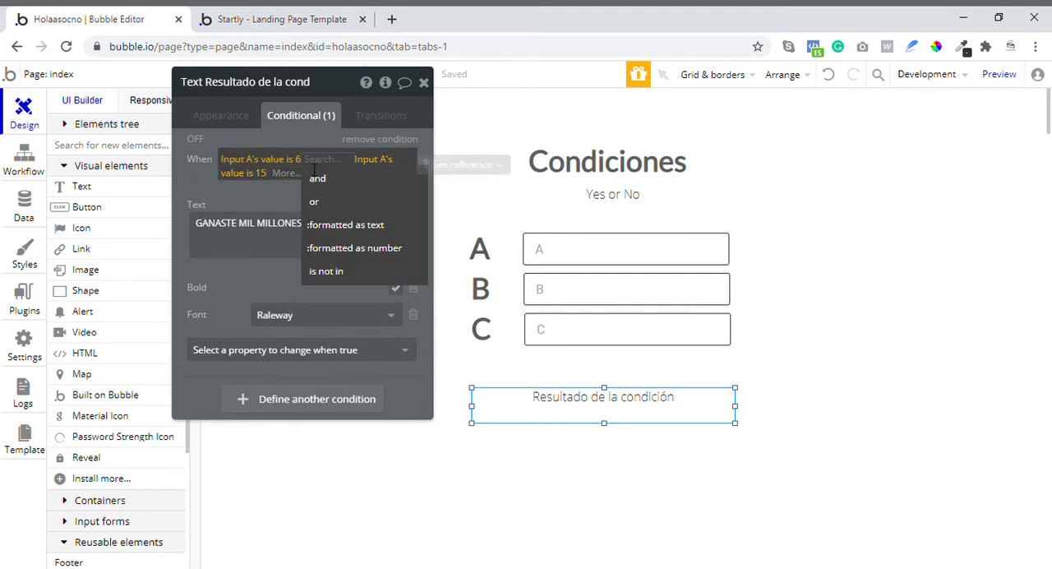
{"action": "key", "text": "BackSpace"}
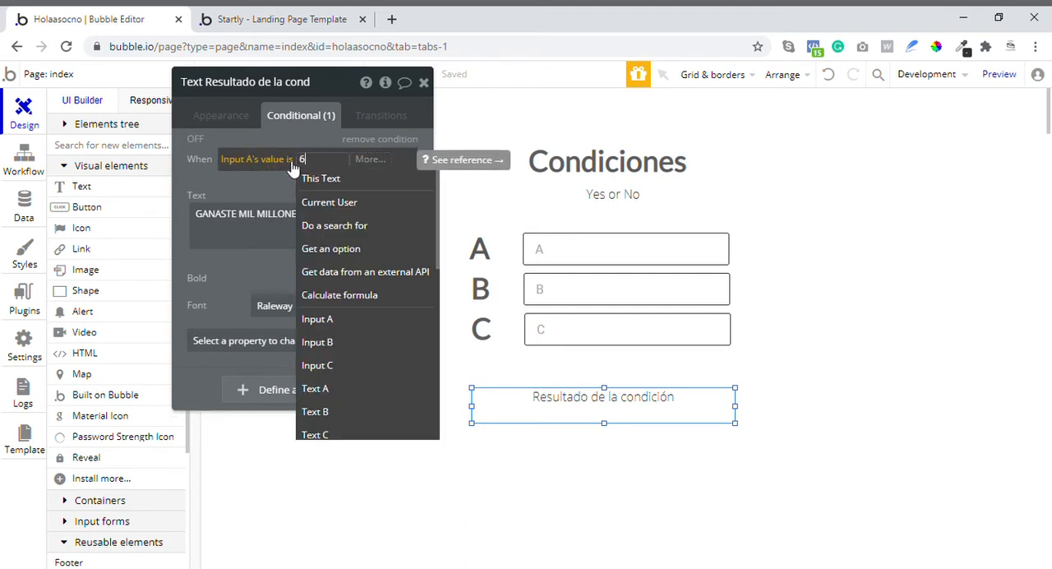
{"action": "left_click", "coordinate": [289, 159]}
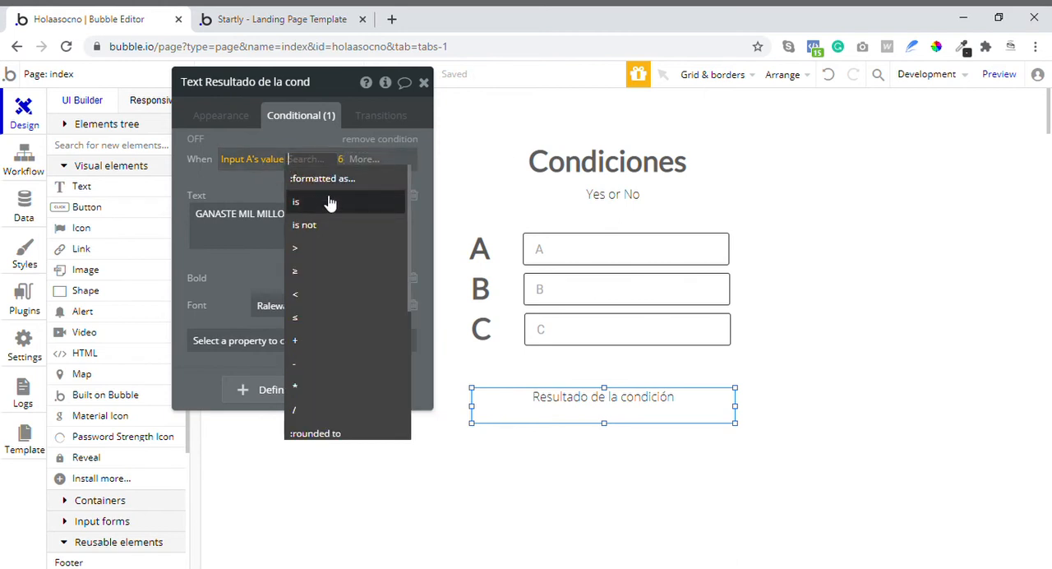
{"action": "left_click", "coordinate": [354, 341]}
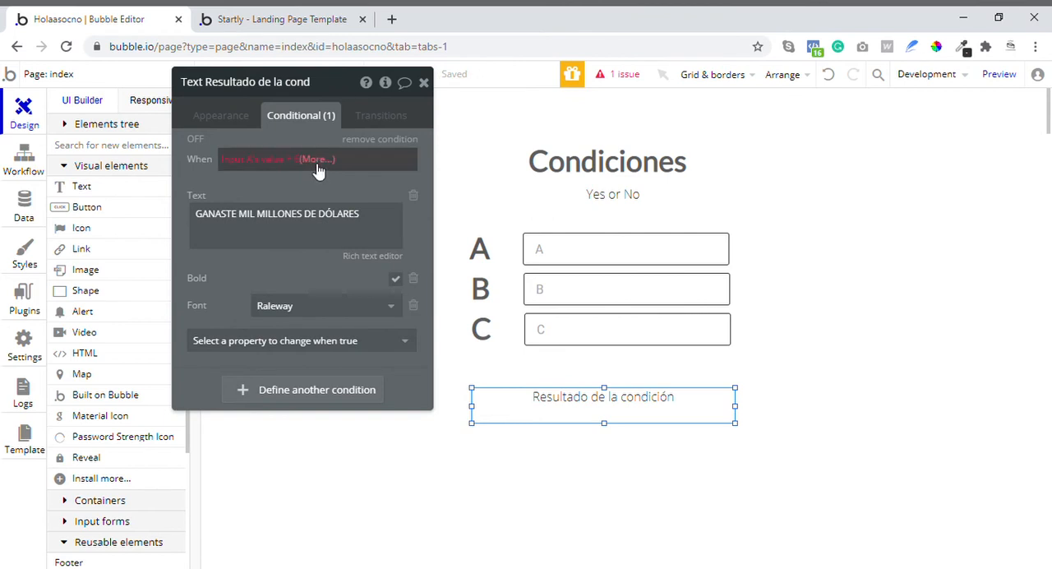
- Complete the condition by comparing the sum with "≥ 15"
{"action": "left_click", "coordinate": [317, 161]}
{"action": "left_click", "coordinate": [345, 202]}
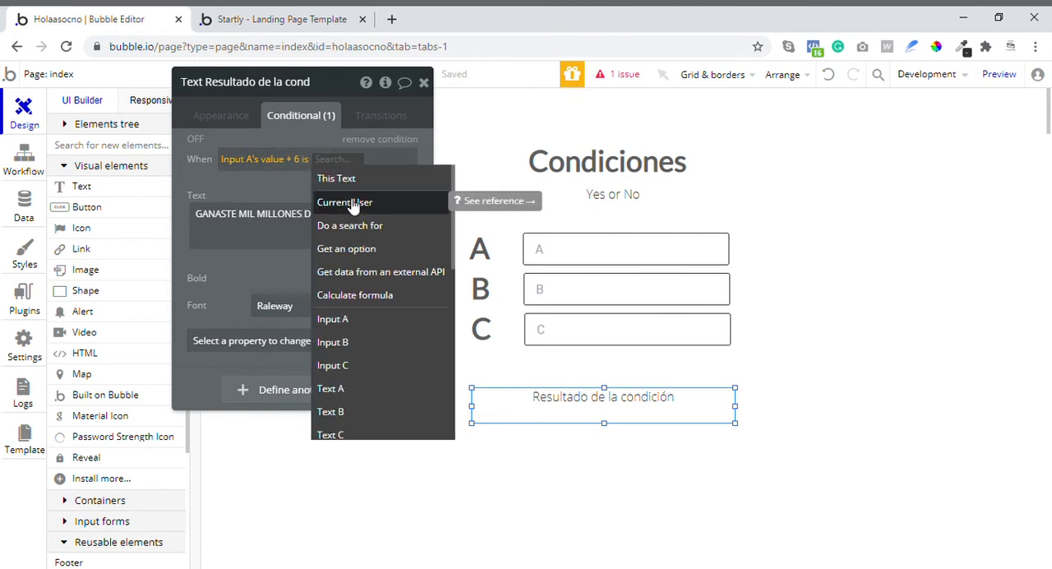
{"action": "left_click", "coordinate": [307, 163]}
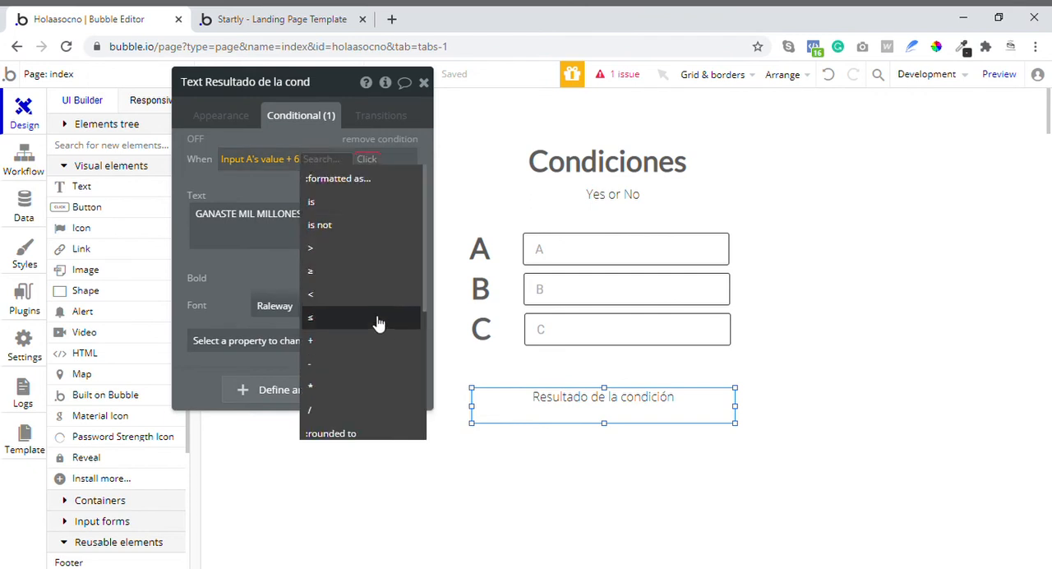
{"action": "left_click", "coordinate": [355, 271]}
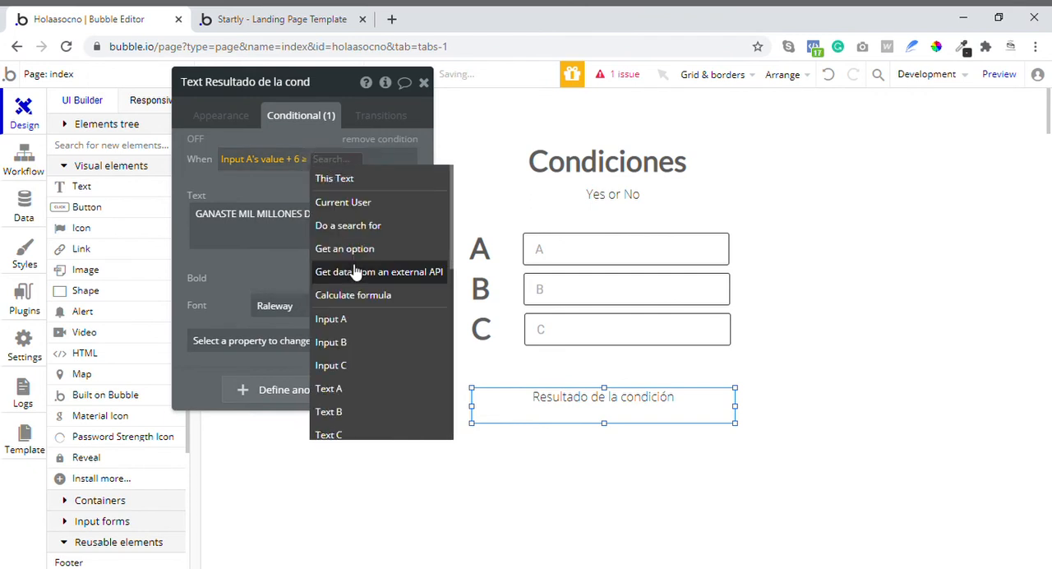
{"action": "type", "text": "15"}
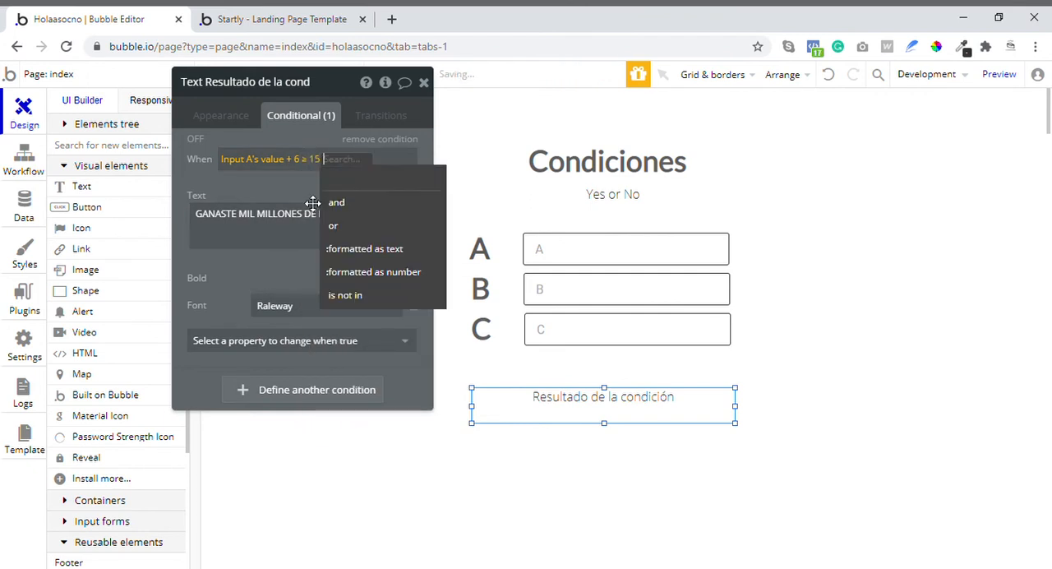
{"action": "left_click", "coordinate": [302, 204]}
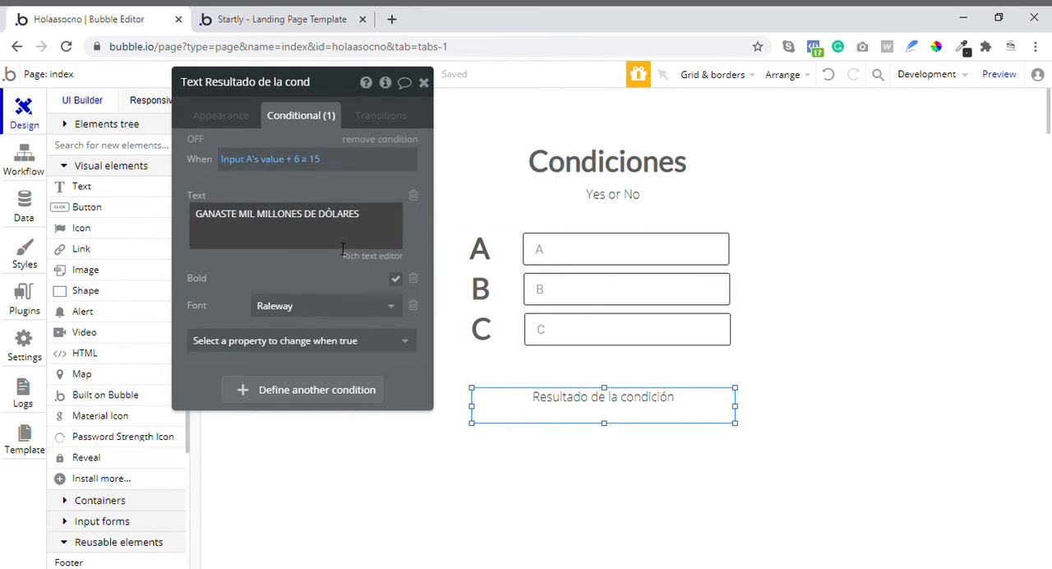
- Reload the preview page and test the sum condition with input A set to 3
{"action": "left_click", "coordinate": [301, 19]}
{"action": "left_click", "coordinate": [66, 47]}
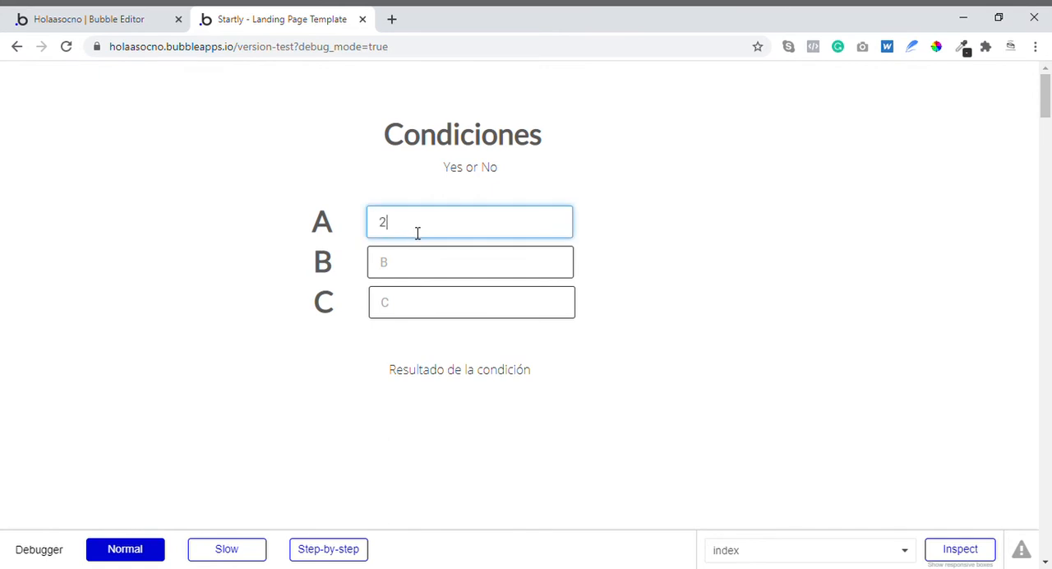
{"action": "left_click", "coordinate": [489, 260]}
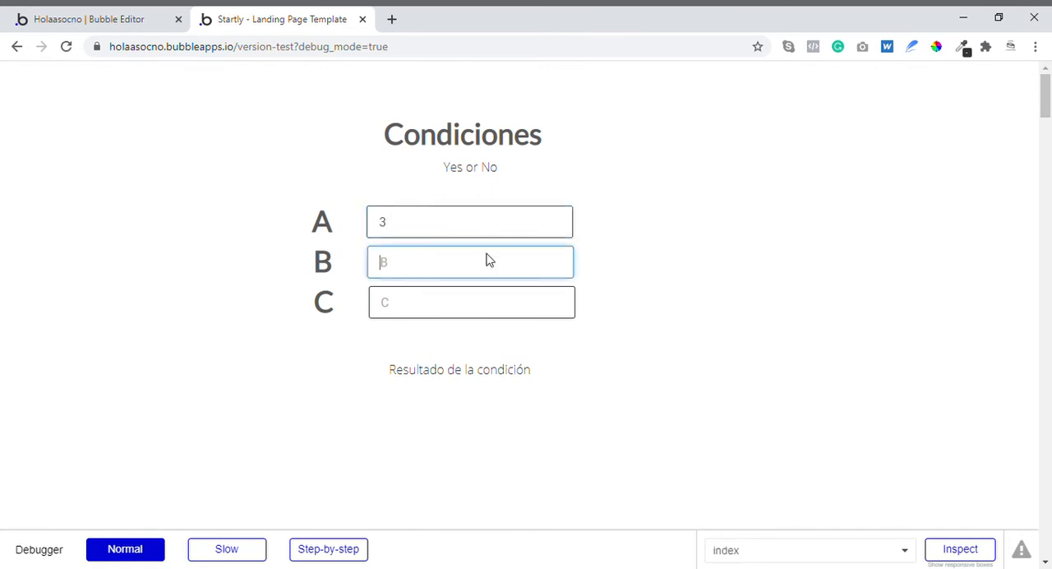
{"action": "double_click", "coordinate": [452, 235]}
{"action": "key", "text": "BackSpace"}
{"action": "left_click", "coordinate": [673, 237]}
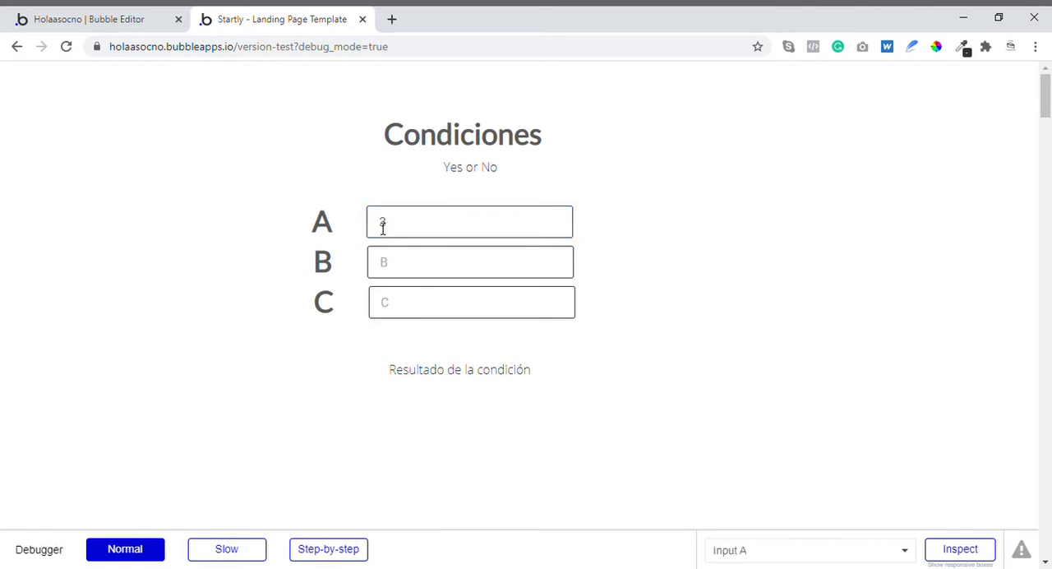
- Test the sum condition with input A set to 12 and with 17
{"action": "left_click_drag", "start_coordinate": [411, 226], "coordinate": [304, 224]}
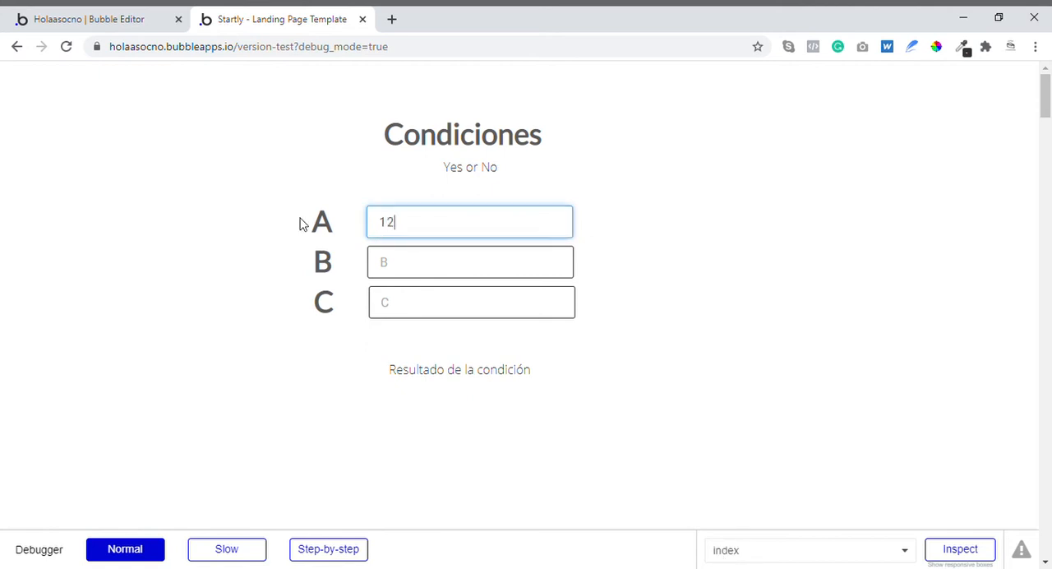
{"action": "key", "text": "Tab"}
{"action": "left_click_drag", "start_coordinate": [479, 230], "coordinate": [279, 226]}
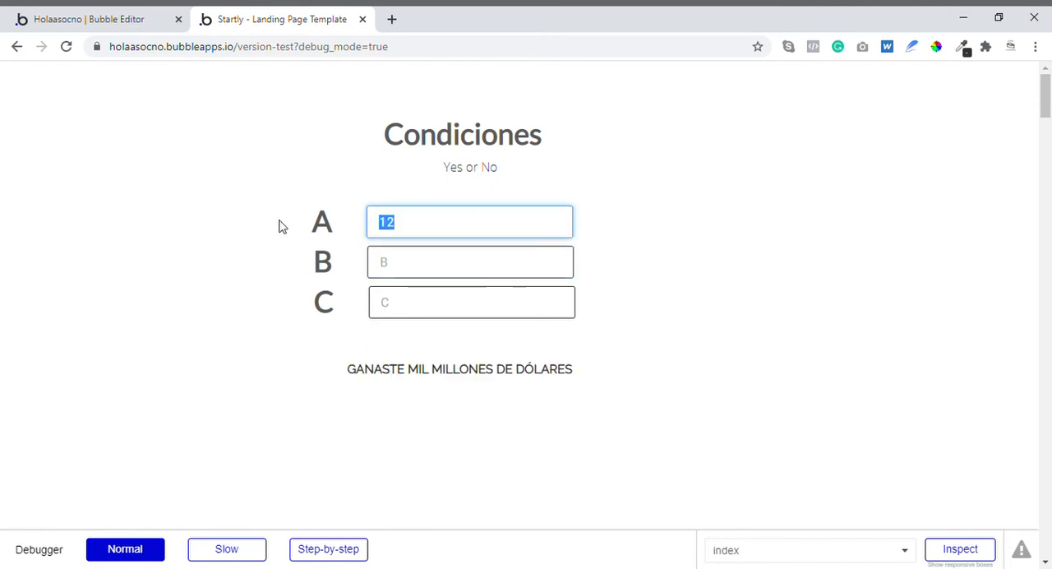
{"action": "type", "text": "1"}
{"action": "key", "text": "Tab"}
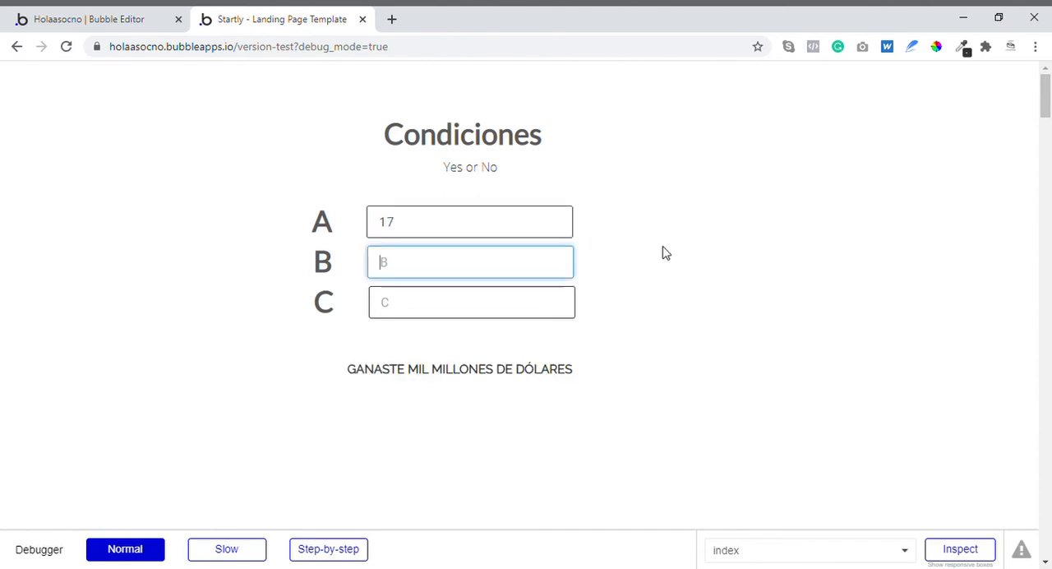
- Return to the Bubble editor and review the operators available after Input A's value in the condition
{"action": "left_click", "coordinate": [152, 19]}
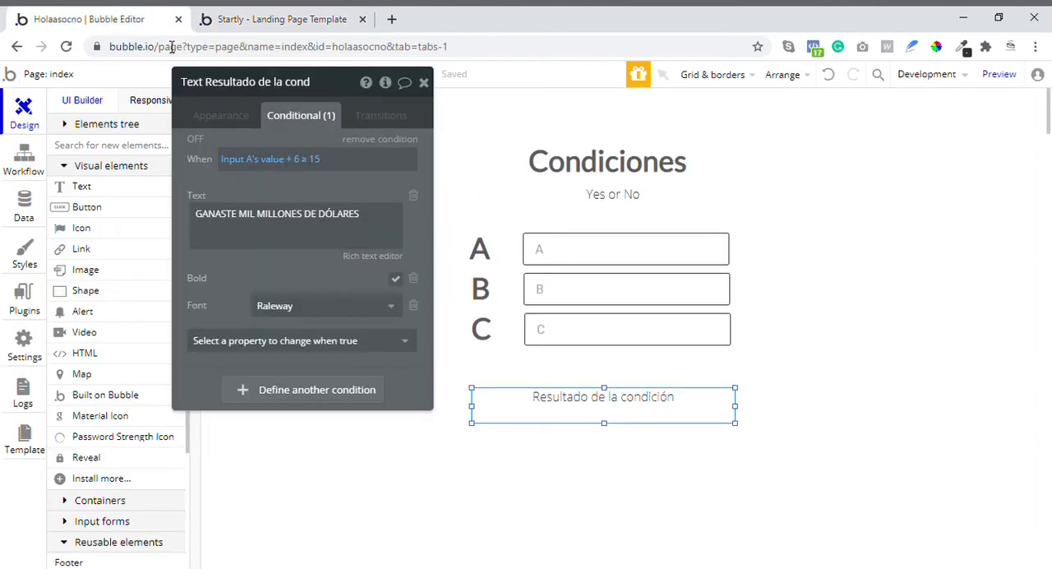
{"action": "left_click", "coordinate": [290, 162]}
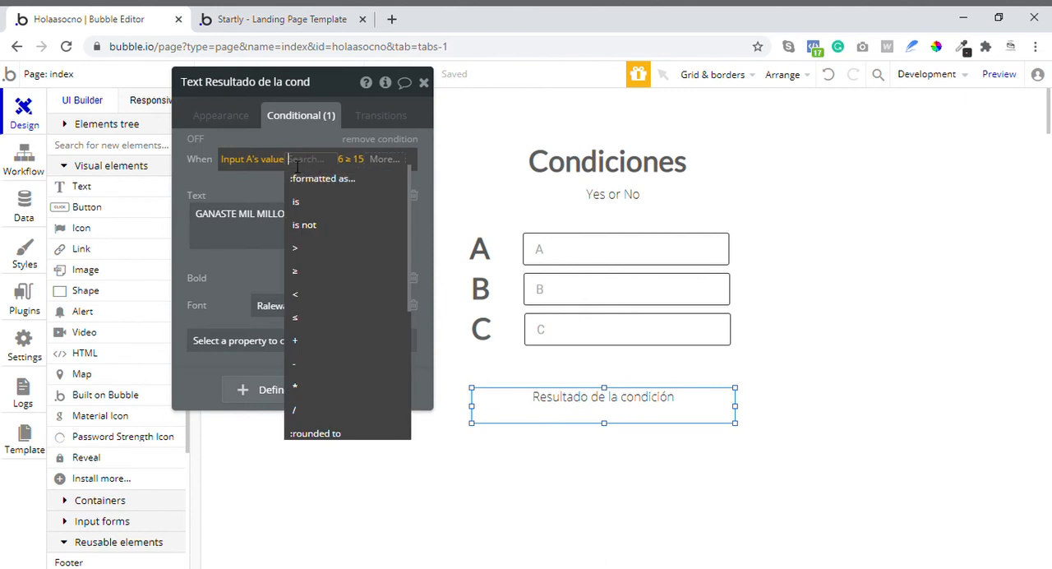
{"action": "scroll", "coordinate": [335, 353], "scroll_direction": "down", "scroll_amount": 5}
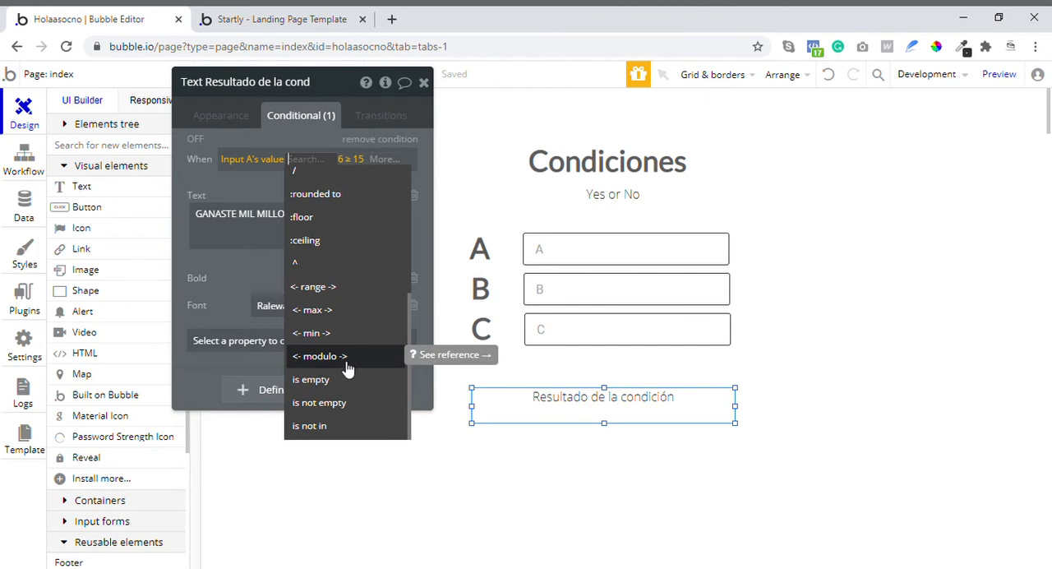
{"action": "left_click", "coordinate": [289, 172]}
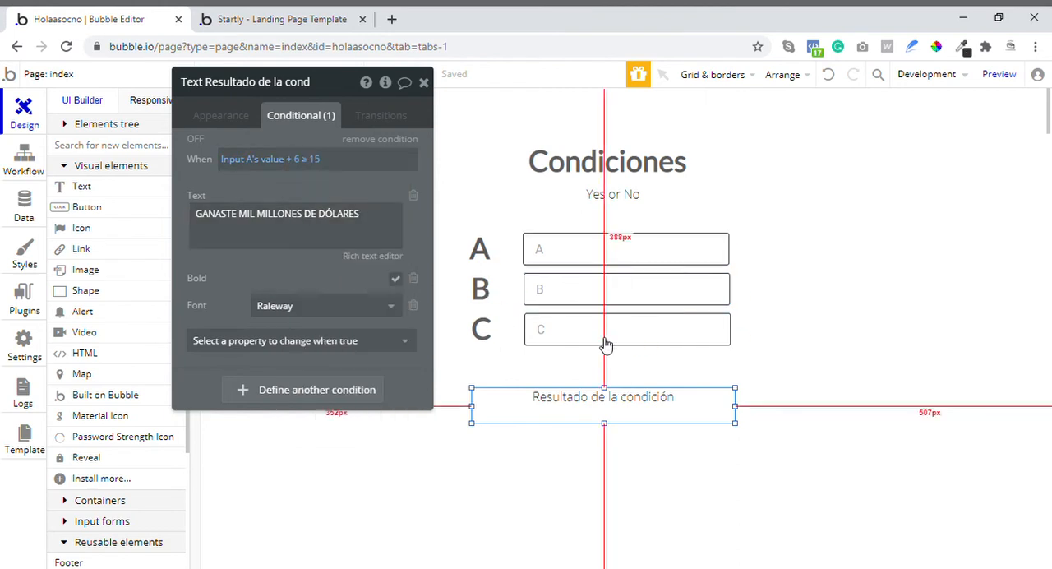
- Replace the 15 in the condition with a search for Users followed by ":count"
{"action": "left_click", "coordinate": [301, 161]}
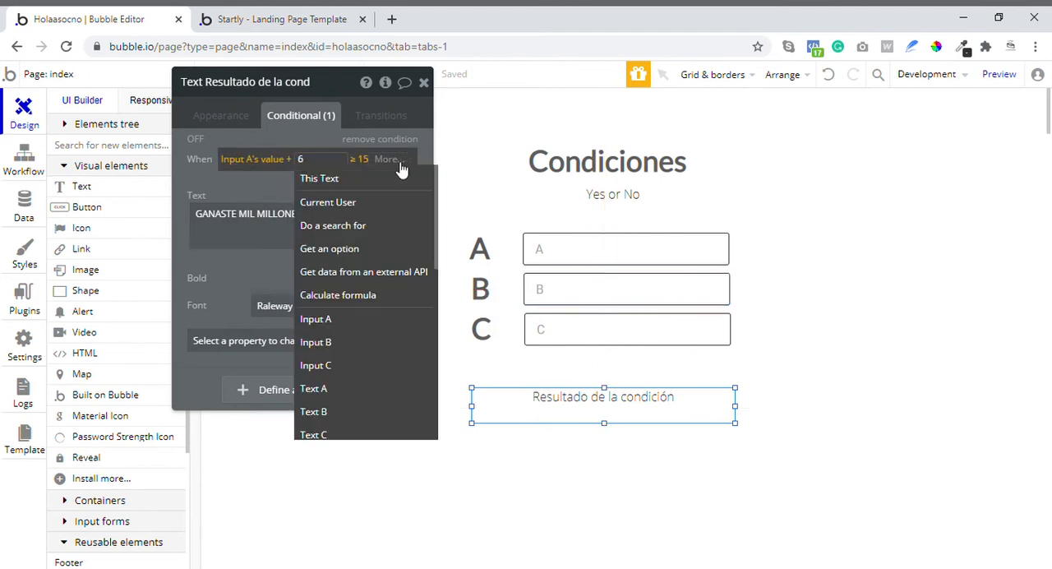
{"action": "left_click", "coordinate": [362, 161]}
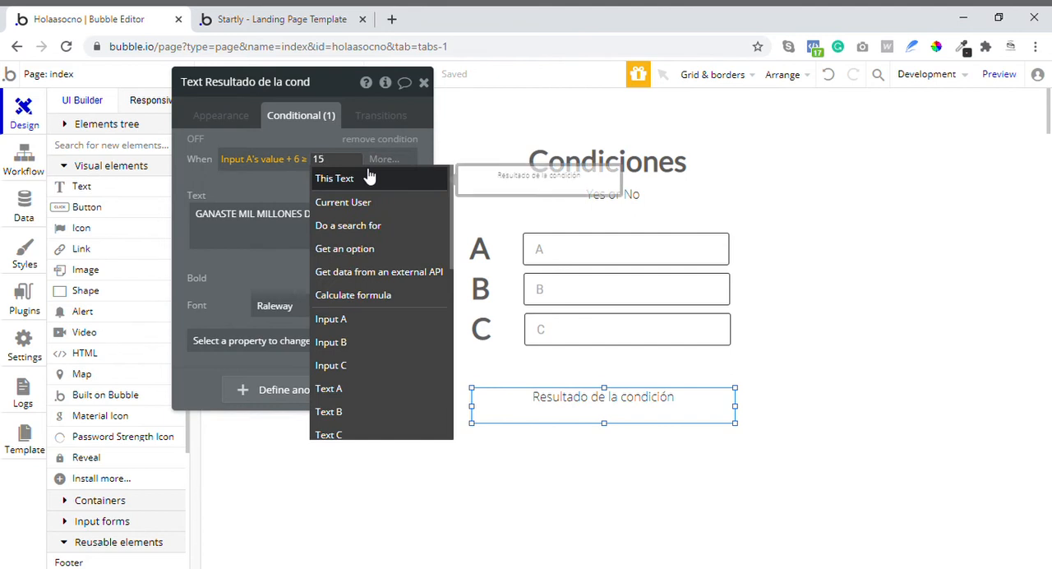
{"action": "key", "text": "Return"}
{"action": "key", "text": "BackSpace"}
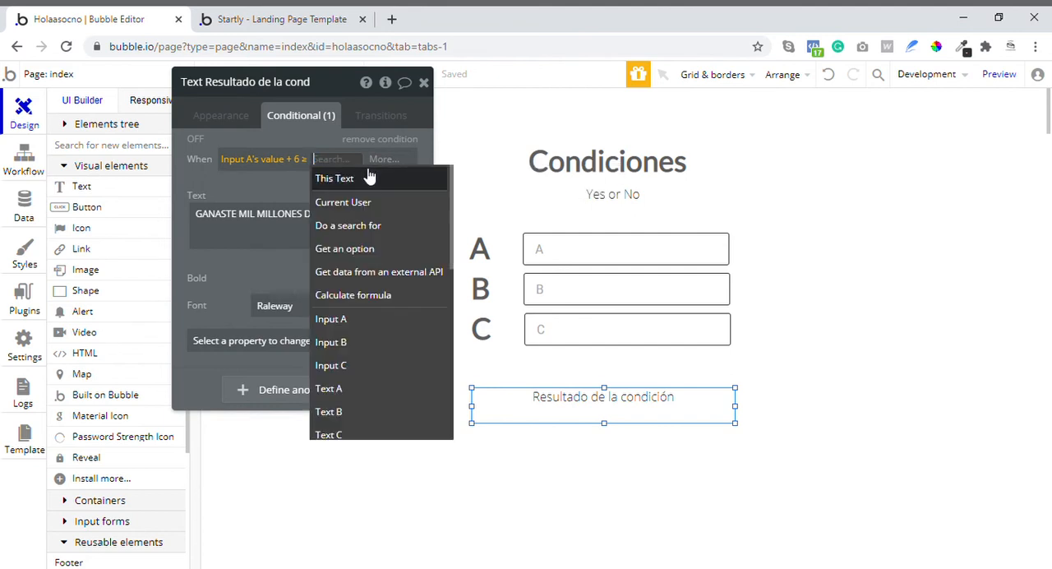
{"action": "left_click", "coordinate": [370, 226]}
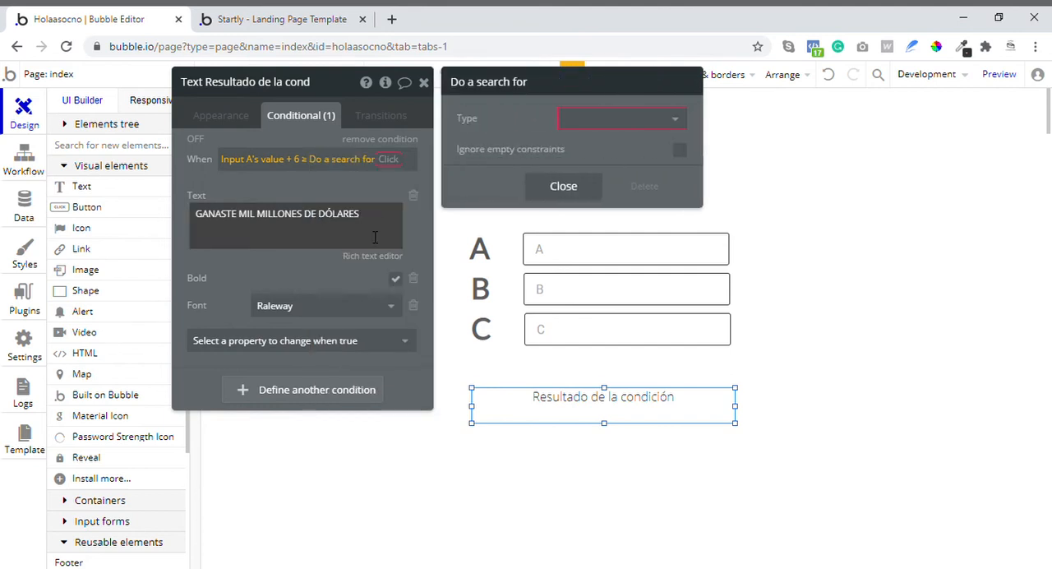
{"action": "left_click", "coordinate": [589, 118]}
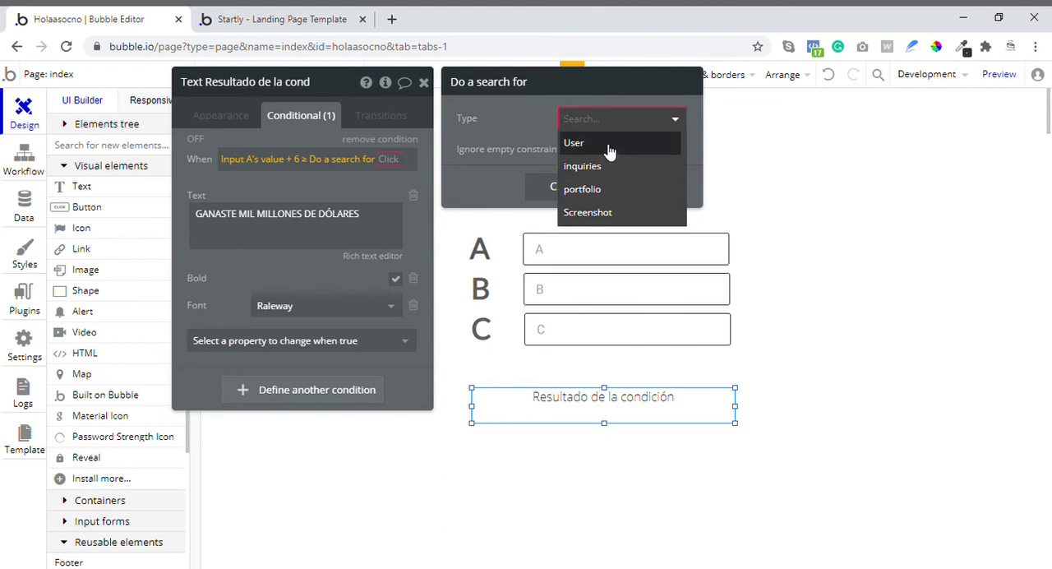
{"action": "left_click", "coordinate": [608, 146]}
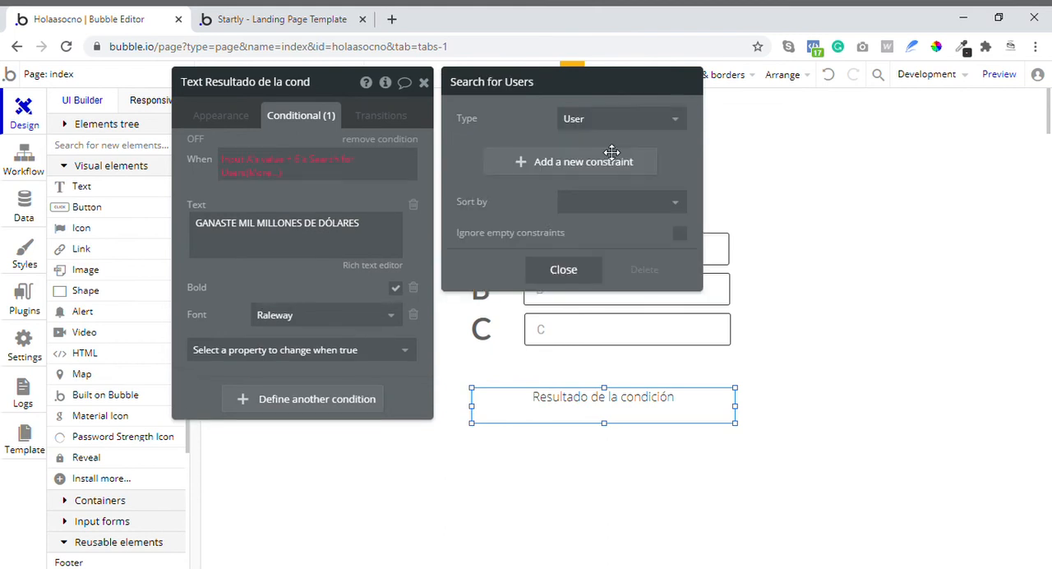
{"action": "left_click", "coordinate": [265, 173]}
{"action": "left_click", "coordinate": [266, 189]}
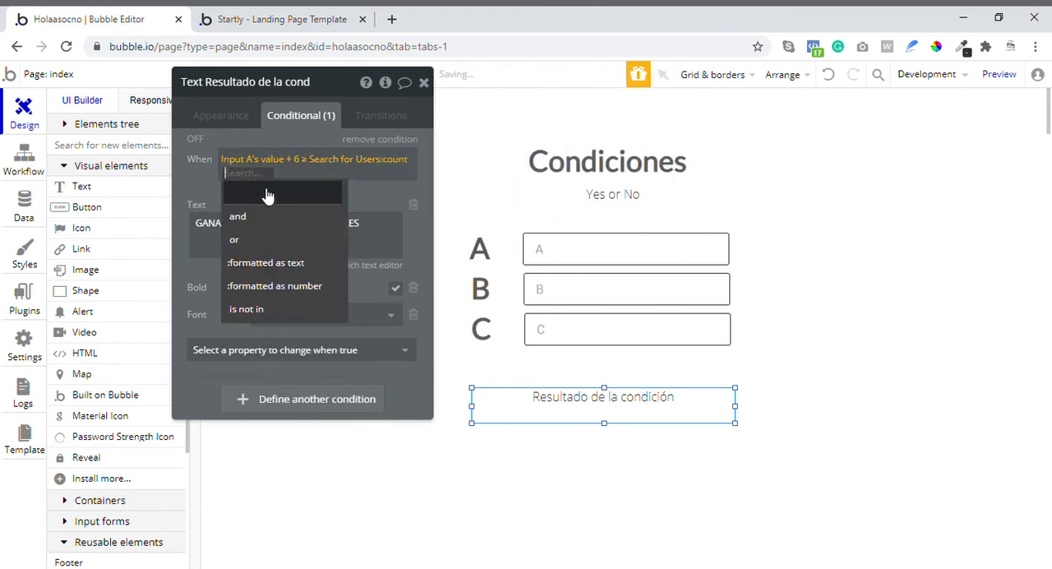
{"action": "left_click", "coordinate": [382, 196]}
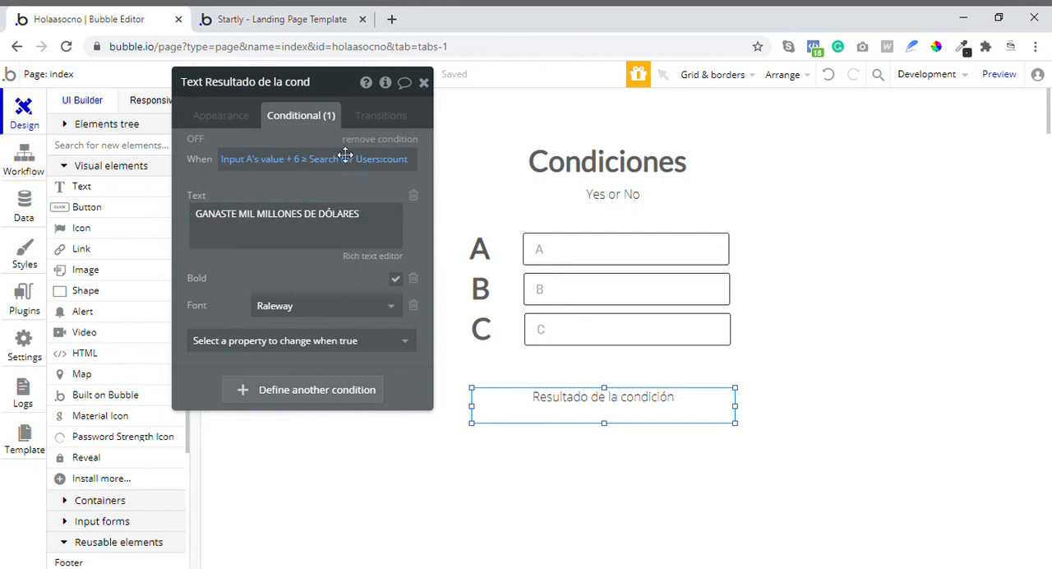
- Reload the preview page and inspect the result text element in the debugger
{"action": "left_click", "coordinate": [269, 15]}
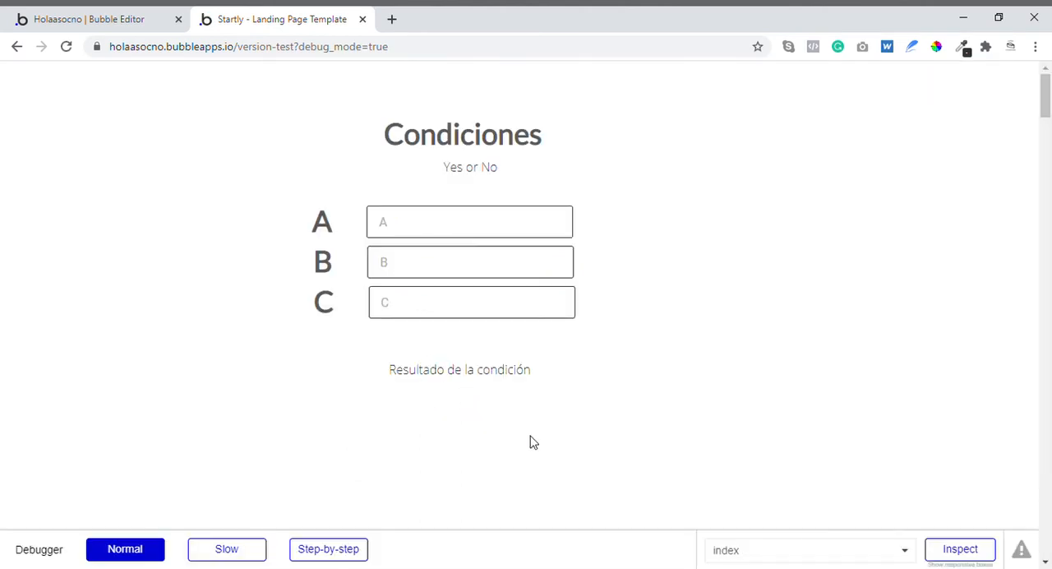
{"action": "left_click", "coordinate": [953, 549]}
{"action": "scroll", "coordinate": [484, 312], "scroll_direction": "down", "scroll_amount": 2}
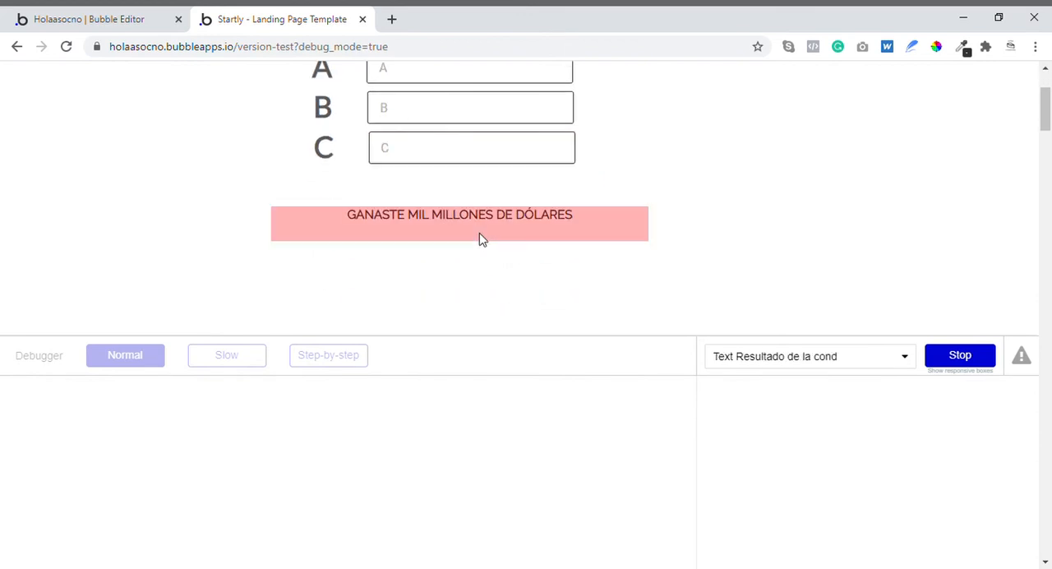
{"action": "left_click", "coordinate": [481, 235]}
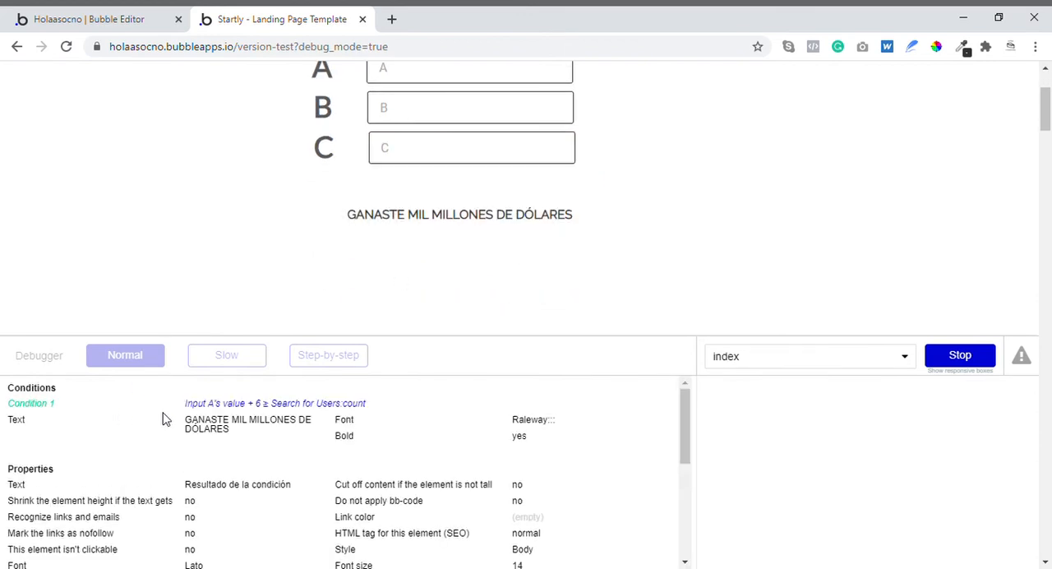
- Load Condition 1's expression into the debugger's evaluator and evaluate its "+" operator
{"action": "triple_click", "coordinate": [215, 403]}
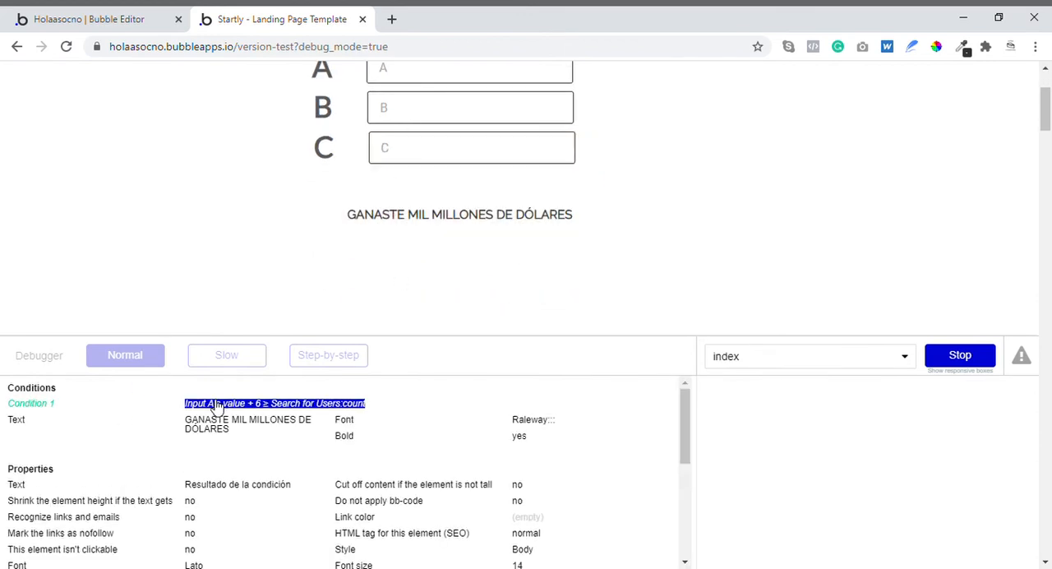
{"action": "left_click", "coordinate": [262, 406]}
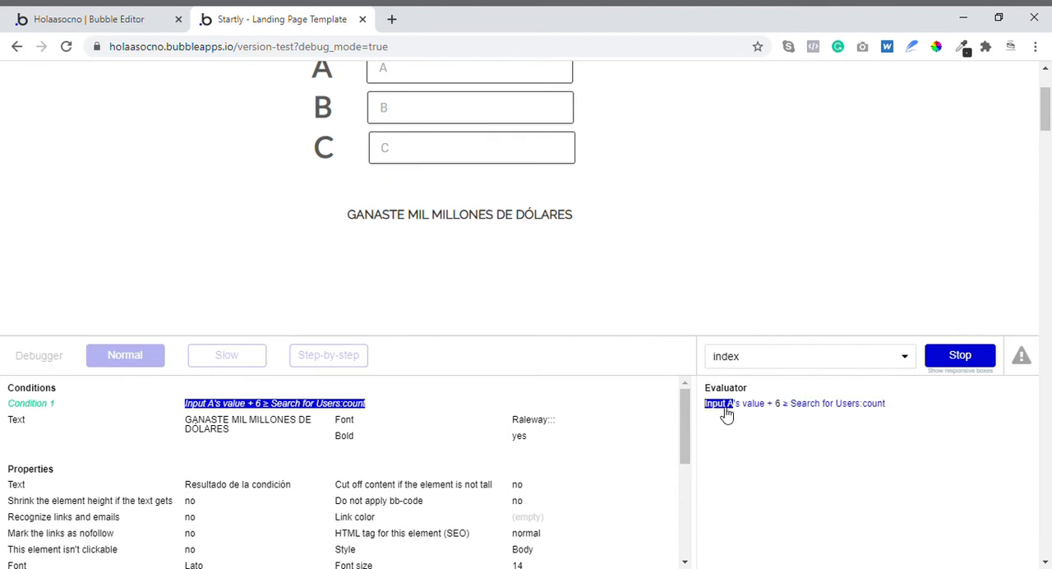
{"action": "left_click", "coordinate": [772, 404]}
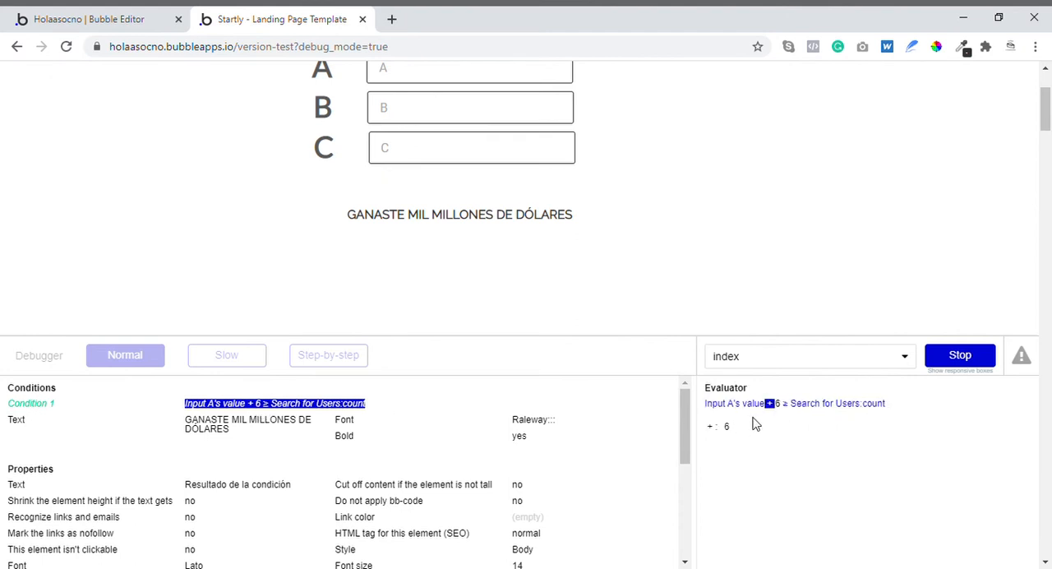
- Enter 1 in input A and evaluate the ":count" part of the result text's Condition 1 in the debugger
{"action": "left_click", "coordinate": [438, 85]}
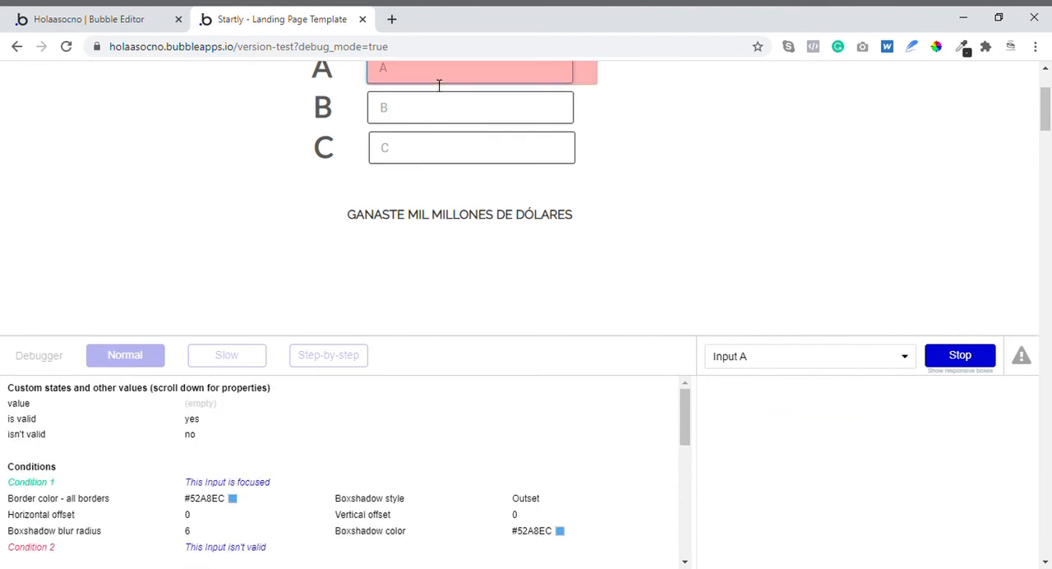
{"action": "type", "text": "1"}
{"action": "left_click", "coordinate": [661, 185]}
{"action": "left_click", "coordinate": [505, 230]}
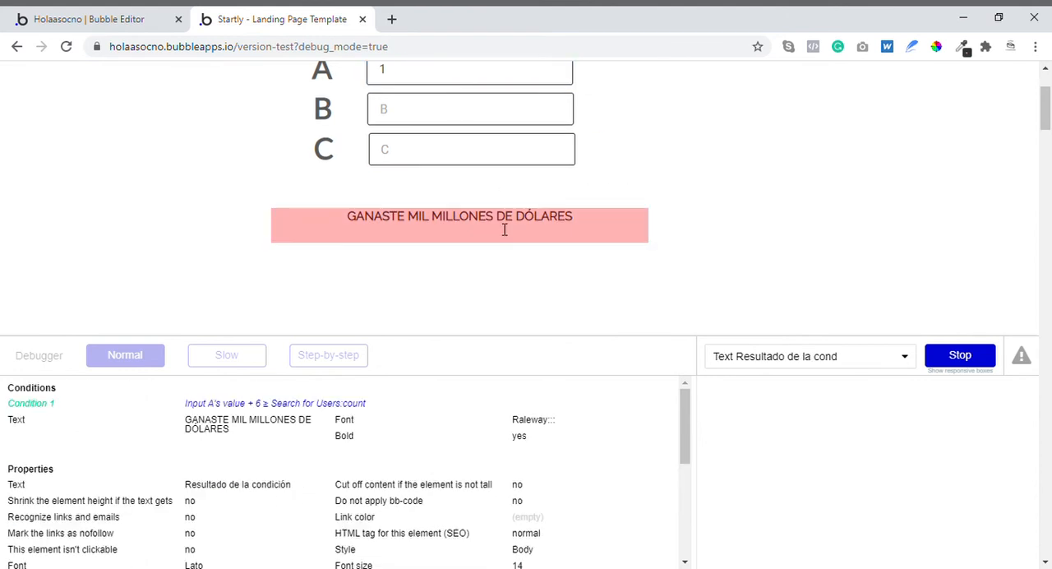
{"action": "triple_click", "coordinate": [249, 405]}
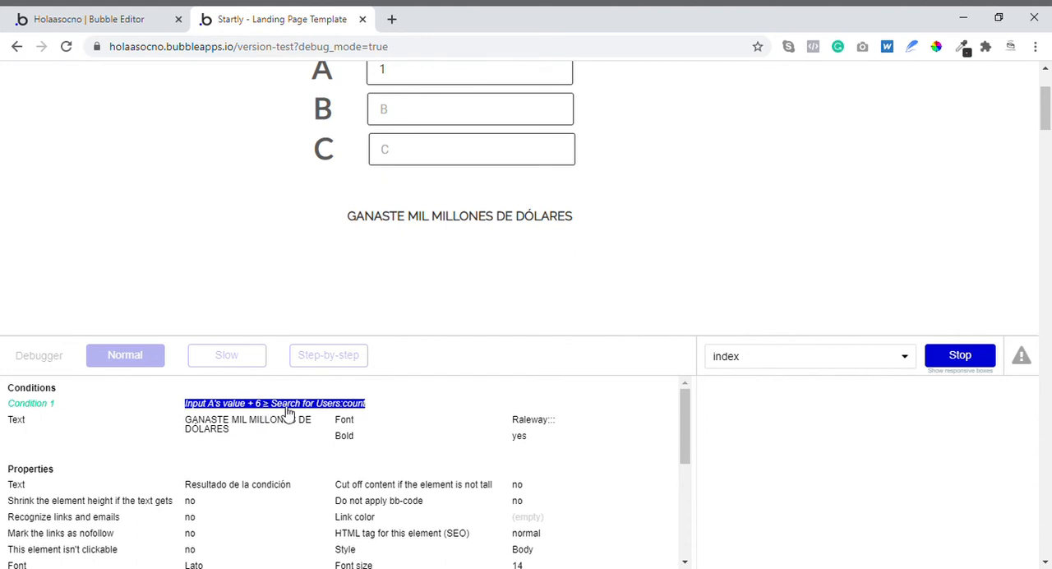
{"action": "left_click", "coordinate": [362, 411]}
{"action": "left_click", "coordinate": [883, 403]}
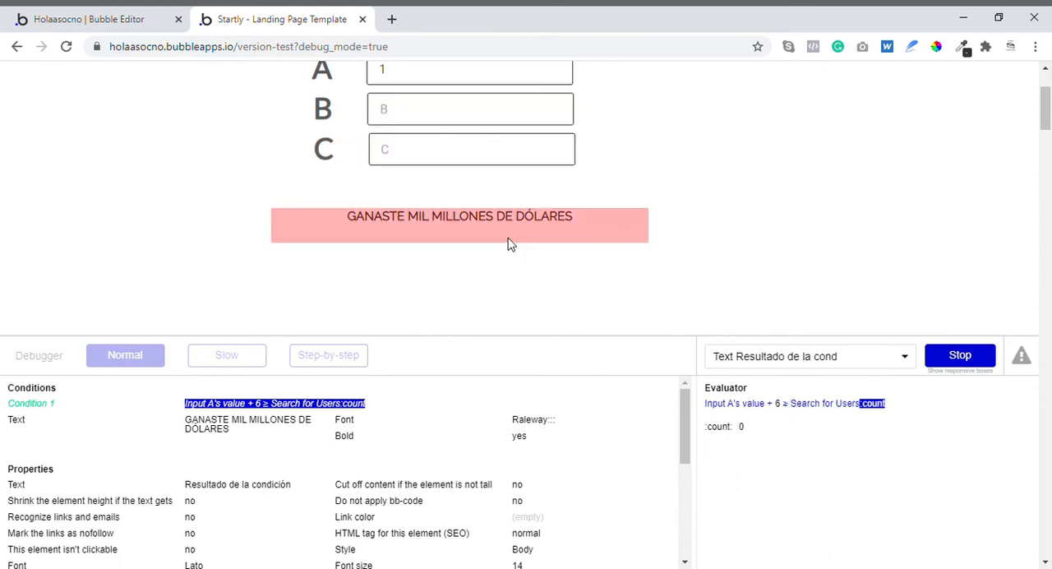
{"action": "left_click", "coordinate": [977, 355]}
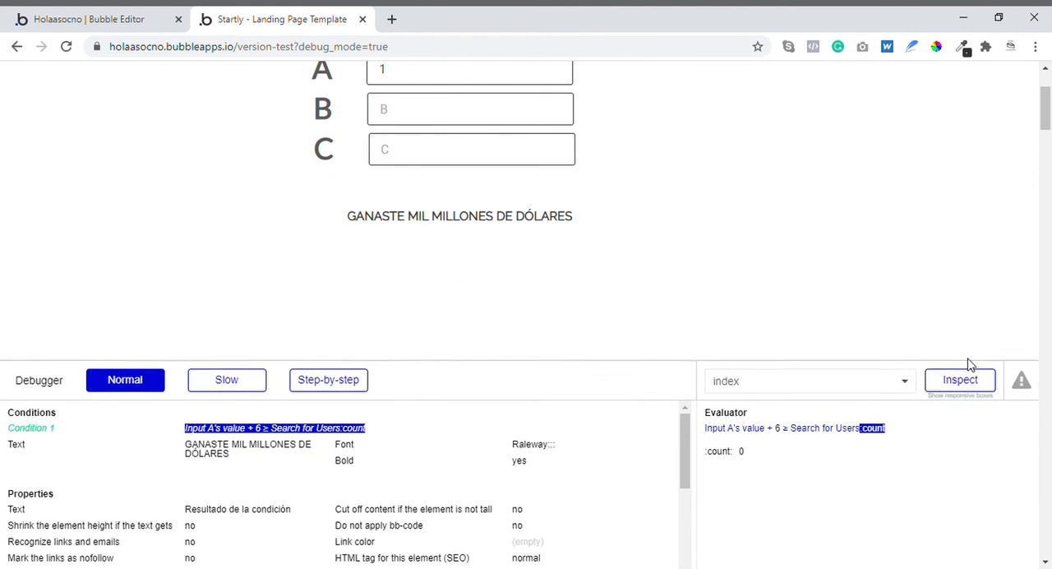
- Return to the Bubble editor and add a second condition to the result text, starting with a search for Users
{"action": "left_click", "coordinate": [123, 16]}
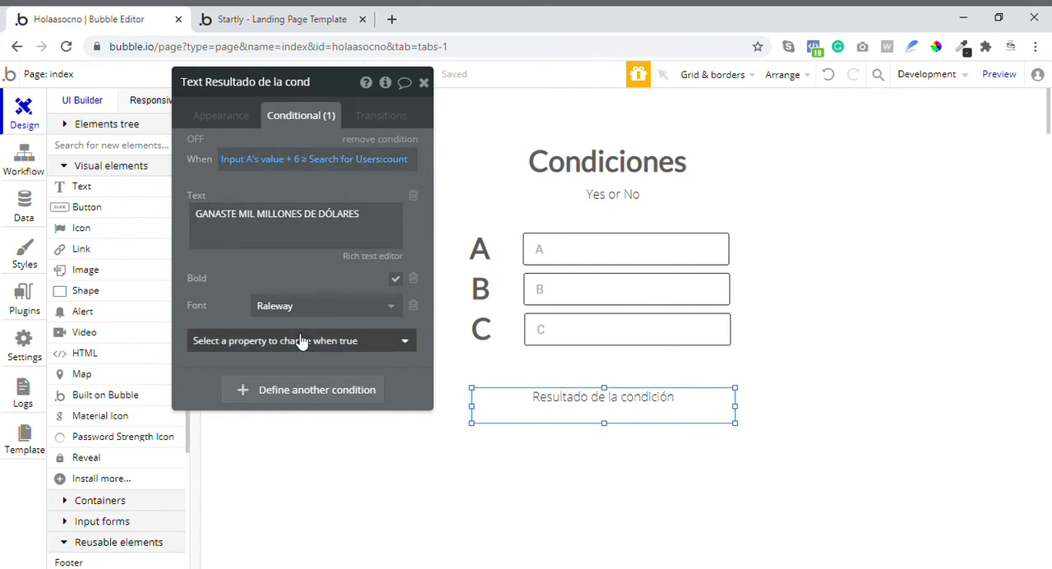
{"action": "left_click", "coordinate": [297, 387]}
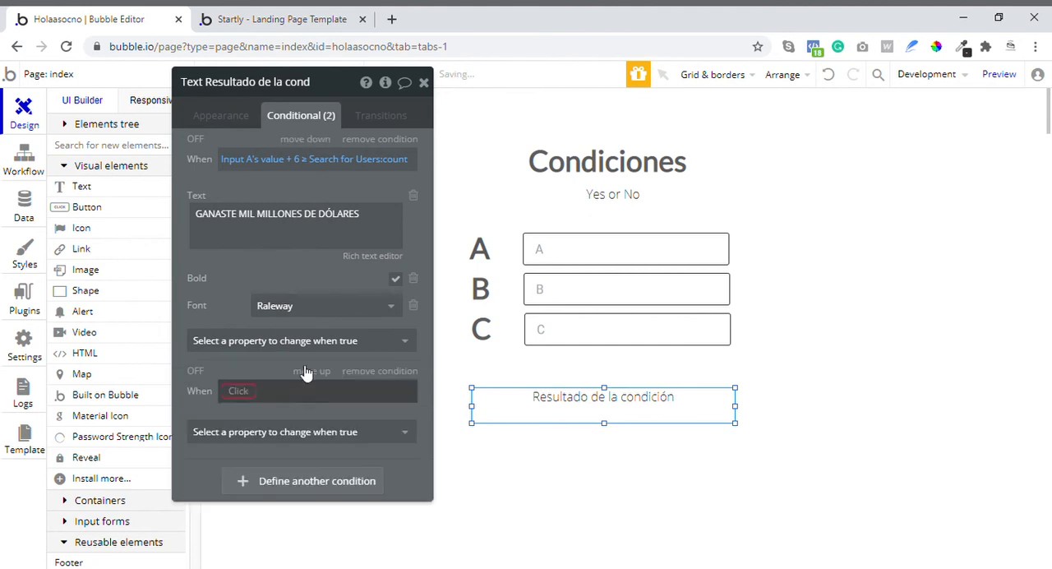
{"action": "left_click", "coordinate": [245, 391]}
{"action": "left_click", "coordinate": [246, 456]}
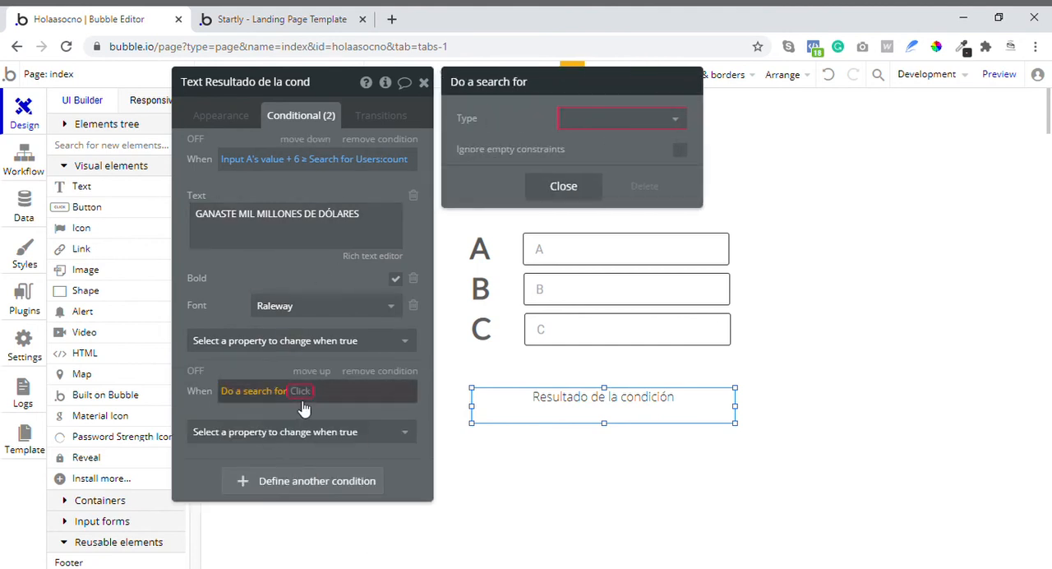
{"action": "left_click", "coordinate": [636, 119]}
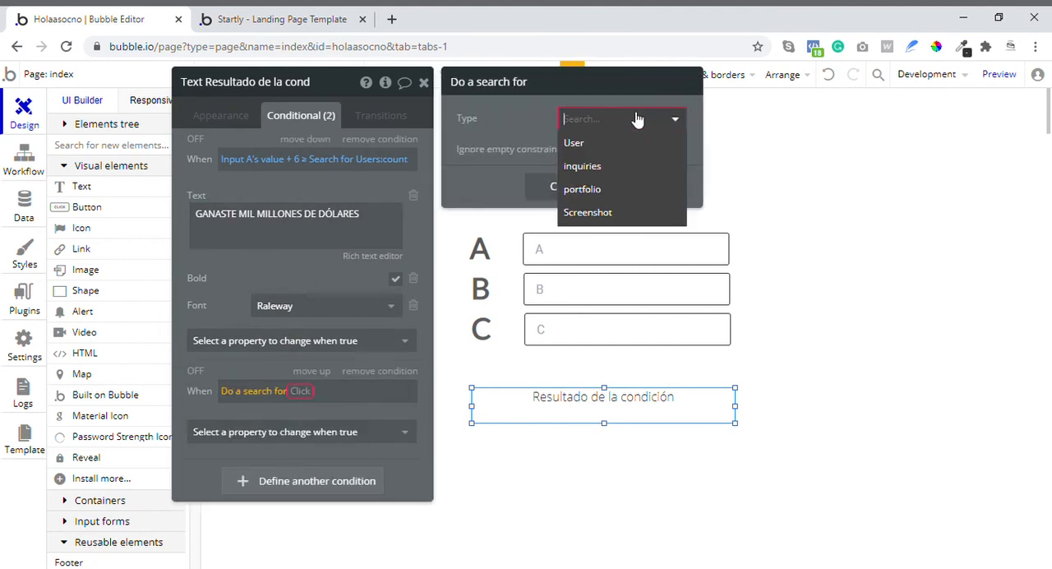
{"action": "left_click", "coordinate": [606, 143]}
- Complete the second condition so it checks that the Users search's ":count" is 0
{"action": "left_click", "coordinate": [315, 395]}
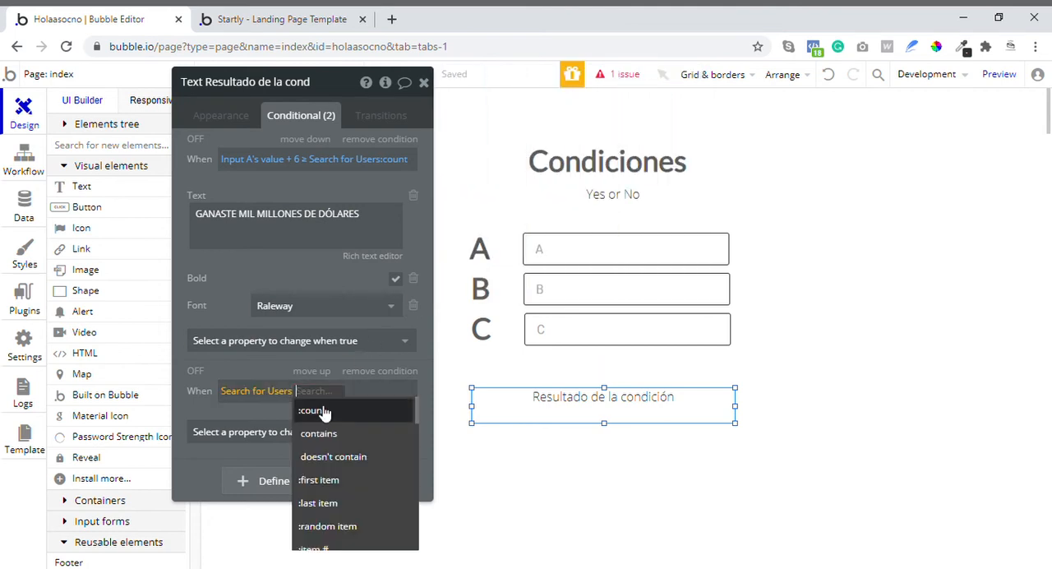
{"action": "left_click", "coordinate": [324, 405]}
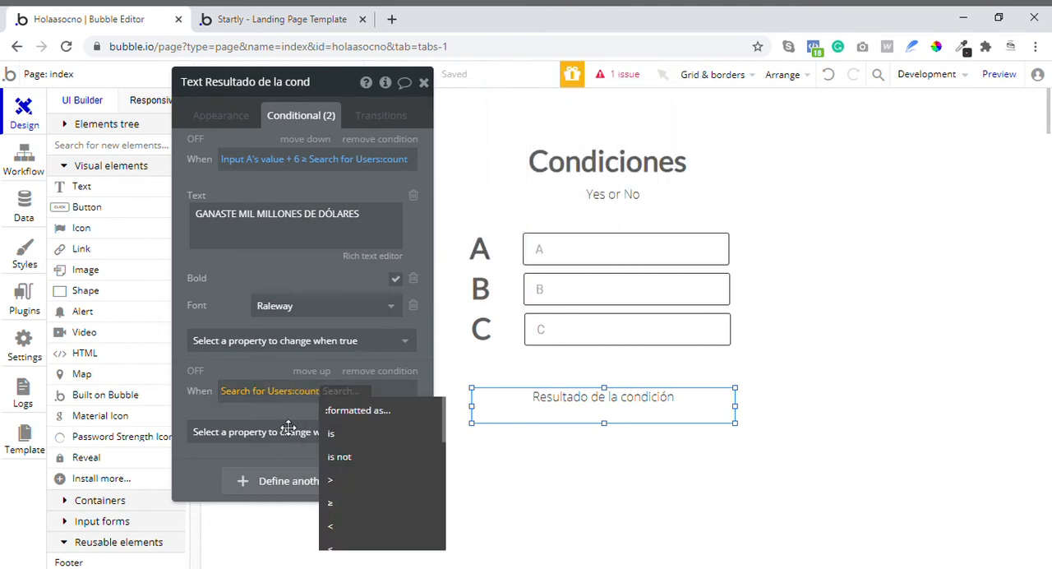
{"action": "left_click_drag", "start_coordinate": [295, 421], "coordinate": [358, 299]}
{"action": "left_click", "coordinate": [412, 275]}
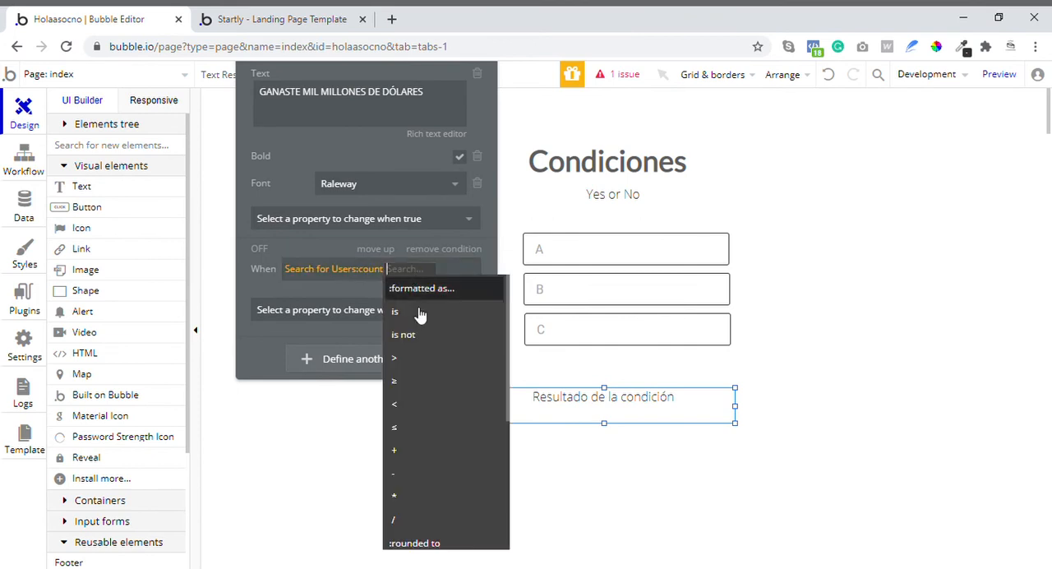
{"action": "left_click", "coordinate": [423, 311]}
{"action": "left_click", "coordinate": [320, 298]}
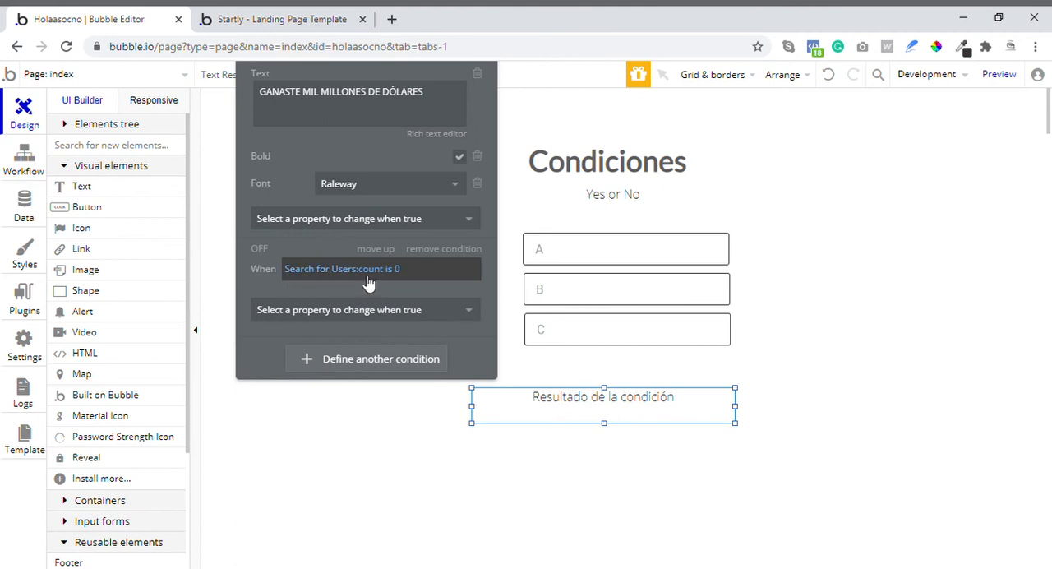
- Make the second condition change the element's text to "NO TIENES USUARIOS"
{"action": "left_click", "coordinate": [383, 310]}
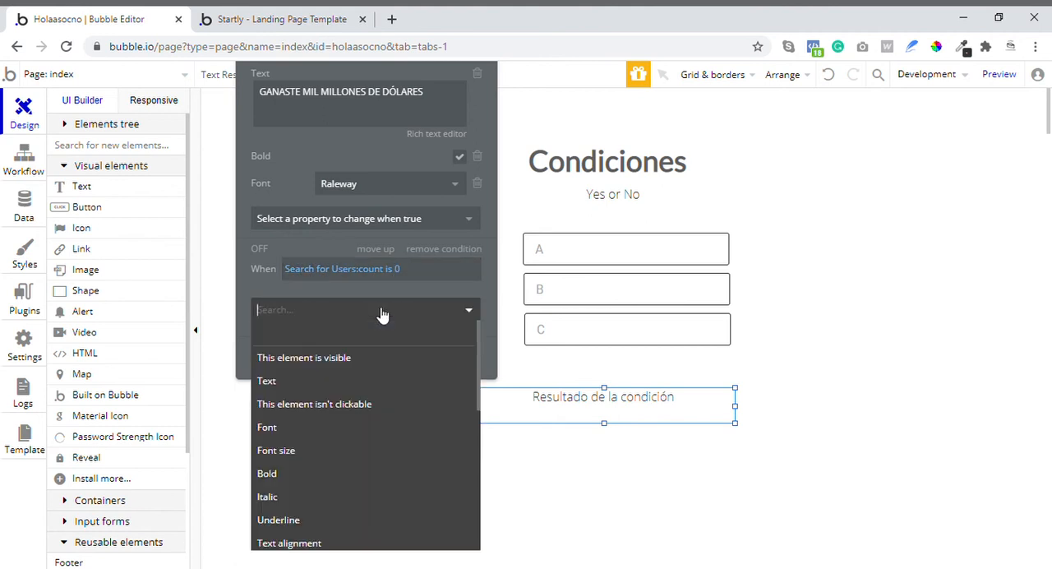
{"action": "left_click", "coordinate": [324, 380]}
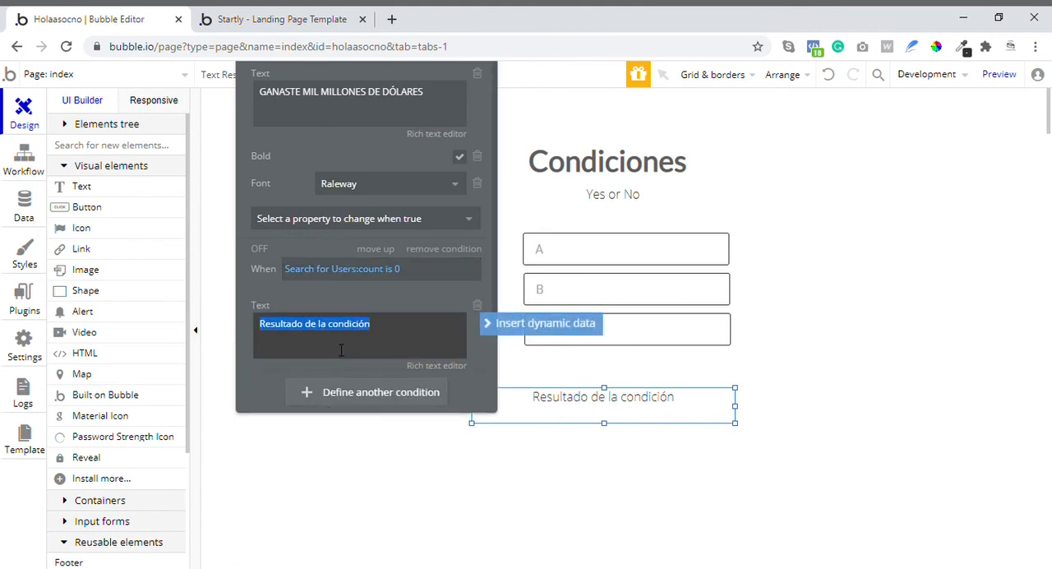
{"action": "type", "text": "NO TIENES USUARIOS"}
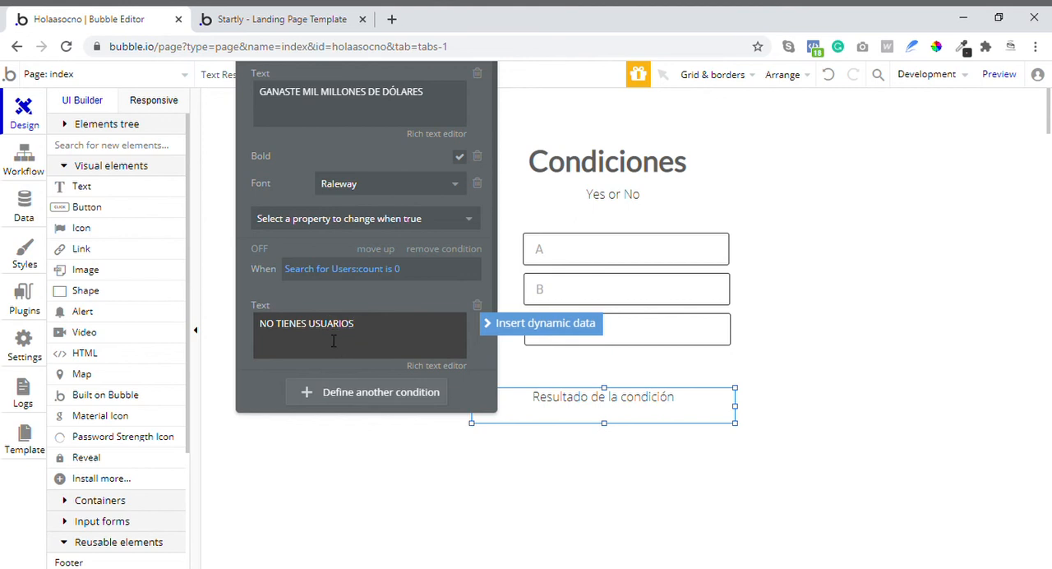
{"action": "left_click", "coordinate": [364, 302]}
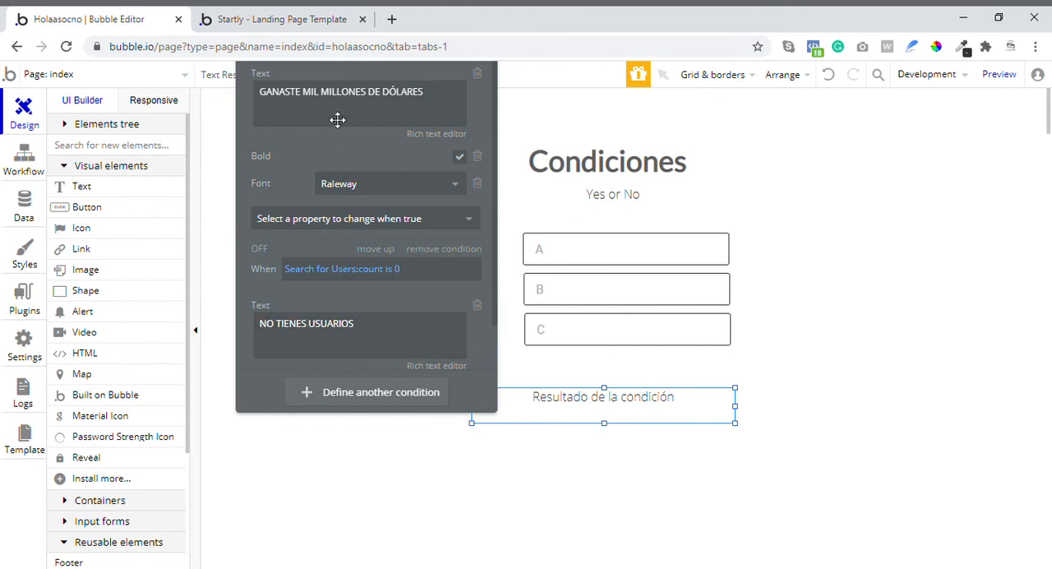
- Add a font color change to the "NO TIENES USUARIOS" condition and set it to red #FF4444
{"action": "scroll", "coordinate": [399, 268], "scroll_direction": "down", "scroll_amount": 1}
{"action": "left_click", "coordinate": [369, 347]}
{"action": "type", "text": "C"}
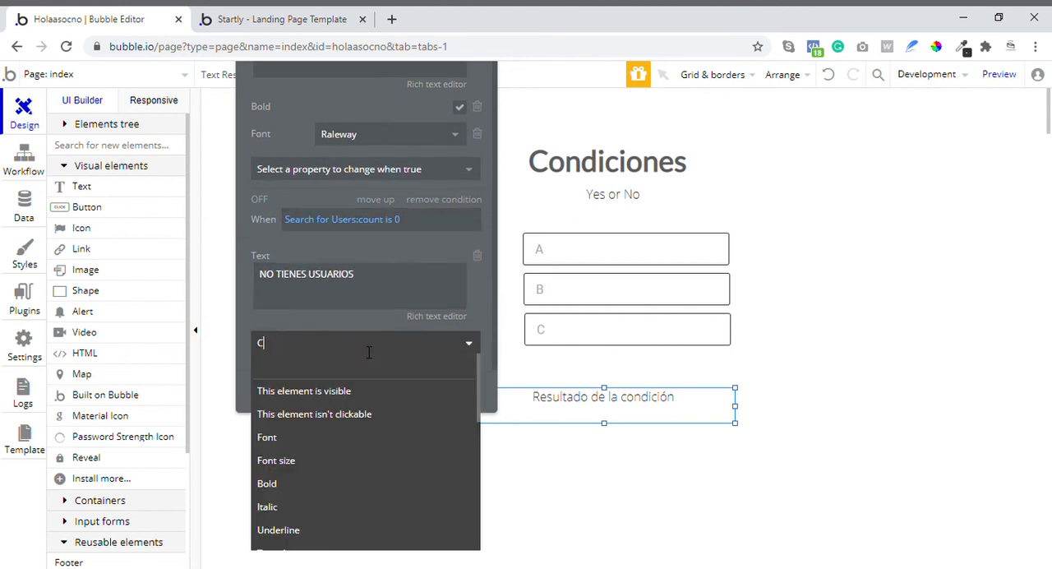
{"action": "type", "text": "OLO"}
{"action": "left_click", "coordinate": [327, 388]}
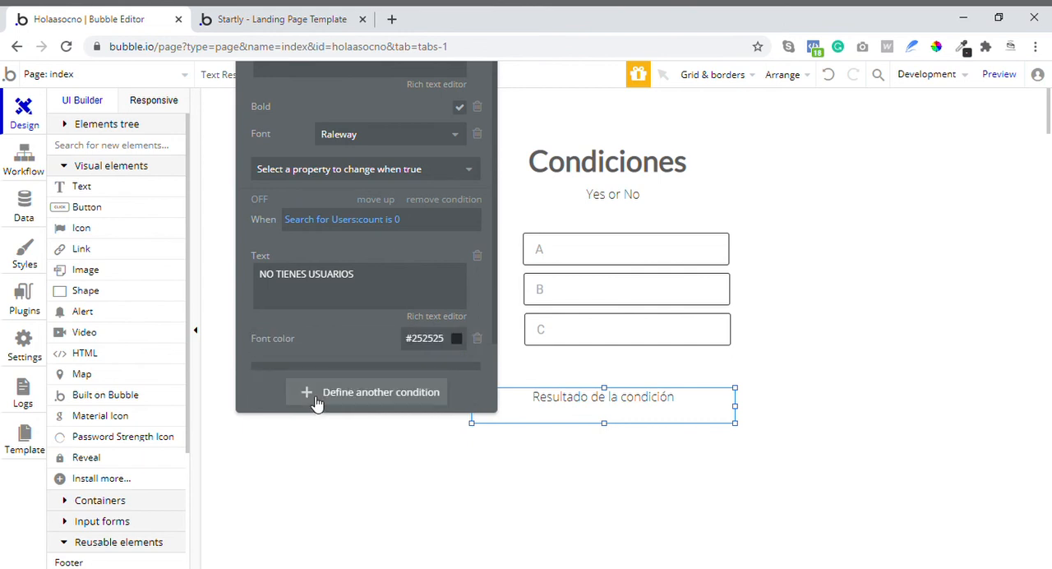
{"action": "left_click", "coordinate": [448, 343]}
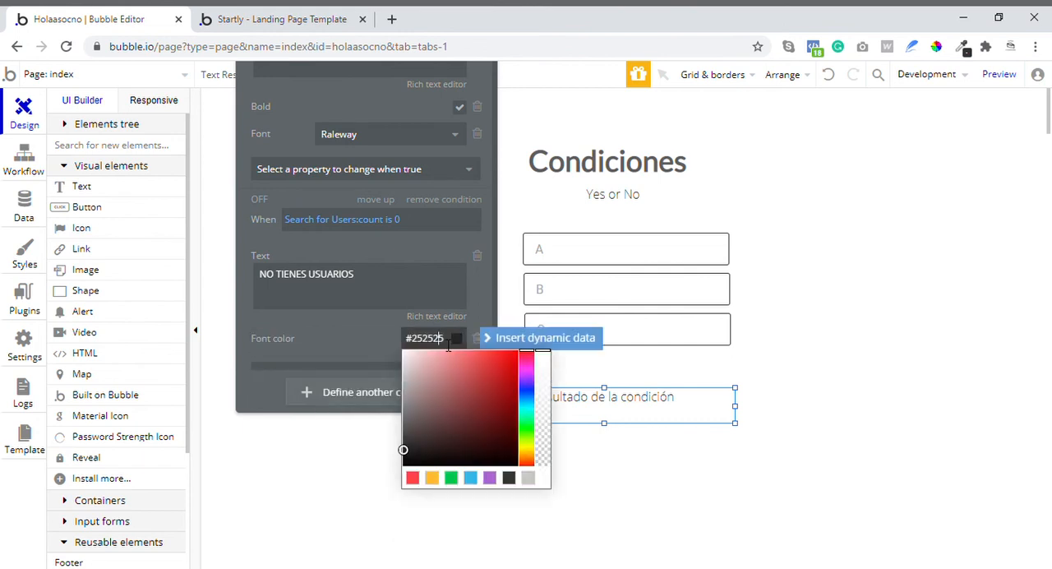
{"action": "left_click", "coordinate": [413, 477]}
{"action": "left_click", "coordinate": [376, 340]}
- Switch to the preview page, reload it and check the result text
{"action": "left_click", "coordinate": [319, 18]}
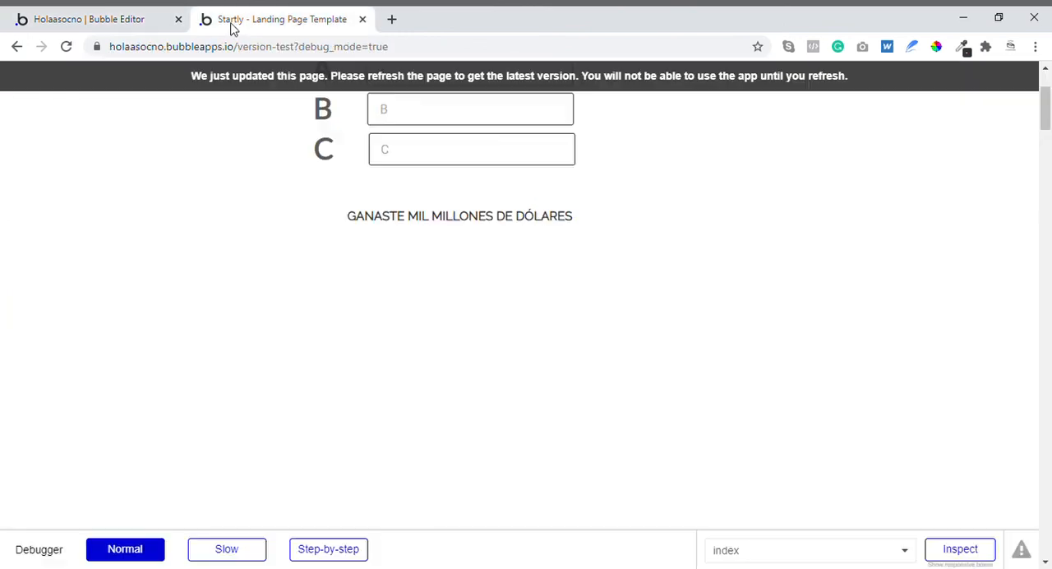
{"action": "left_click", "coordinate": [64, 47]}
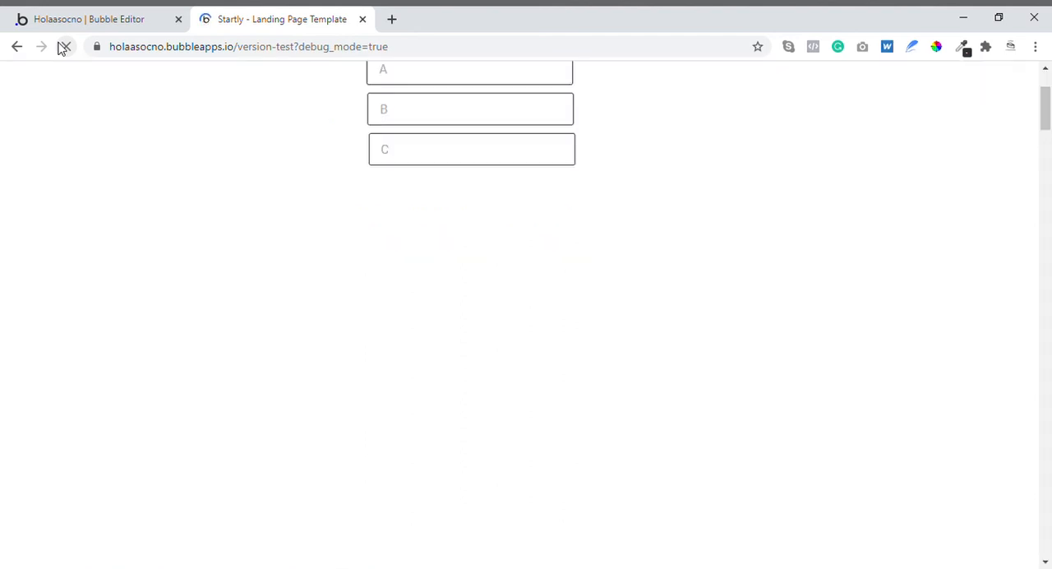
{"action": "scroll", "coordinate": [394, 276], "scroll_direction": "up", "scroll_amount": 2}
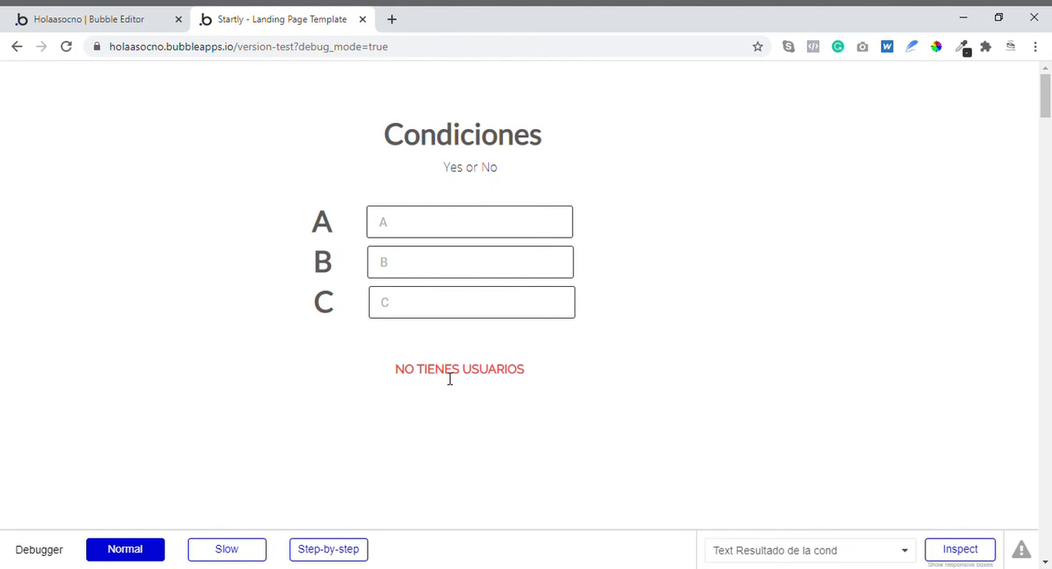
- Enter 1 in input A and inspect both conditions of the result text element in the debugger
{"action": "left_click", "coordinate": [424, 215]}
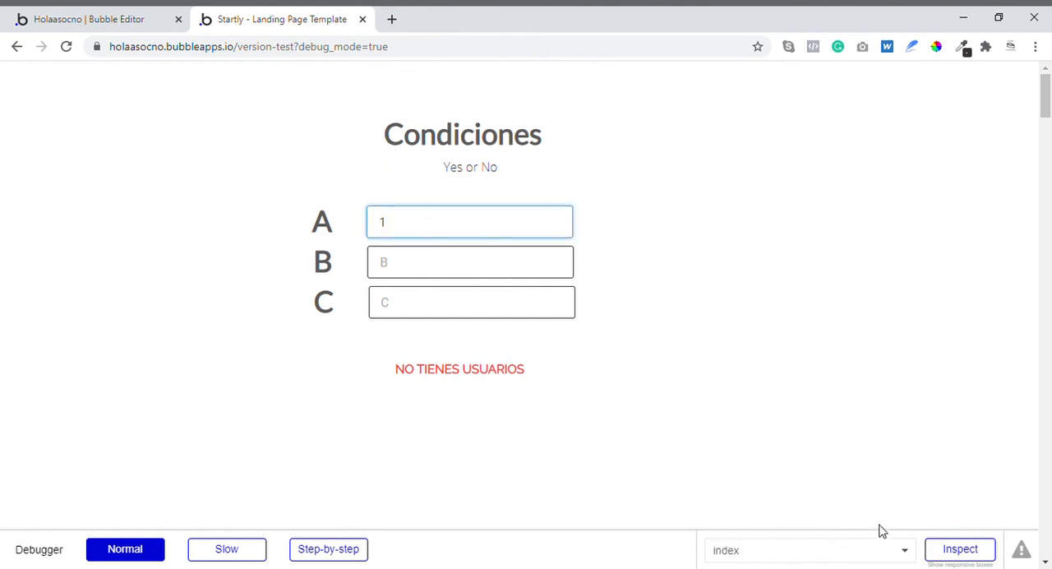
{"action": "left_click", "coordinate": [939, 551]}
{"action": "scroll", "coordinate": [528, 256], "scroll_direction": "down", "scroll_amount": 2}
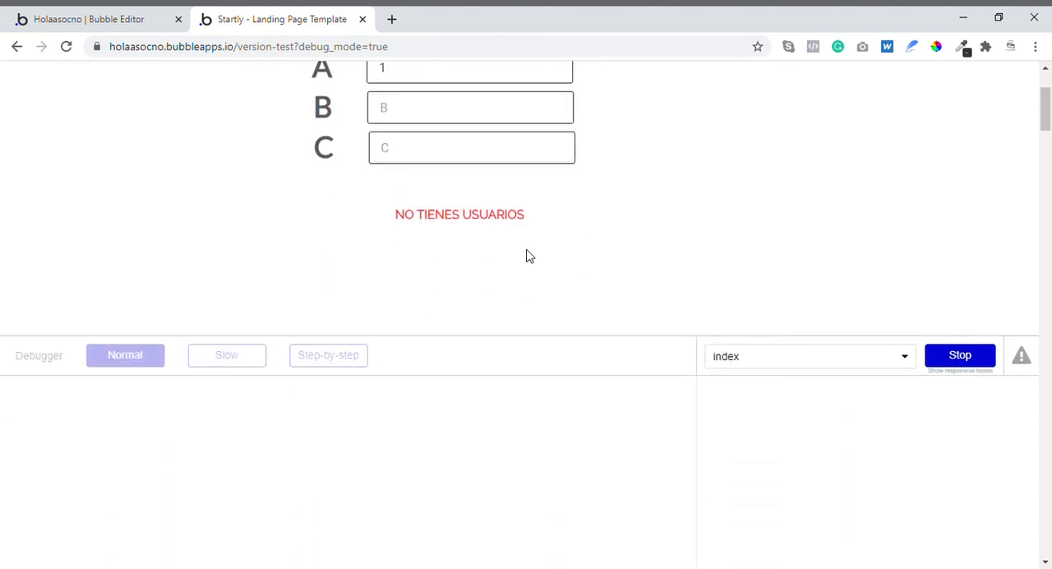
{"action": "left_click", "coordinate": [488, 228]}
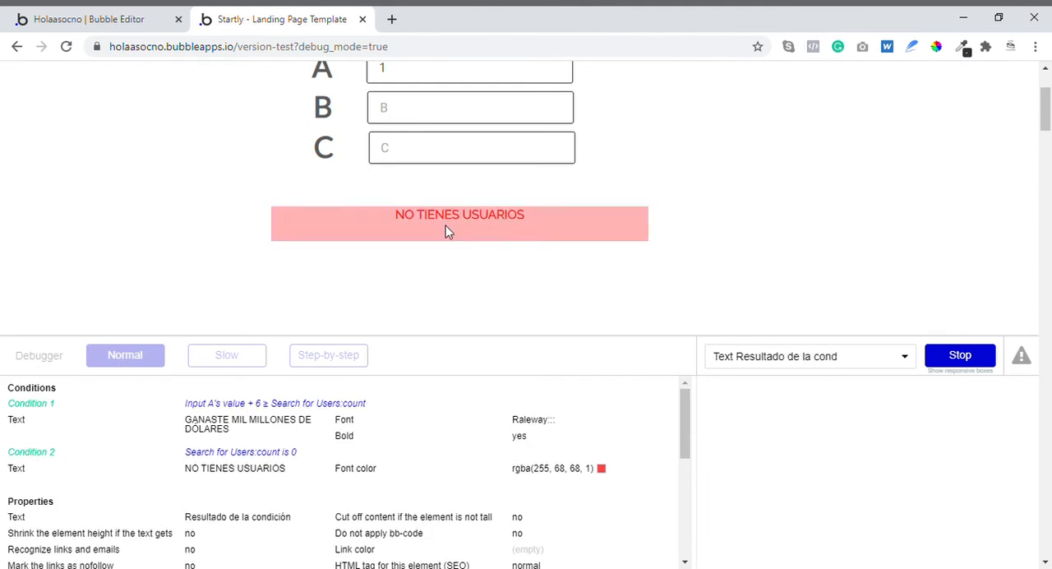
- Return to the Bubble editor and move the "Search for Users:count is 0" condition above the Input A condition
{"action": "left_click", "coordinate": [81, 19]}
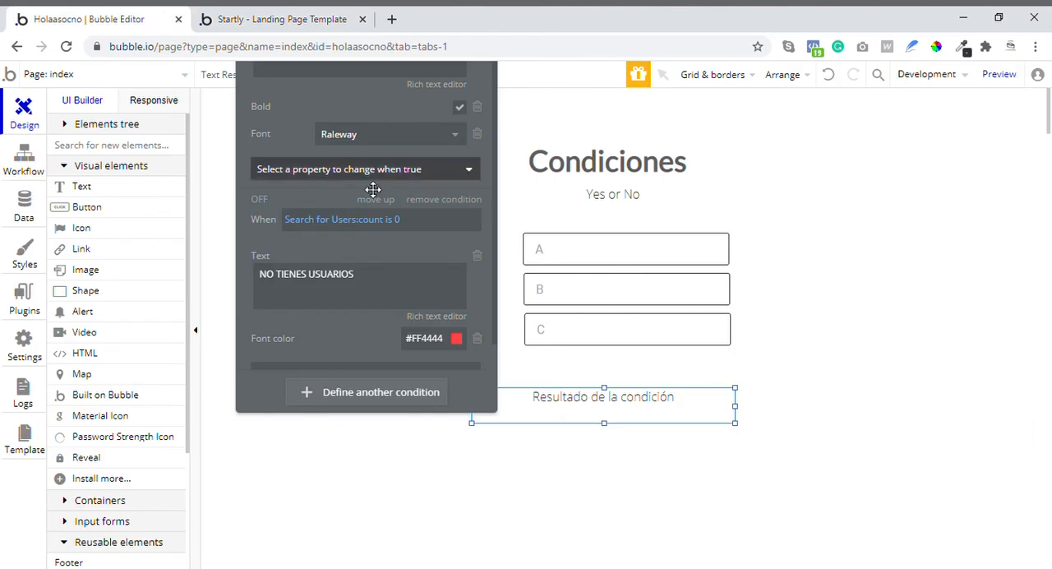
{"action": "scroll", "coordinate": [399, 226], "scroll_direction": "up", "scroll_amount": 1}
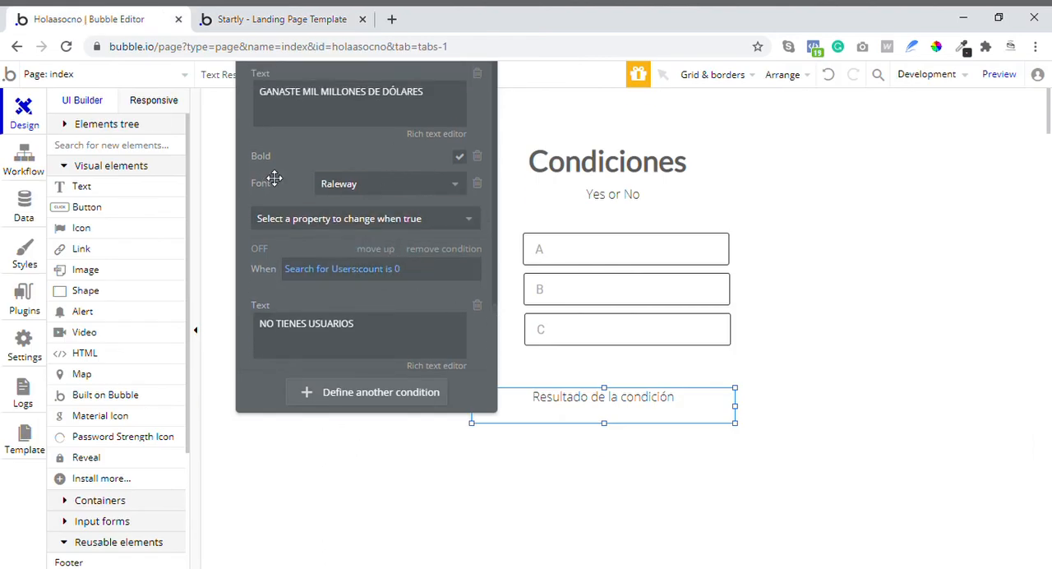
{"action": "left_click_drag", "start_coordinate": [327, 186], "coordinate": [327, 200]}
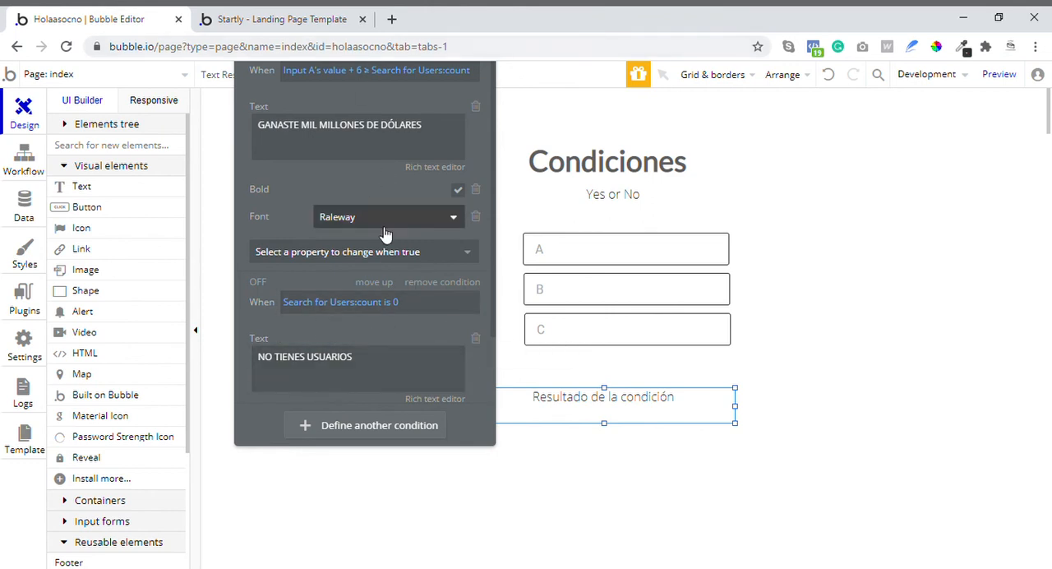
{"action": "left_click", "coordinate": [386, 284]}
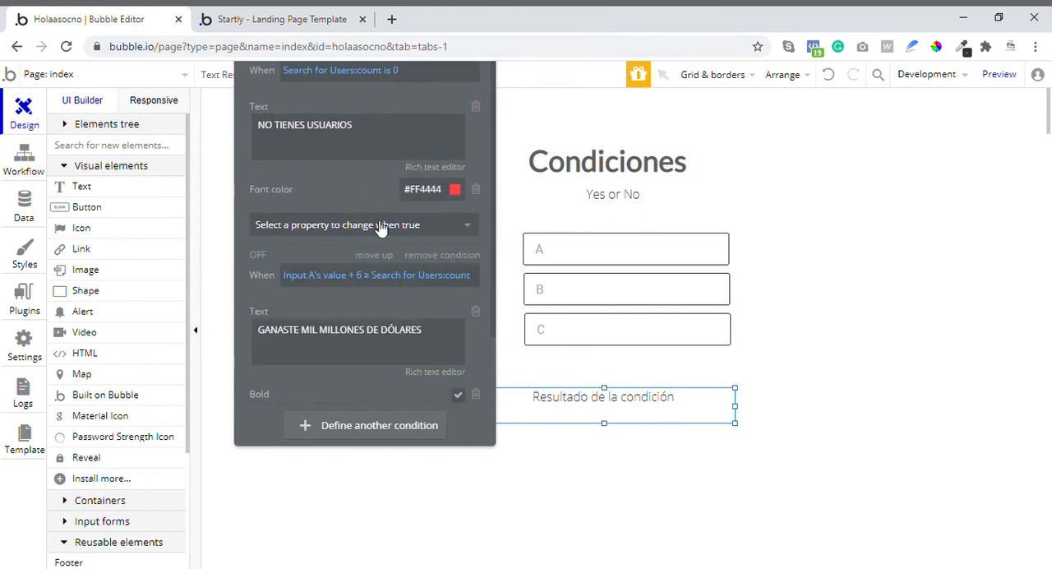
- Add a font color change to the "GANASTE MIL MILLONES DE DÓLARES" condition and set it to green
{"action": "scroll", "coordinate": [370, 371], "scroll_direction": "down", "scroll_amount": 1}
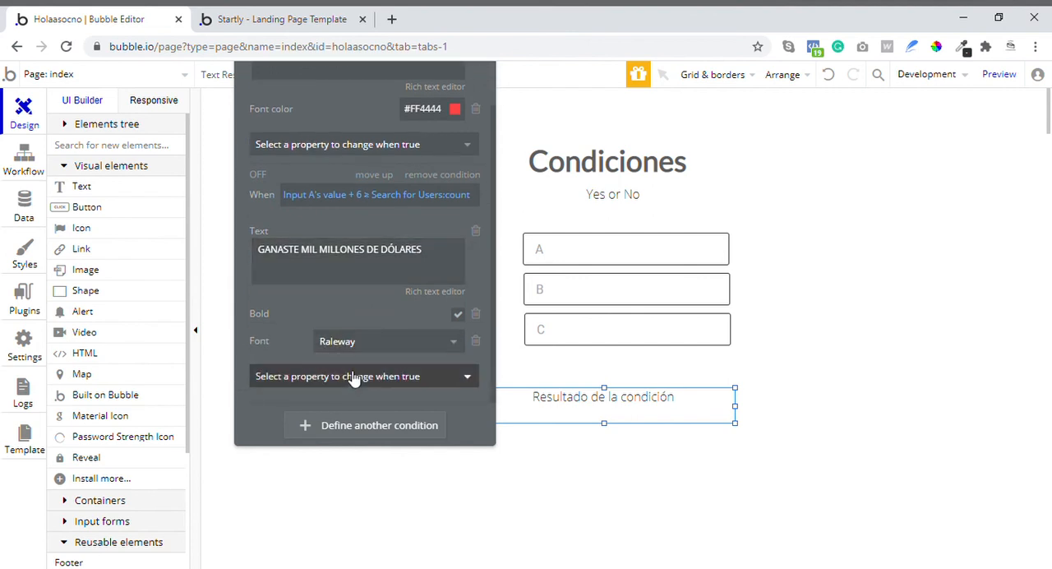
{"action": "left_click", "coordinate": [354, 376]}
{"action": "type", "text": "FON"}
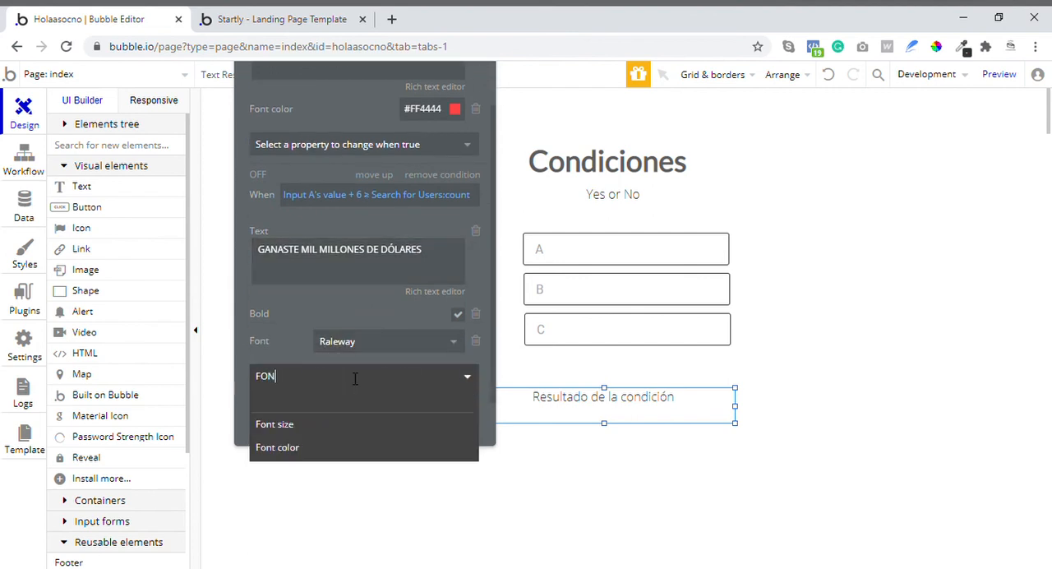
{"action": "left_click", "coordinate": [332, 449]}
{"action": "left_click", "coordinate": [424, 375]}
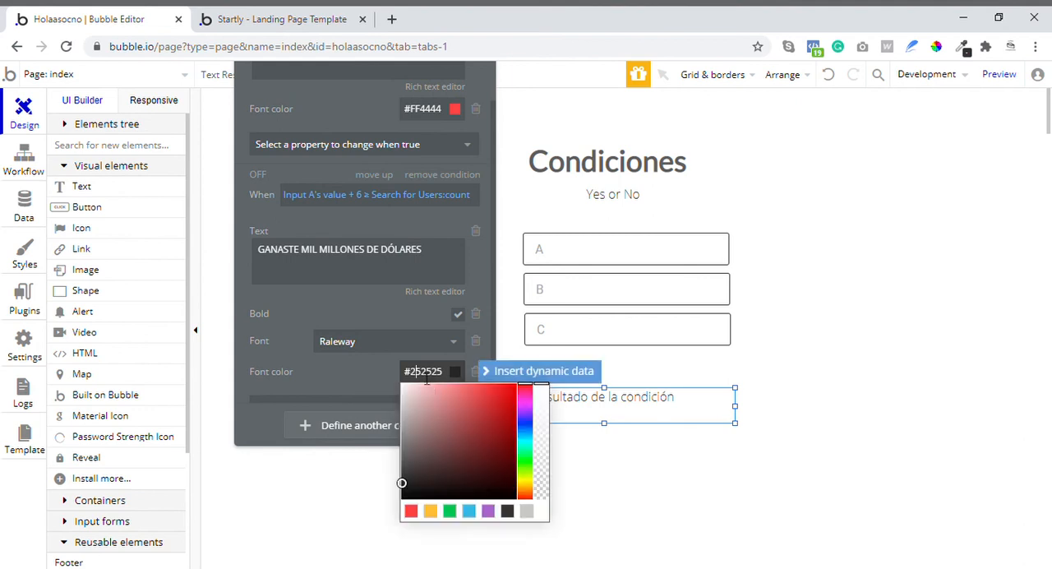
{"action": "left_click", "coordinate": [449, 510]}
- Reload the preview page and check which message the reordered conditions produce
{"action": "left_click", "coordinate": [224, 20]}
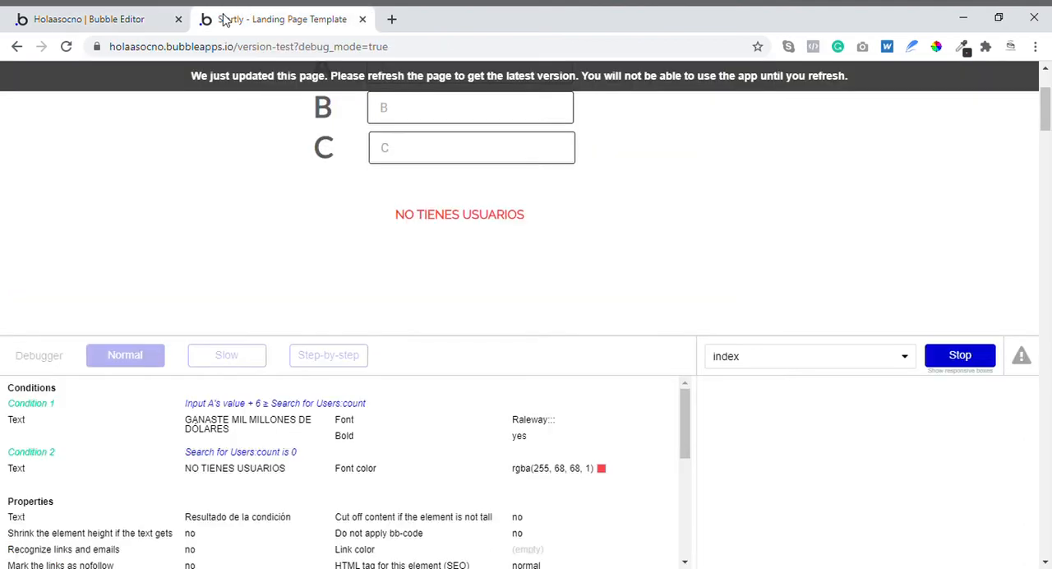
{"action": "left_click", "coordinate": [67, 47]}
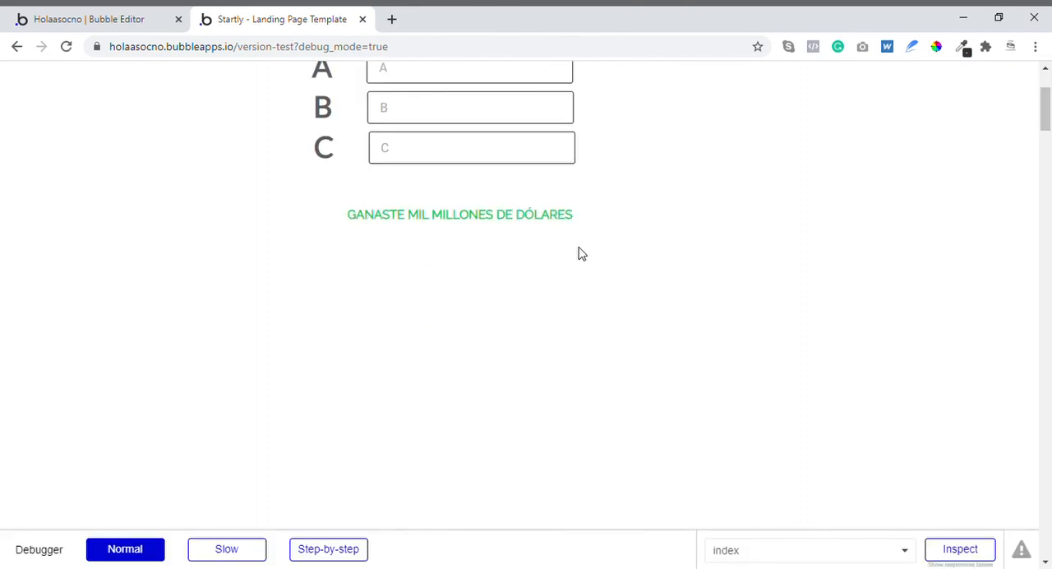
- Inspect the result text element in the debugger and review the order and properties of its two conditions
{"action": "scroll", "coordinate": [579, 248], "scroll_direction": "up", "scroll_amount": 2}
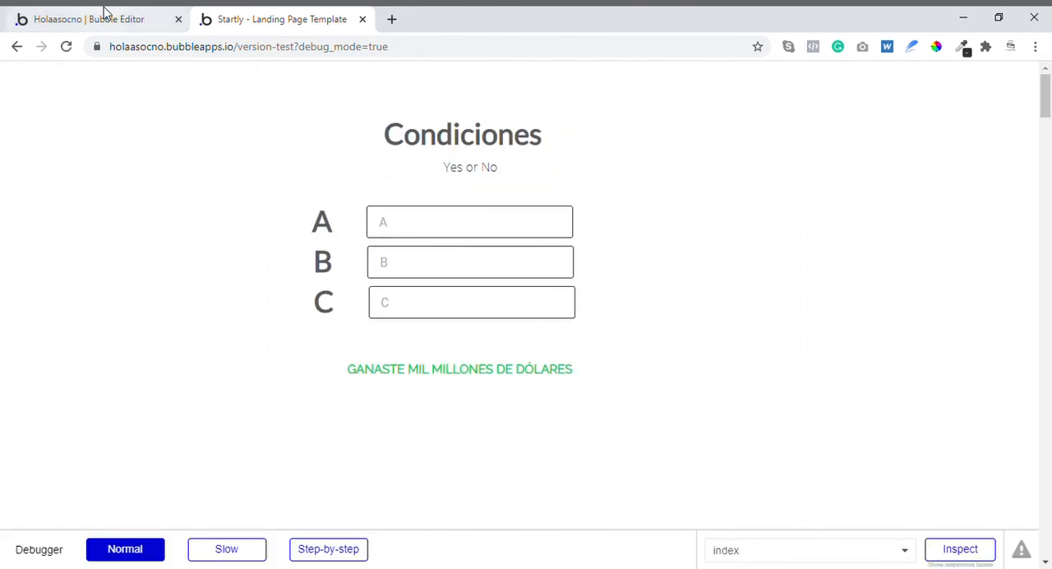
{"action": "left_click", "coordinate": [958, 548]}
{"action": "scroll", "coordinate": [542, 288], "scroll_direction": "down", "scroll_amount": 2}
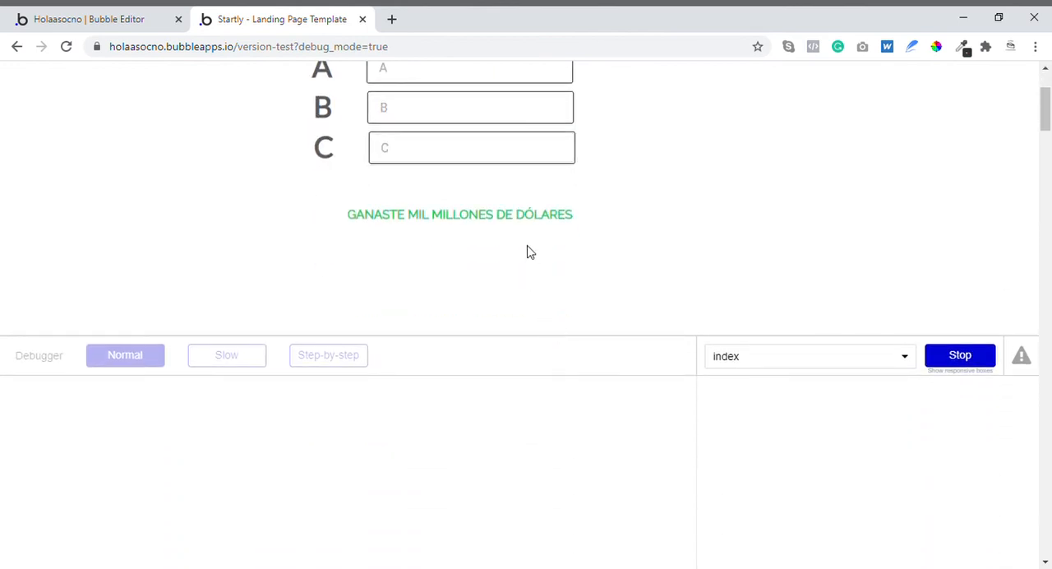
{"action": "left_click", "coordinate": [529, 223]}
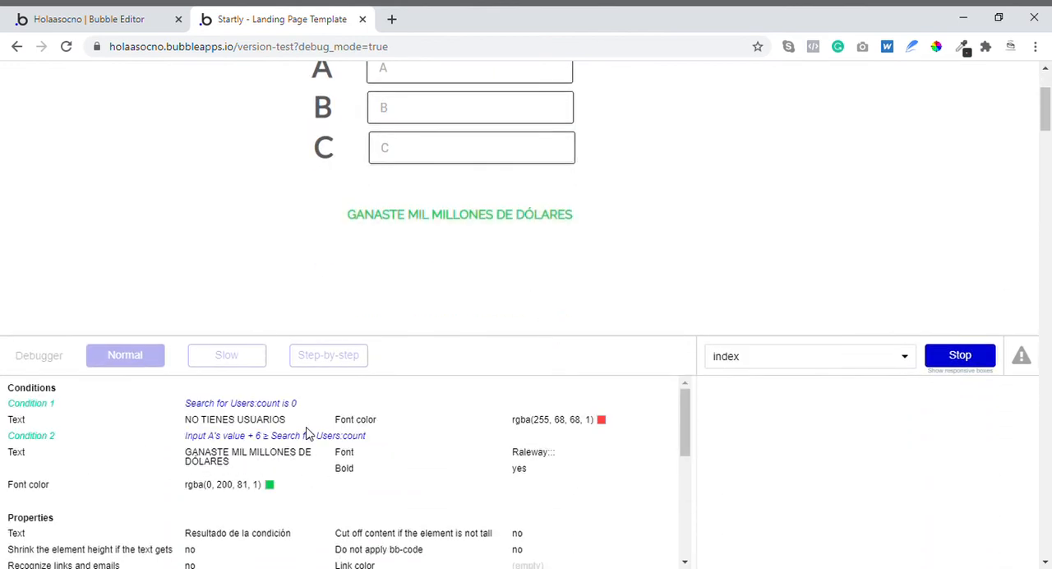
{"action": "triple_click", "coordinate": [289, 404]}
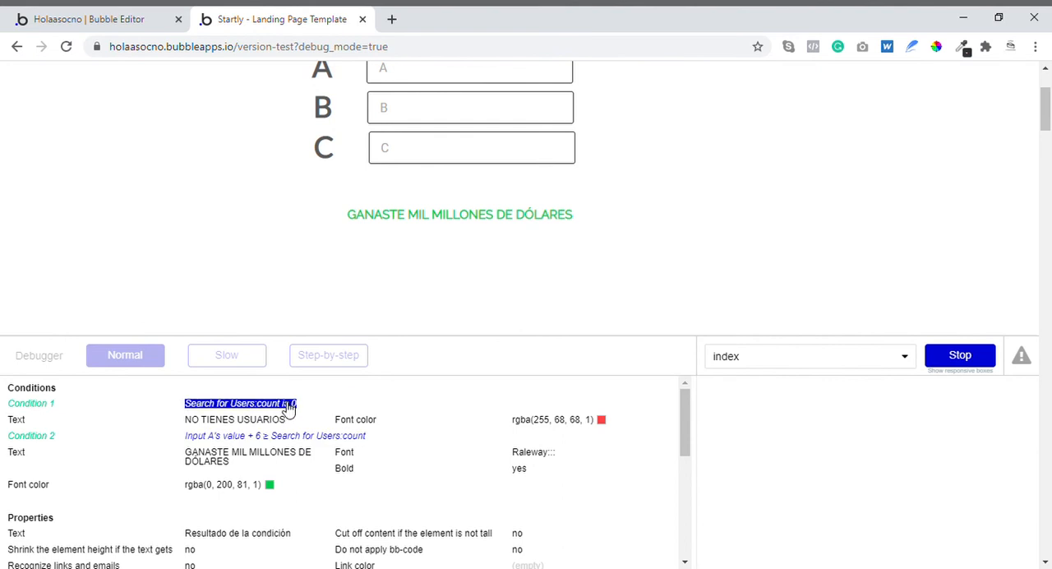
{"action": "left_click", "coordinate": [97, 150]}
- In the Bubble editor, remove the text and font color changes from the "Search for Users:count is 0" condition and the font color from the Input A condition
{"action": "left_click", "coordinate": [91, 18]}
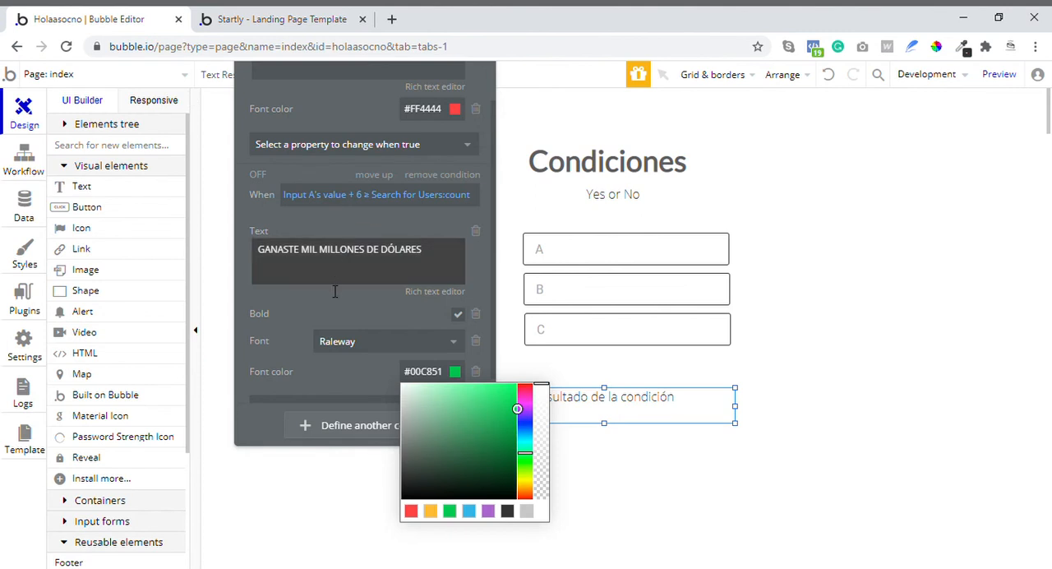
{"action": "scroll", "coordinate": [385, 214], "scroll_direction": "up", "scroll_amount": 1}
{"action": "left_click", "coordinate": [387, 204]}
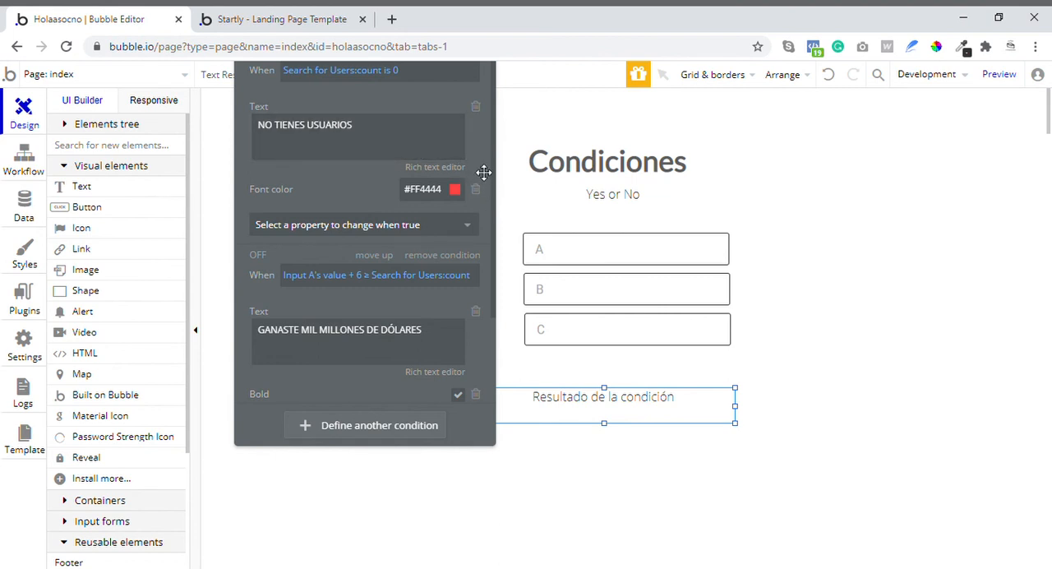
{"action": "left_click", "coordinate": [475, 106]}
{"action": "left_click", "coordinate": [475, 111]}
{"action": "left_click", "coordinate": [413, 113]}
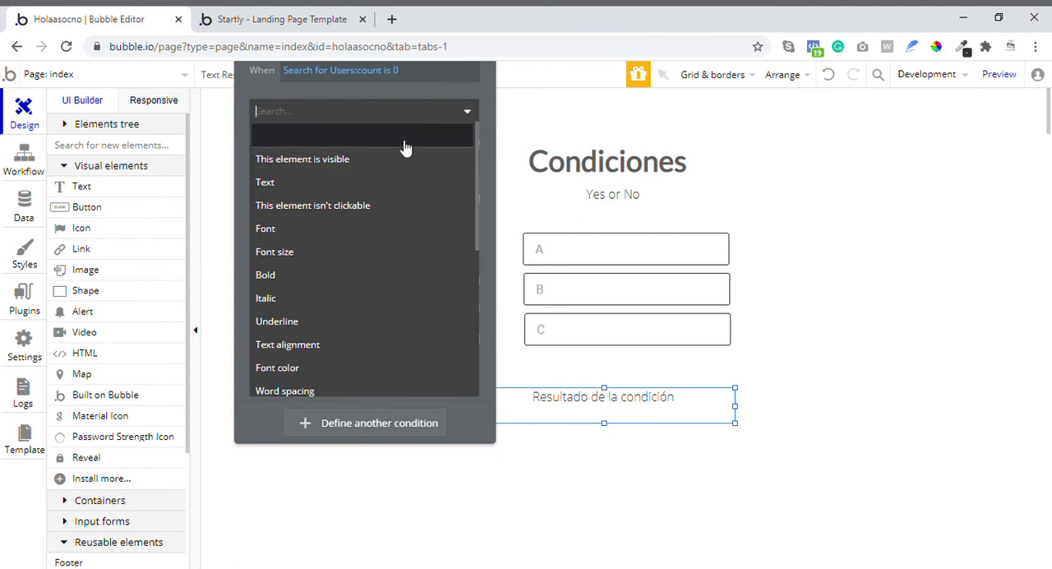
{"action": "scroll", "coordinate": [334, 291], "scroll_direction": "down", "scroll_amount": 2}
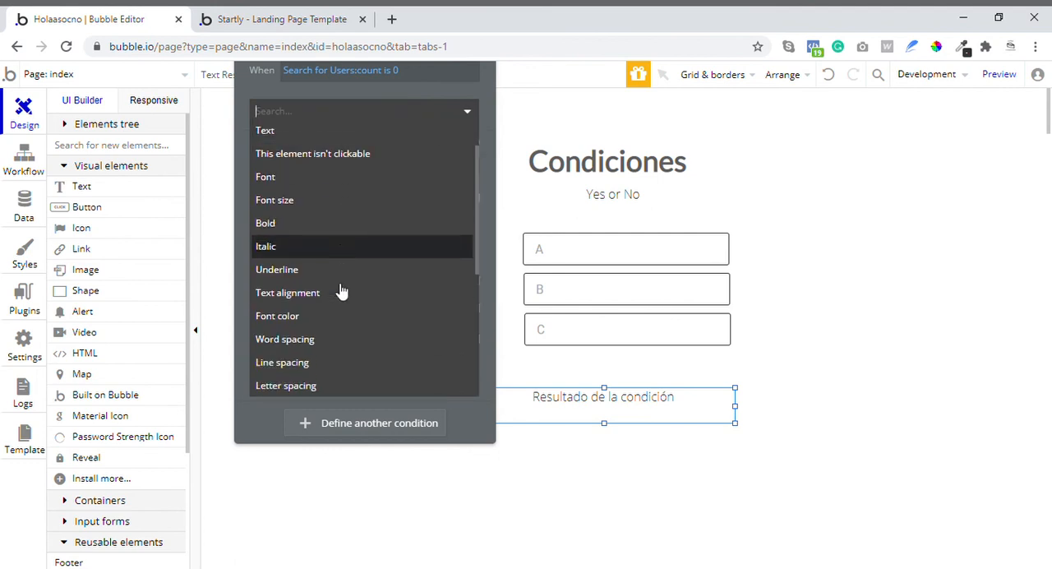
{"action": "left_click", "coordinate": [388, 112]}
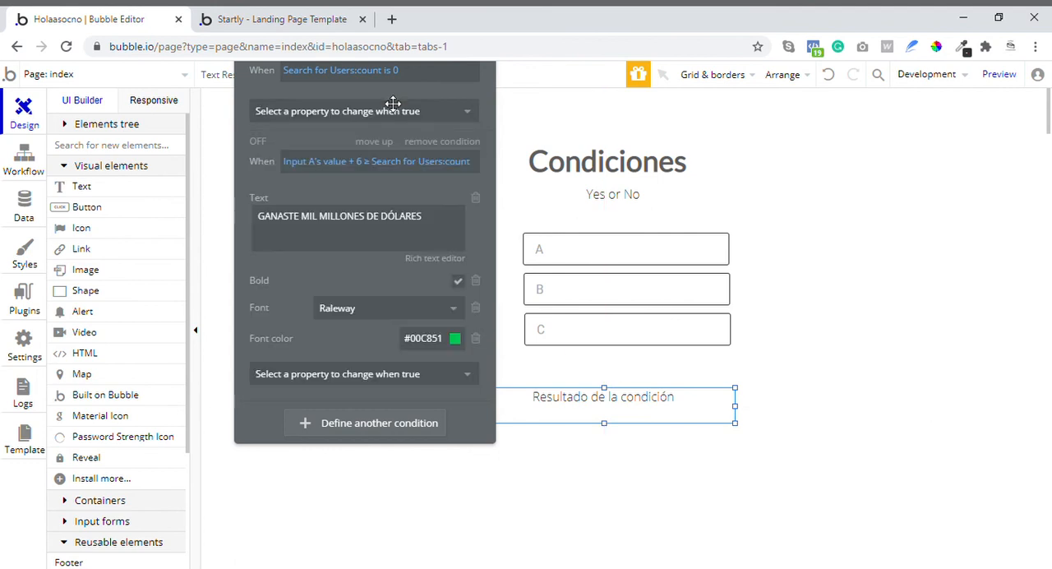
{"action": "left_click", "coordinate": [476, 339]}
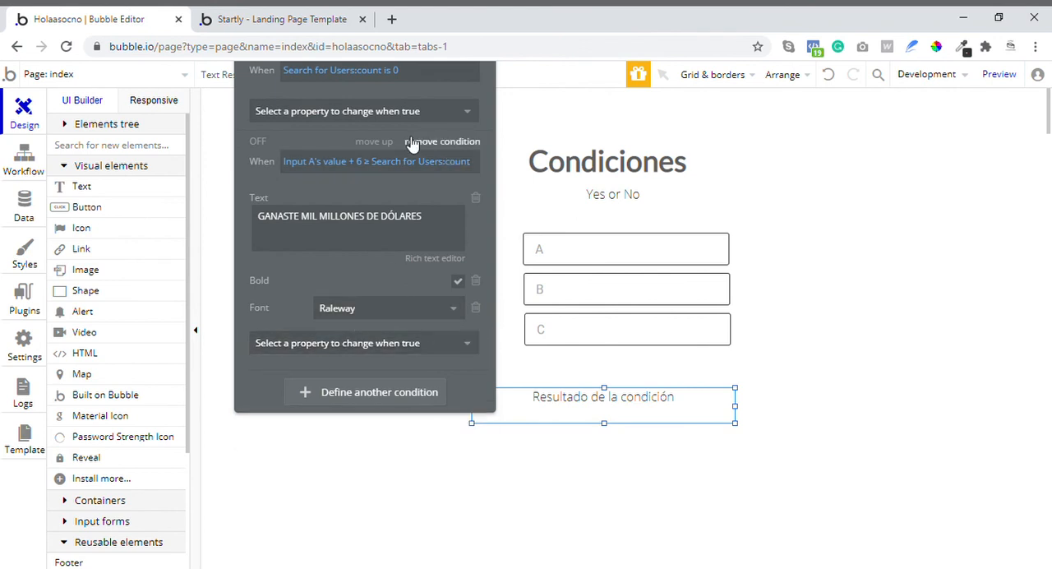
- Add a font color change to the "Search for Users:count is 0" condition and set it to red #FF4444
{"action": "left_click", "coordinate": [398, 115]}
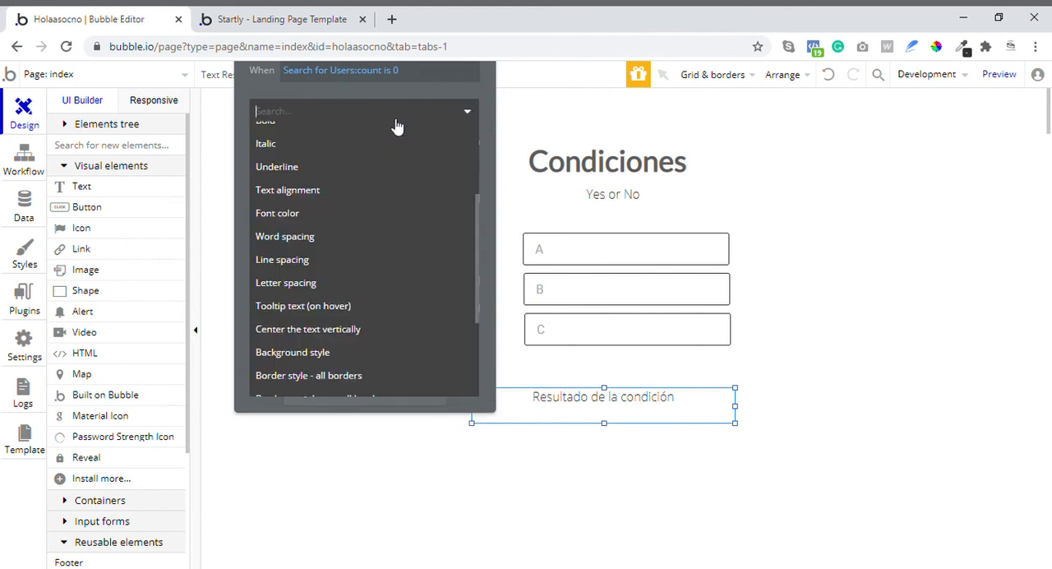
{"action": "left_click", "coordinate": [309, 213]}
{"action": "left_click", "coordinate": [455, 106]}
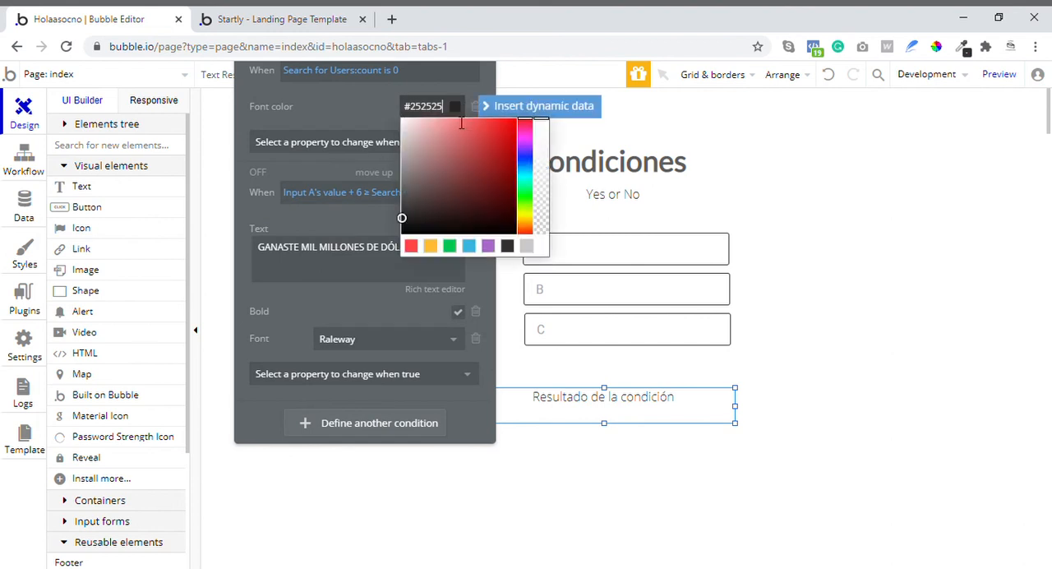
{"action": "left_click", "coordinate": [412, 247]}
{"action": "left_click", "coordinate": [358, 127]}
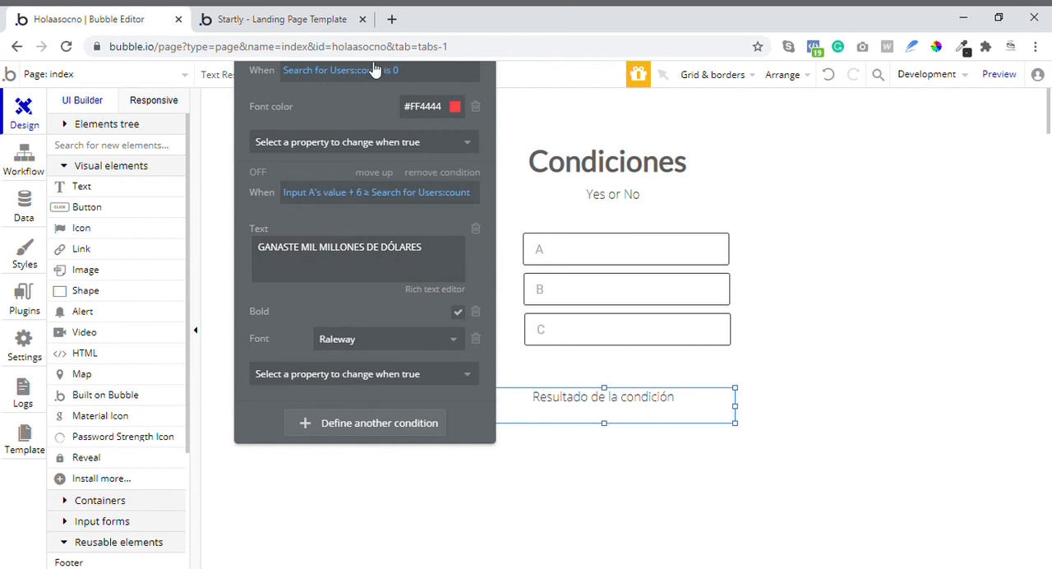
{"action": "left_click_drag", "start_coordinate": [344, 115], "coordinate": [387, 190]}
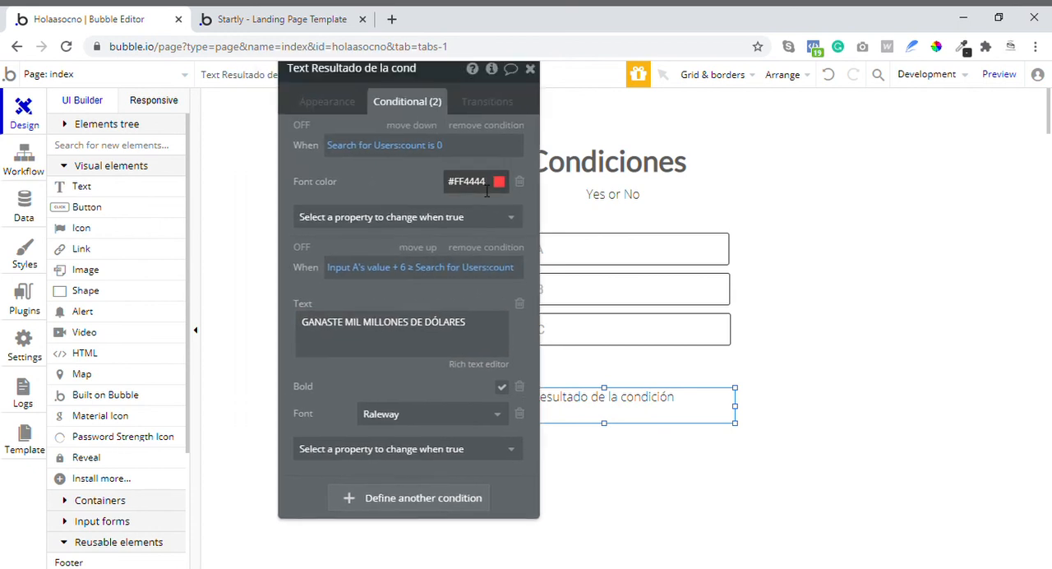
- Reload the preview page to check how both conditions combine on the result text, and return to the Bubble editor
{"action": "left_click", "coordinate": [275, 19]}
{"action": "left_click", "coordinate": [68, 48]}
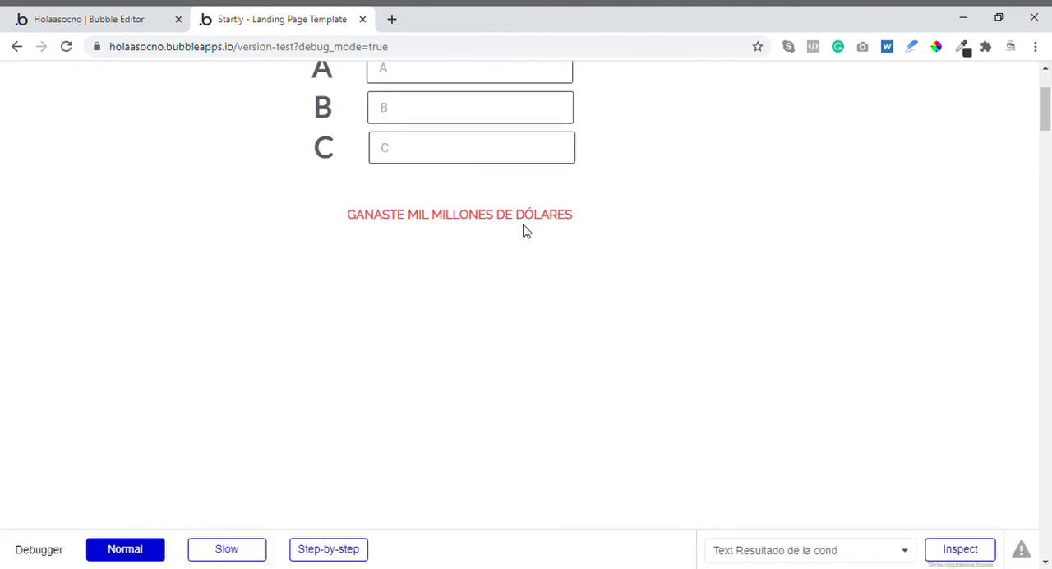
{"action": "left_click", "coordinate": [81, 17]}
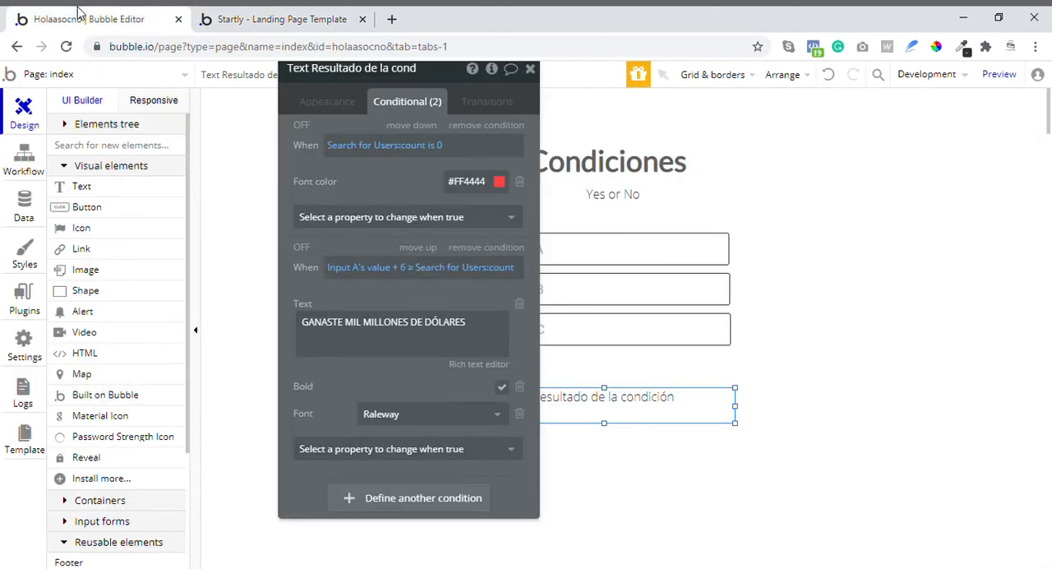
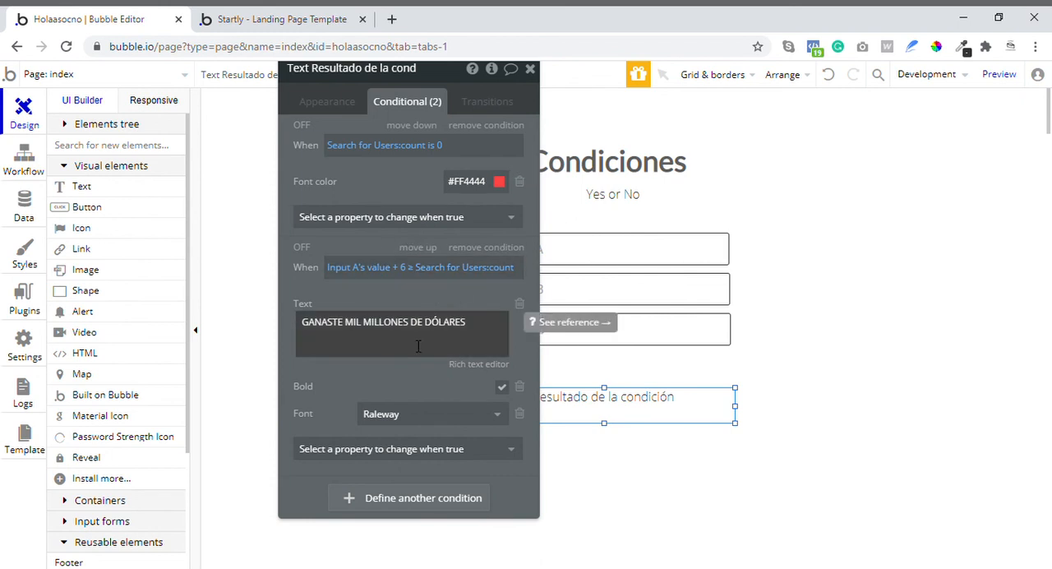
- Inspect the result text in the preview's debugger to see which conditions and properties apply, and return to the Bubble editor
{"action": "left_click", "coordinate": [276, 19]}
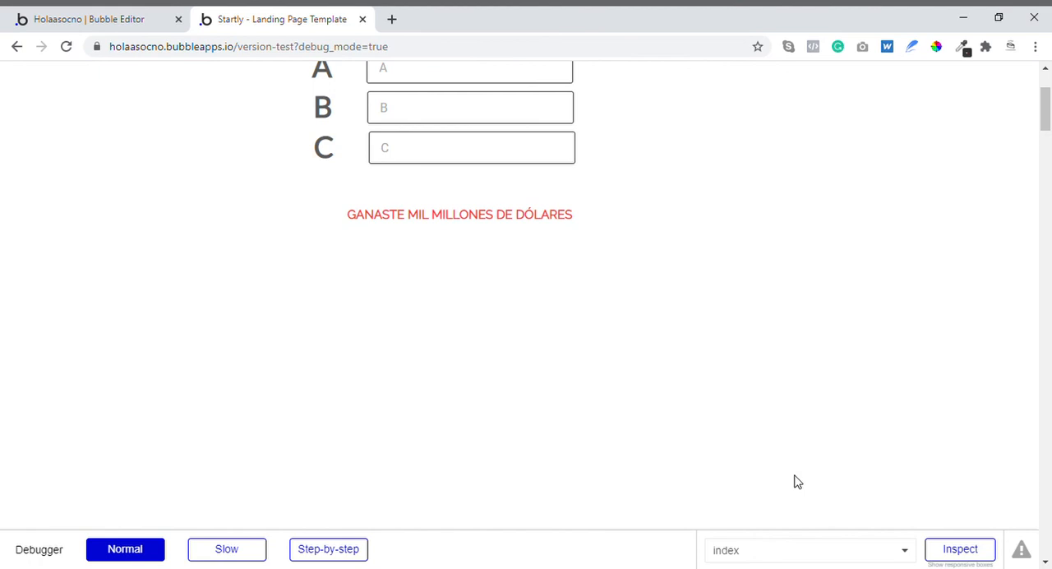
{"action": "left_click", "coordinate": [985, 554]}
{"action": "left_click", "coordinate": [532, 213]}
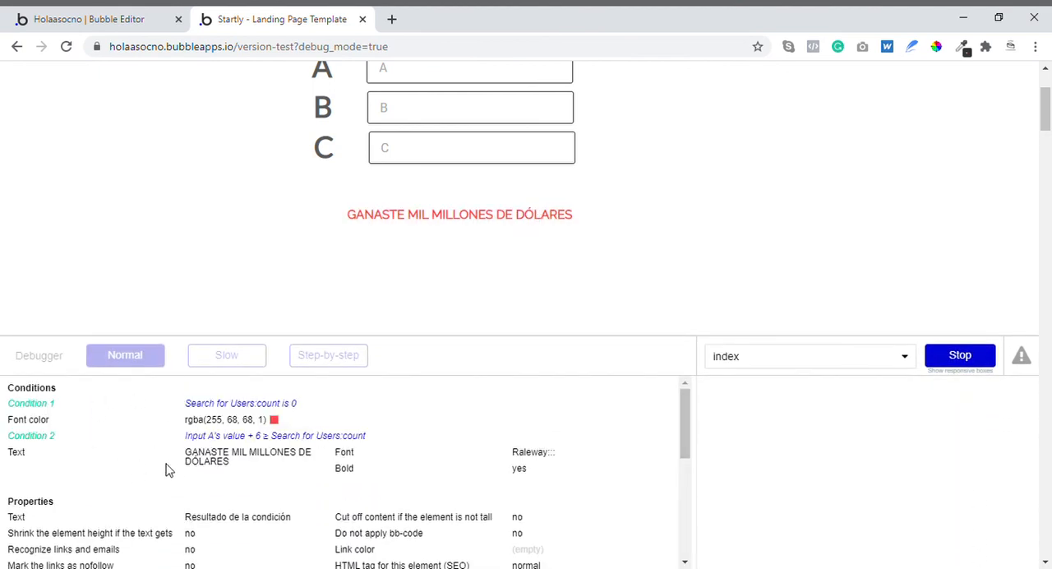
{"action": "left_click", "coordinate": [972, 358]}
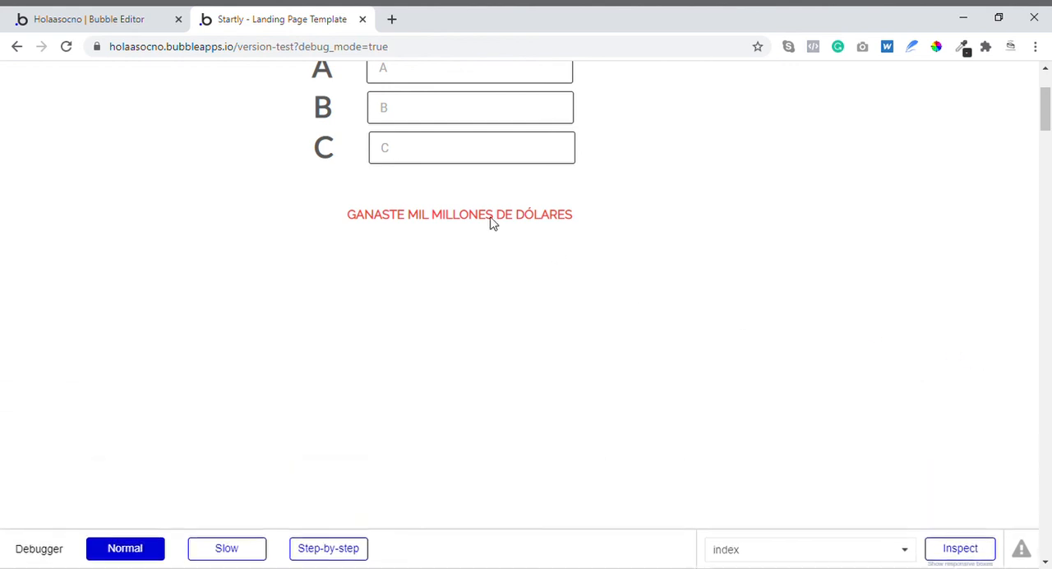
{"action": "scroll", "coordinate": [491, 222], "scroll_direction": "up", "scroll_amount": 2}
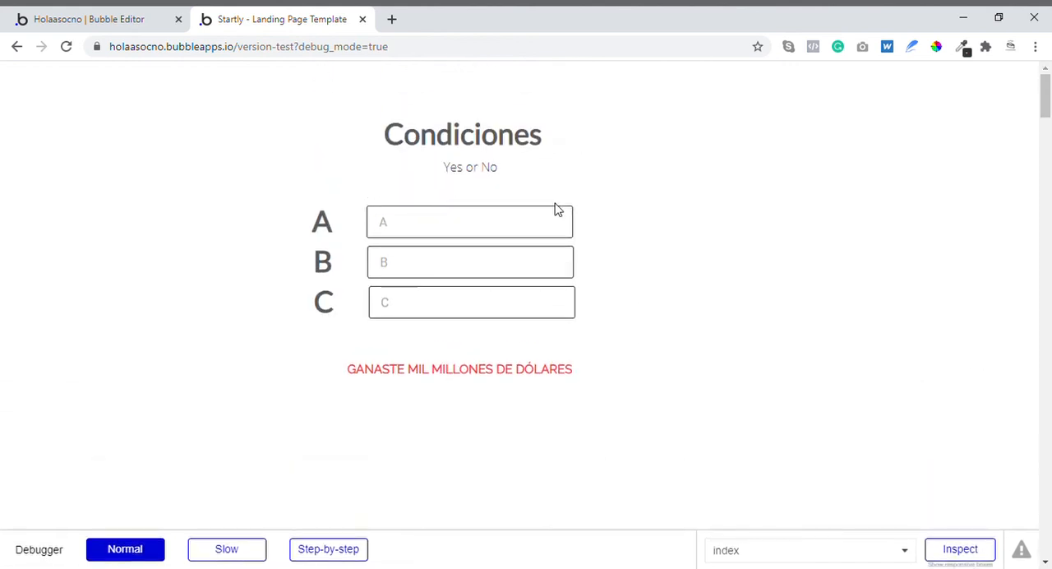
{"action": "left_click", "coordinate": [153, 13]}
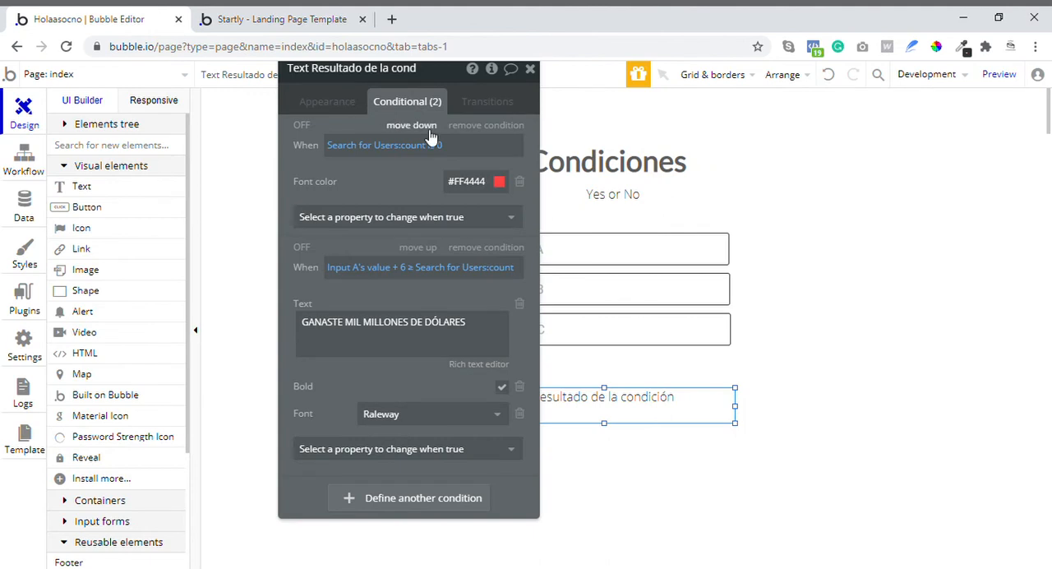
- Clear the "Search for Users:count is 0" expression from the result text's first condition
{"action": "left_click", "coordinate": [359, 155]}
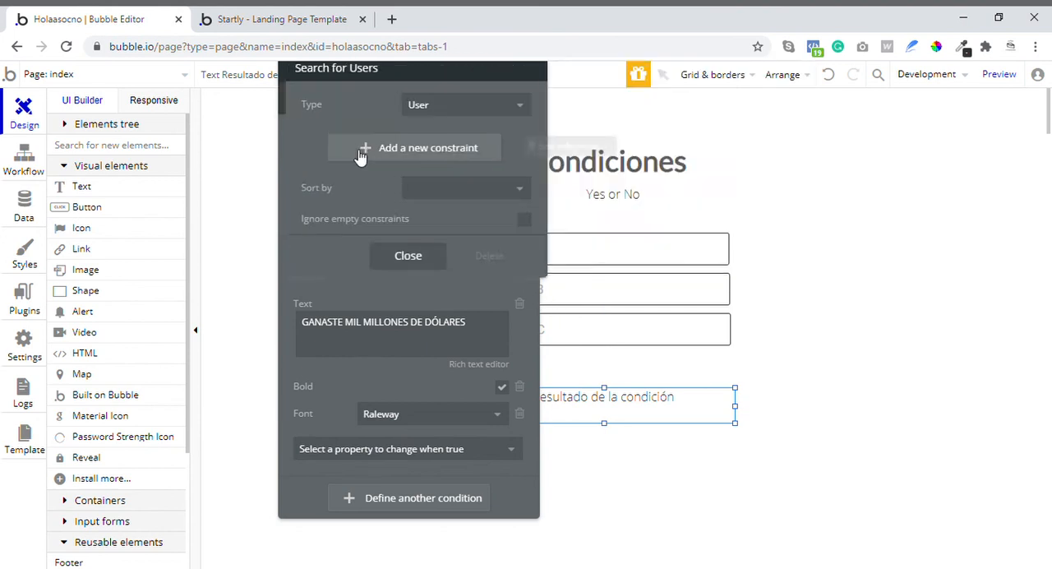
{"action": "left_click", "coordinate": [360, 157]}
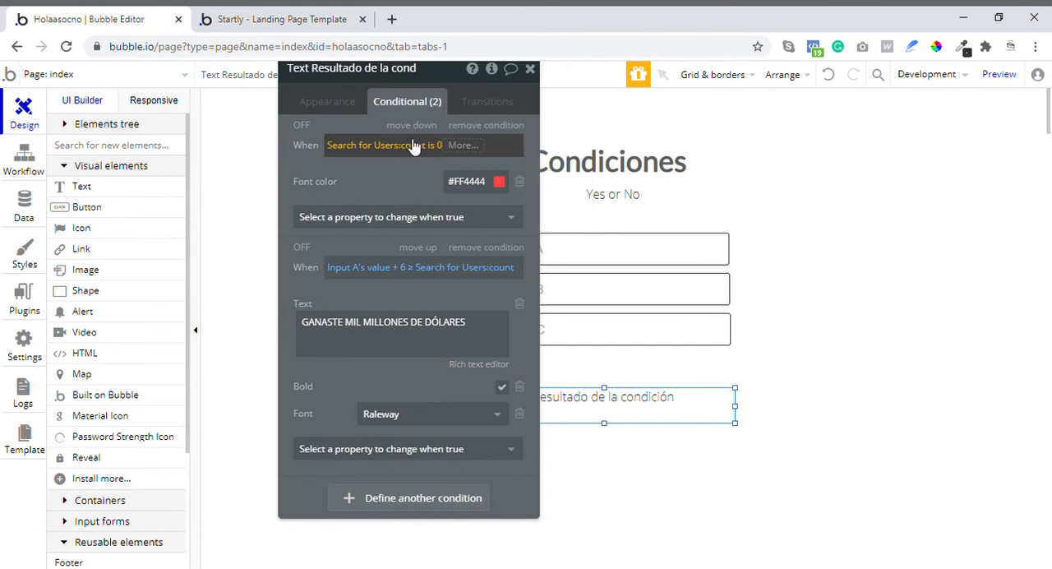
{"action": "left_click", "coordinate": [450, 145]}
{"action": "key", "text": "BackSpace"}
{"action": "key", "text": "BackSpace"}
{"action": "key", "text": "BackSpace"}
{"action": "key", "text": "BackSpace"}
{"action": "key", "text": "BackSpace"}
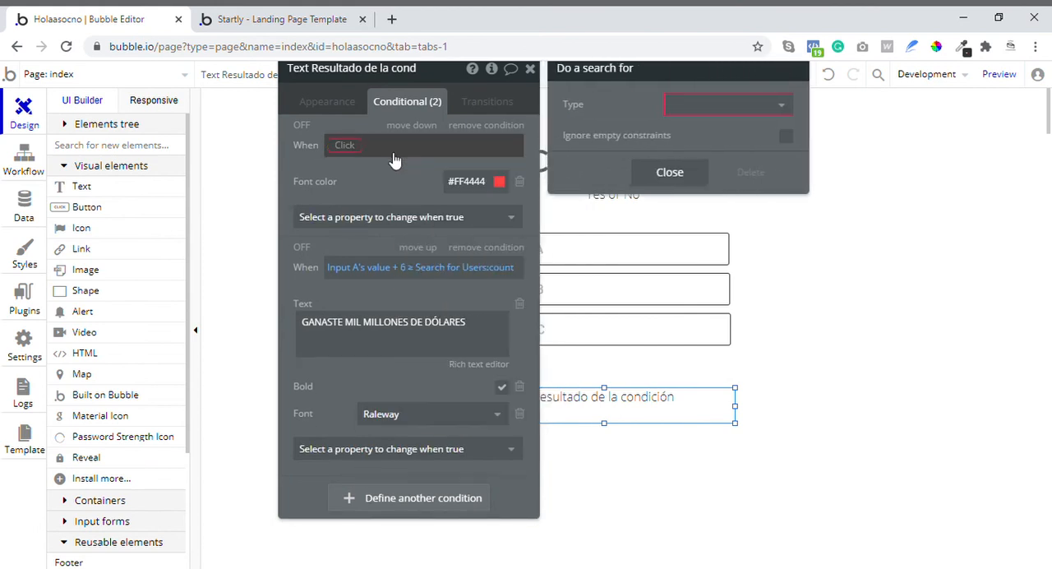
- Build the first condition's expression as This url contains "bubble.io"
{"action": "left_click", "coordinate": [342, 147]}
{"action": "scroll", "coordinate": [366, 244], "scroll_direction": "down", "scroll_amount": 4}
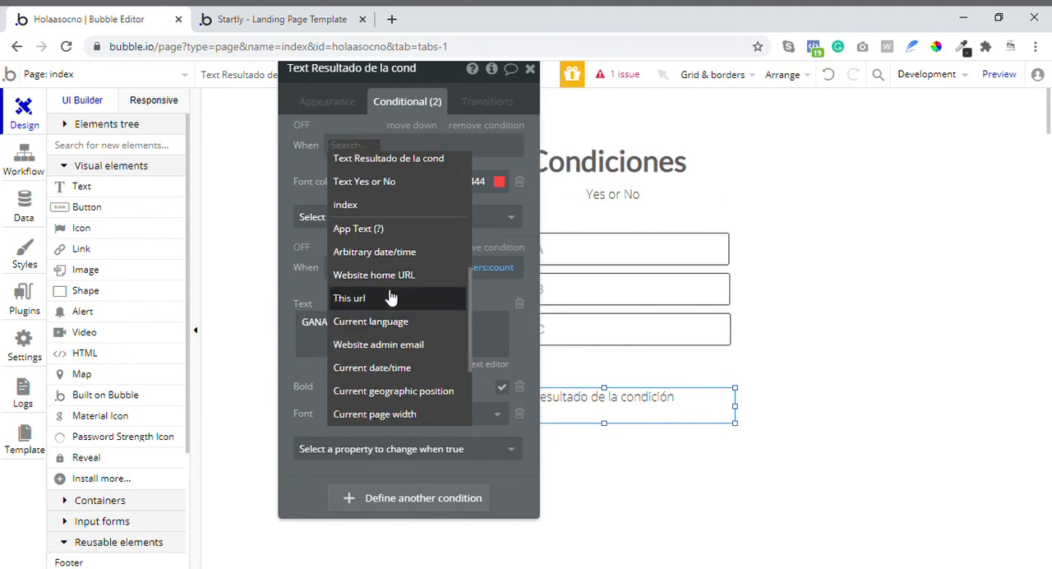
{"action": "left_click", "coordinate": [390, 300]}
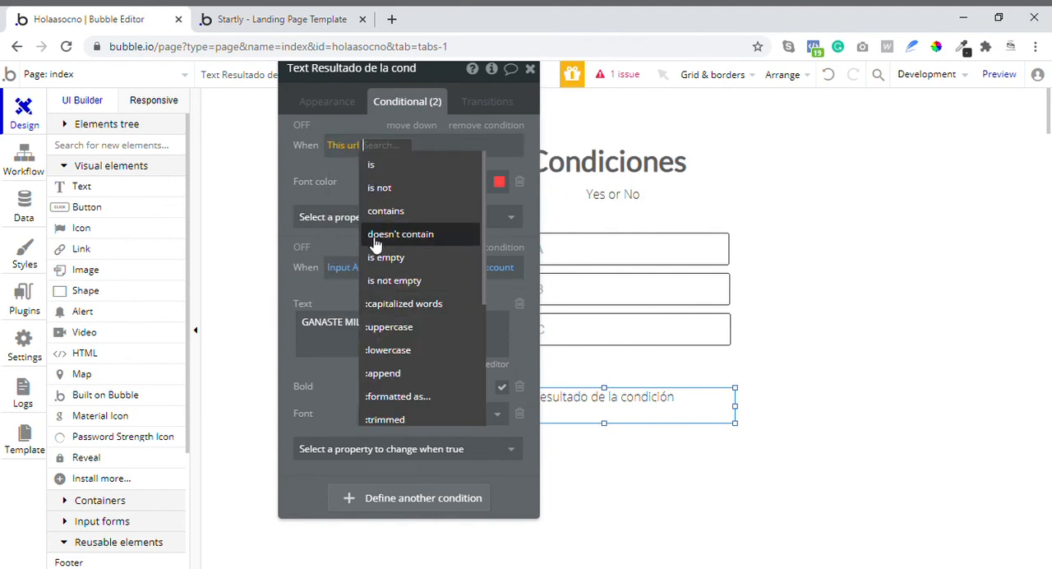
{"action": "left_click", "coordinate": [384, 211]}
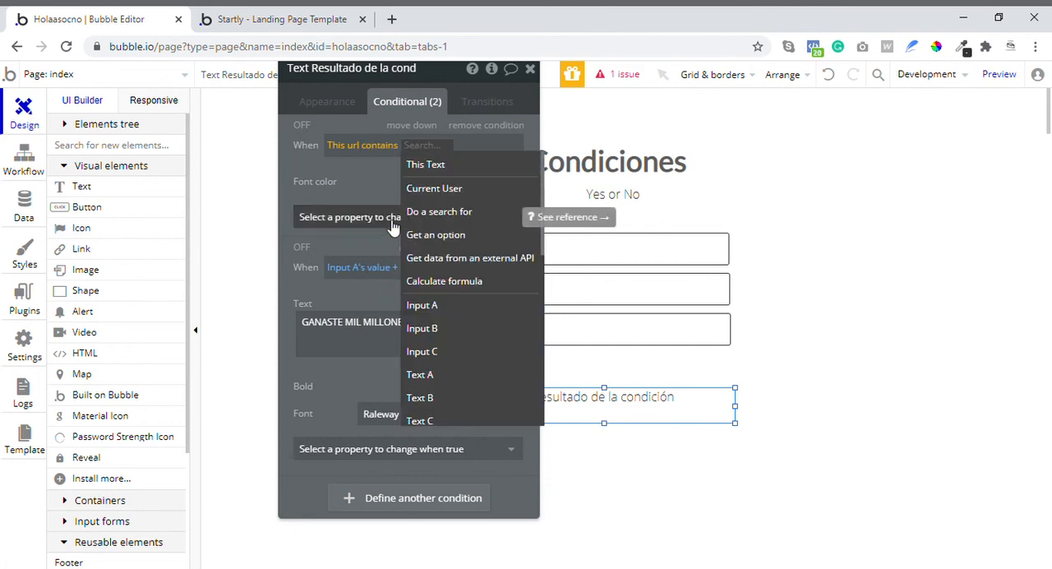
{"action": "type", "text": "BUBBLE"}
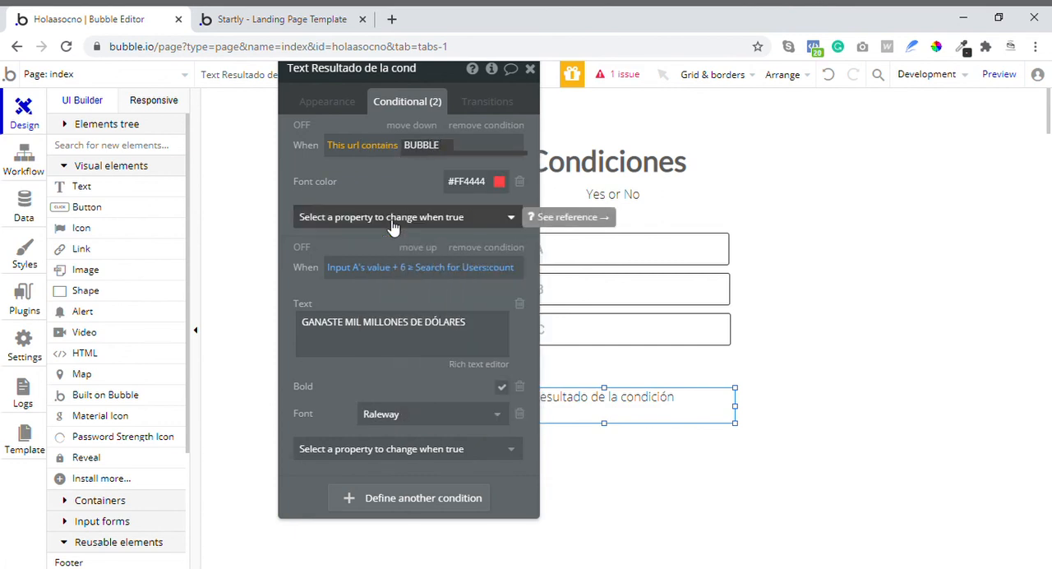
{"action": "key", "text": "ctrl+a"}
{"action": "type", "text": "bubb"}
{"action": "left_click", "coordinate": [402, 195]}
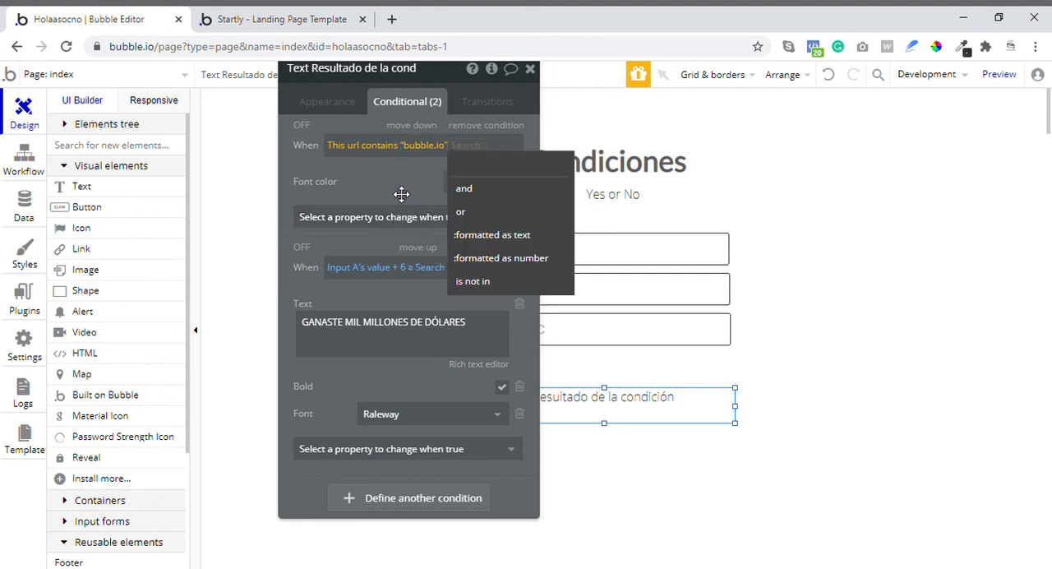
{"action": "left_click", "coordinate": [402, 194]}
- Reload the preview page to check the result text's color, and copy "holaasocno" from the page's web address
{"action": "left_click", "coordinate": [271, 16]}
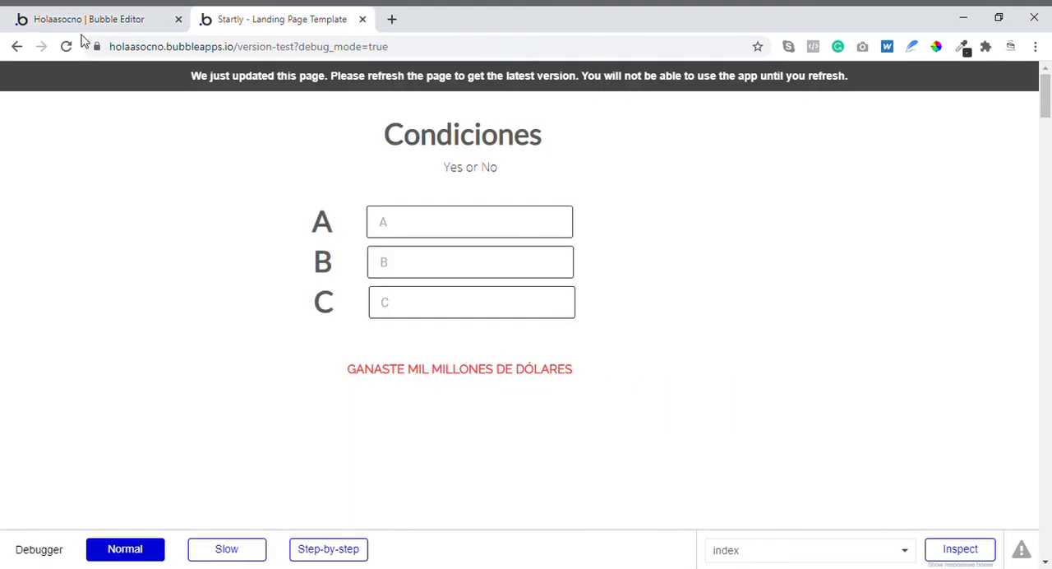
{"action": "left_click", "coordinate": [65, 47]}
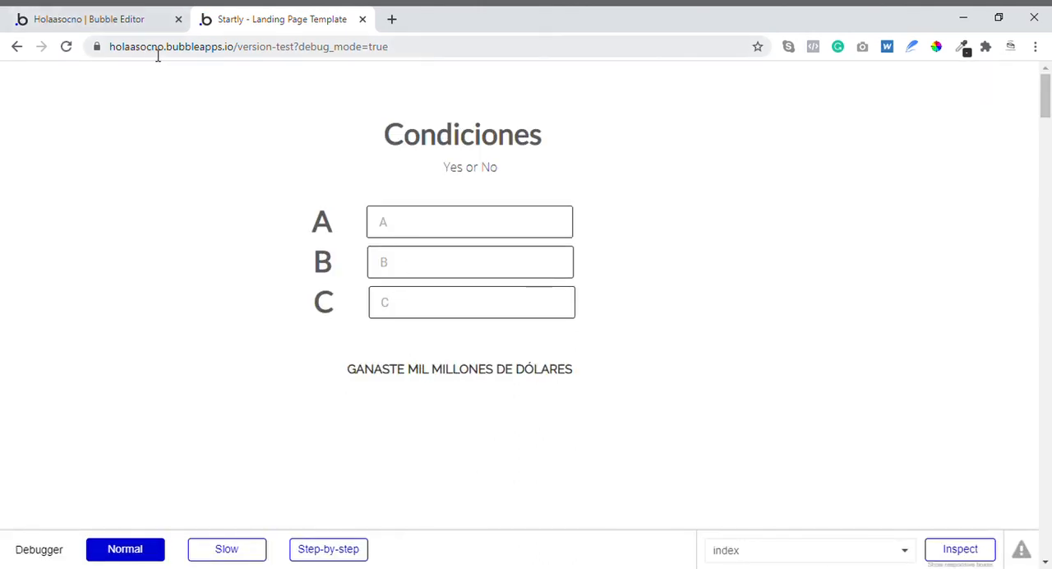
{"action": "left_click_drag", "start_coordinate": [170, 54], "coordinate": [87, 54]}
{"action": "key", "text": "ctrl+c"}
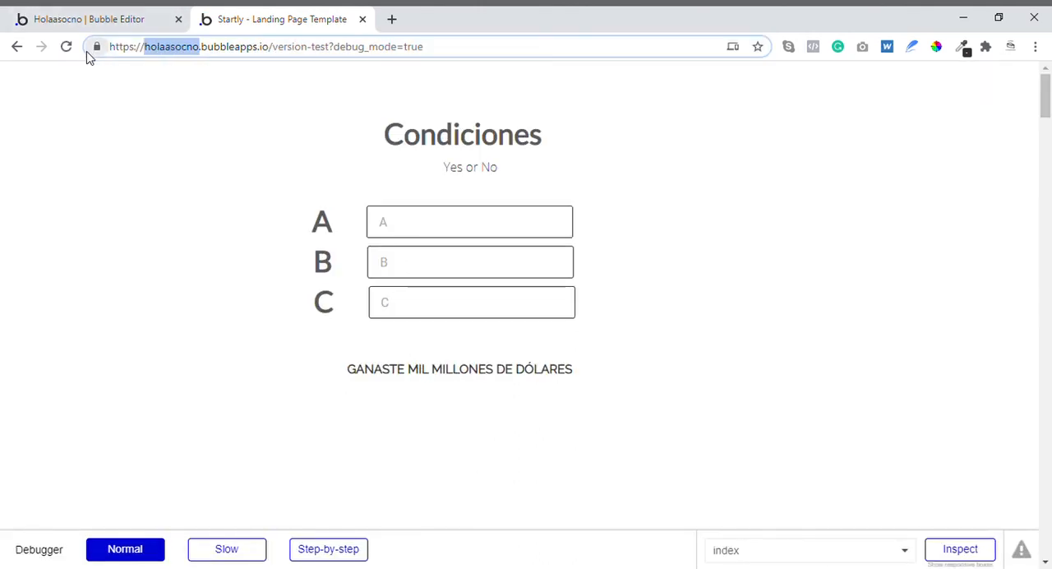
- In the Bubble editor, replace the text compared with This url in the first condition with "holaasocno"
{"action": "left_click", "coordinate": [92, 14]}
{"action": "left_click", "coordinate": [452, 150]}
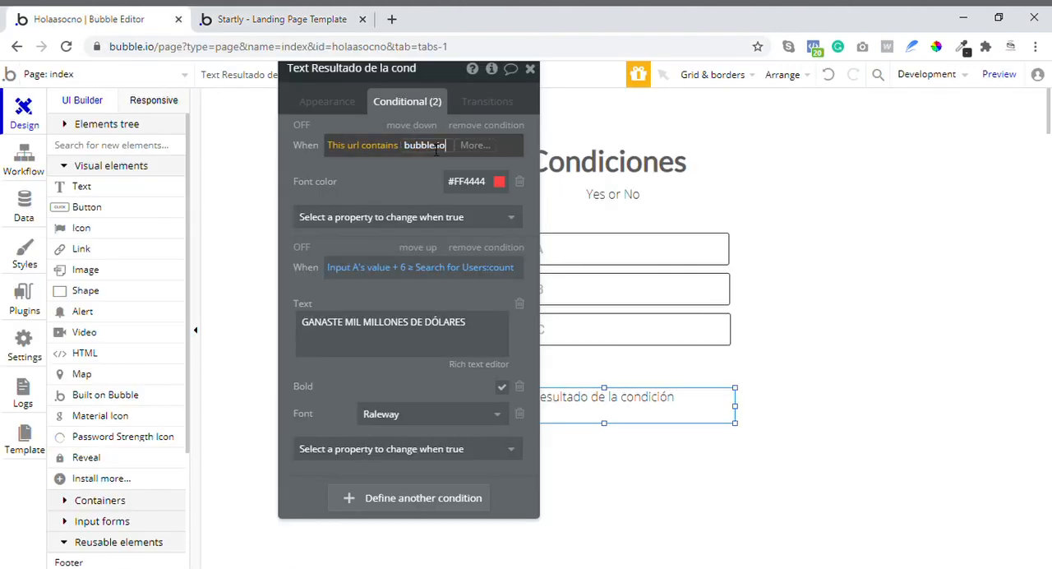
{"action": "left_click_drag", "start_coordinate": [447, 147], "coordinate": [437, 149]}
{"action": "double_click", "coordinate": [435, 149]}
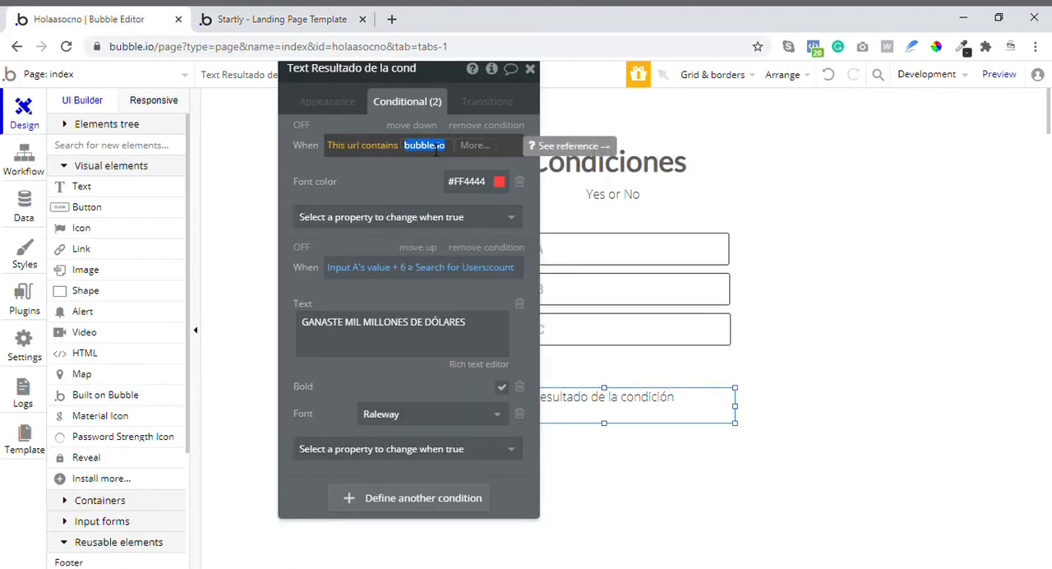
{"action": "key", "text": "ctrl+v"}
- Reload the preview page to check how the URL condition and the Input A condition combine on the result text
{"action": "left_click", "coordinate": [282, 21]}
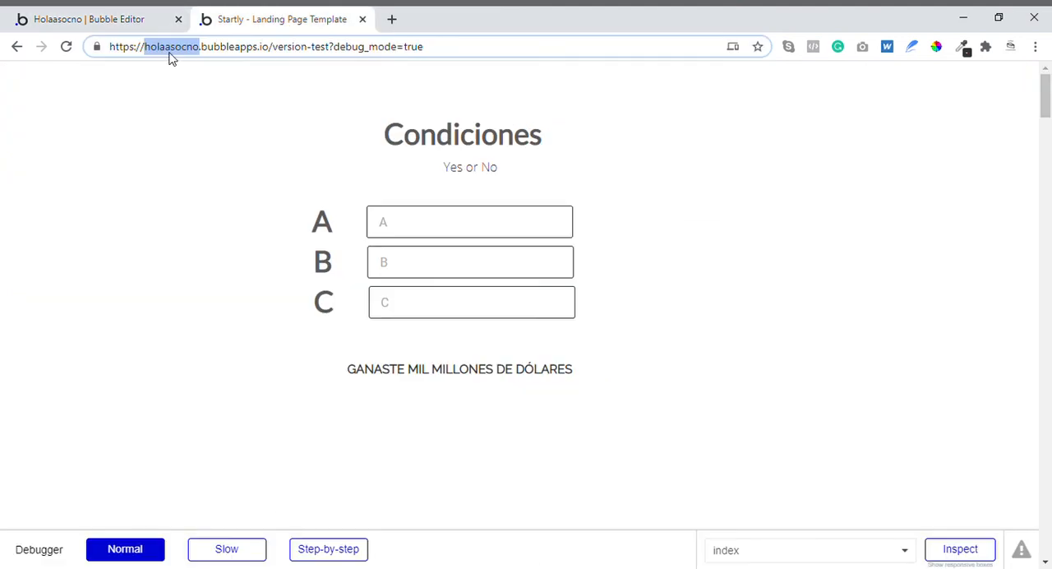
{"action": "left_click", "coordinate": [66, 47]}
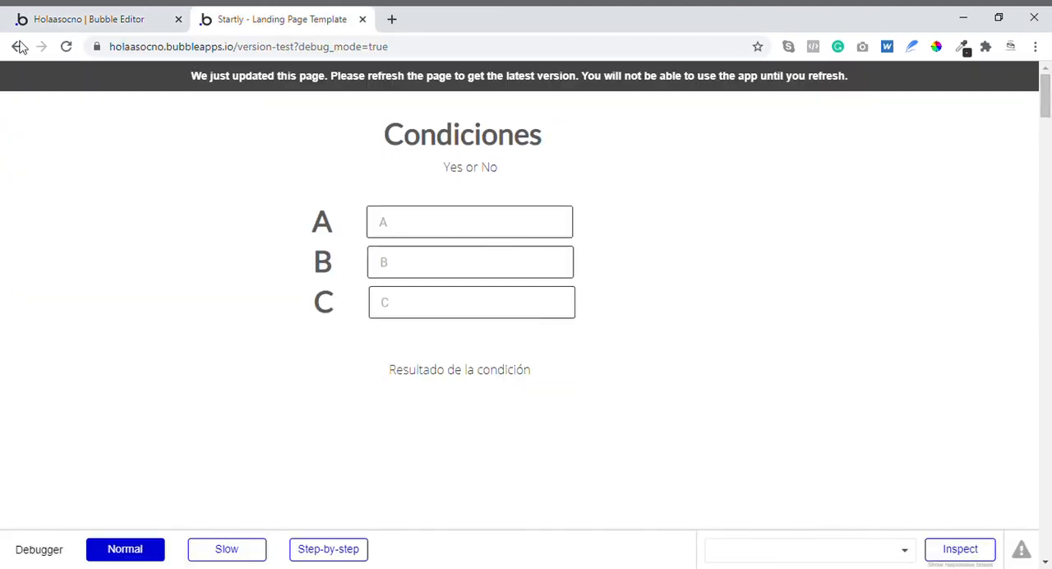
{"action": "left_click", "coordinate": [66, 47]}
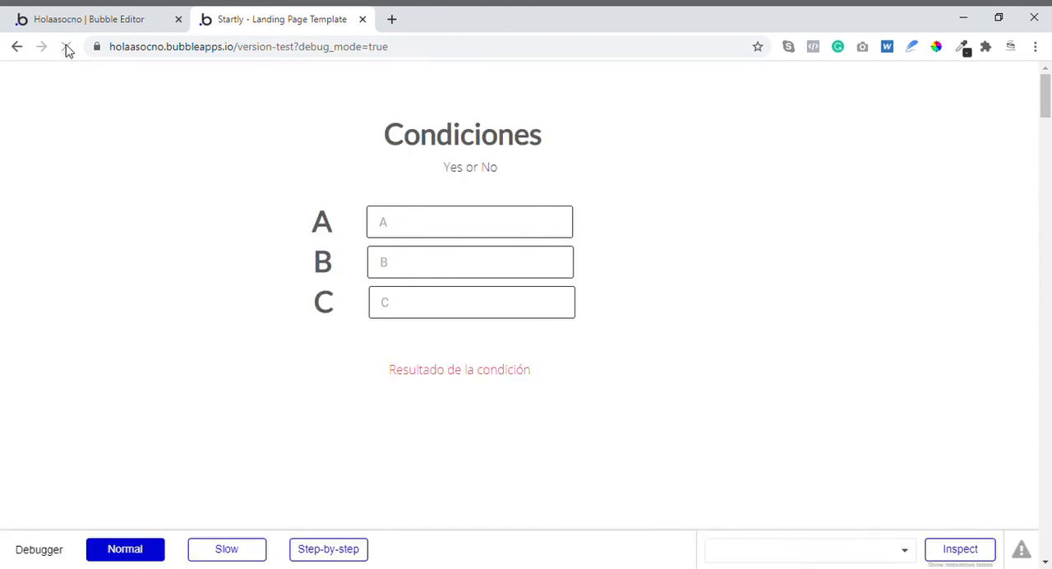
{"action": "mouse_move", "coordinate": [401, 375]}
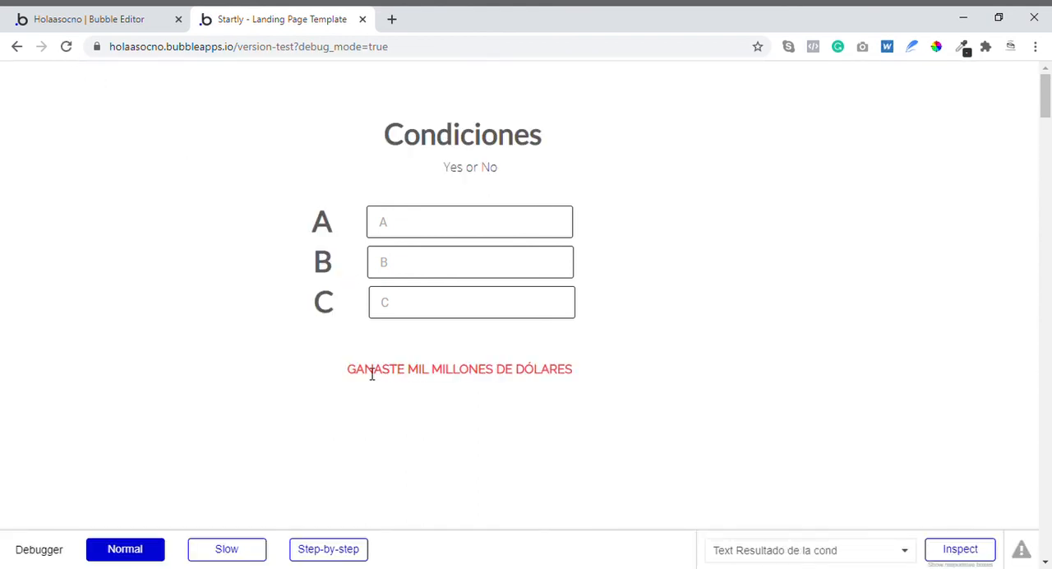
{"action": "left_click_drag", "start_coordinate": [371, 374], "coordinate": [547, 377]}
- In the Bubble editor, look through the operators and data sources available for the first condition's expression, leaving it as is
{"action": "left_click", "coordinate": [88, 19]}
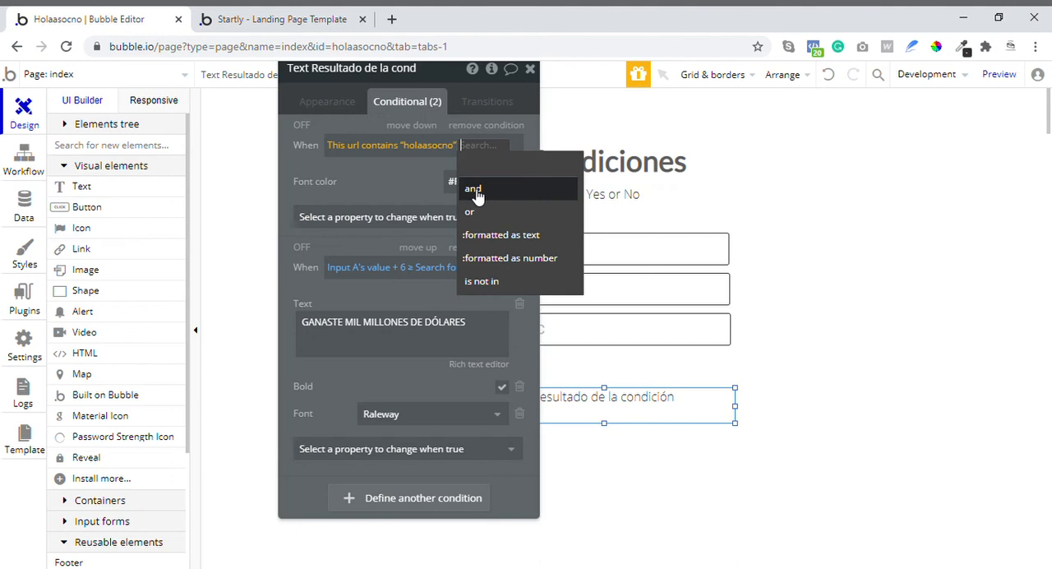
{"action": "left_click", "coordinate": [401, 148]}
{"action": "scroll", "coordinate": [415, 215], "scroll_direction": "down", "scroll_amount": 5}
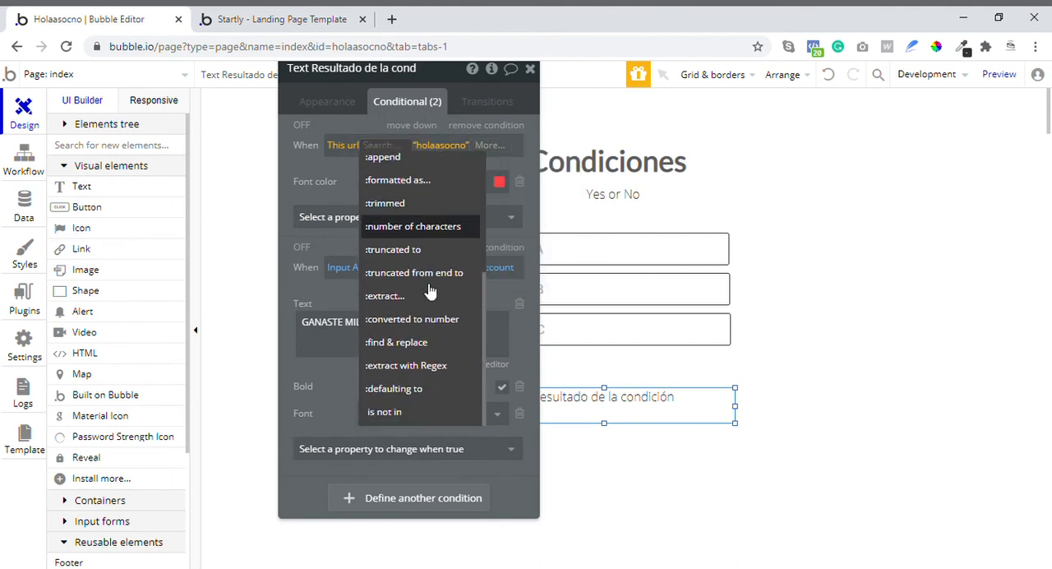
{"action": "left_click", "coordinate": [345, 148]}
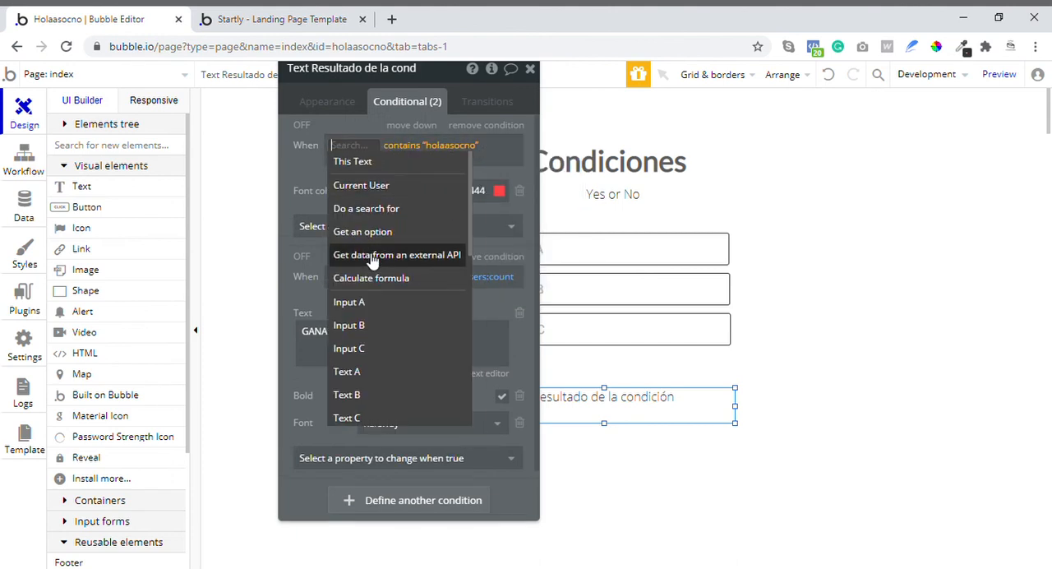
{"action": "scroll", "coordinate": [373, 260], "scroll_direction": "down", "scroll_amount": 6}
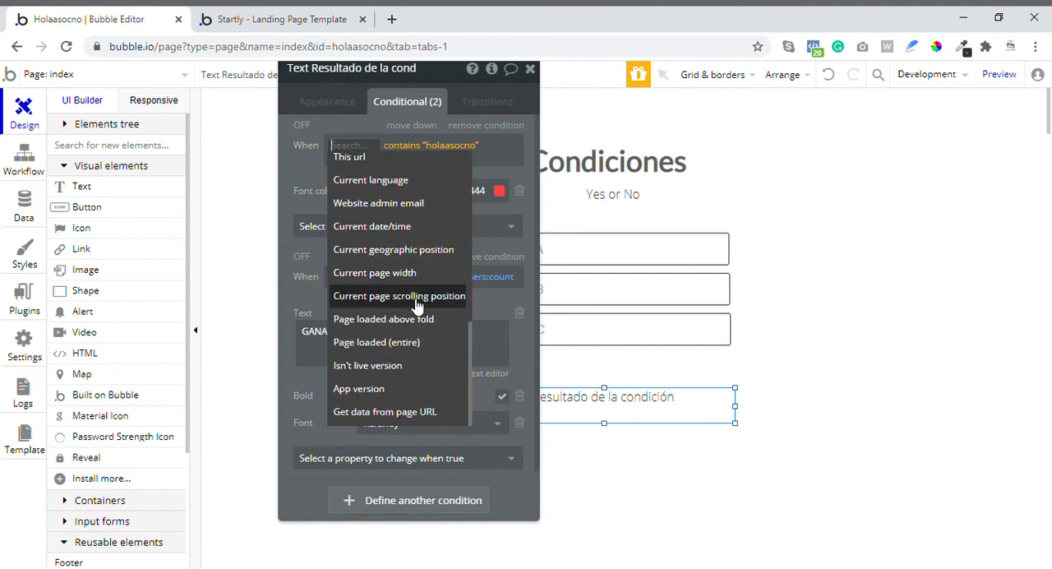
{"action": "scroll", "coordinate": [397, 327], "scroll_direction": "up", "scroll_amount": 1}
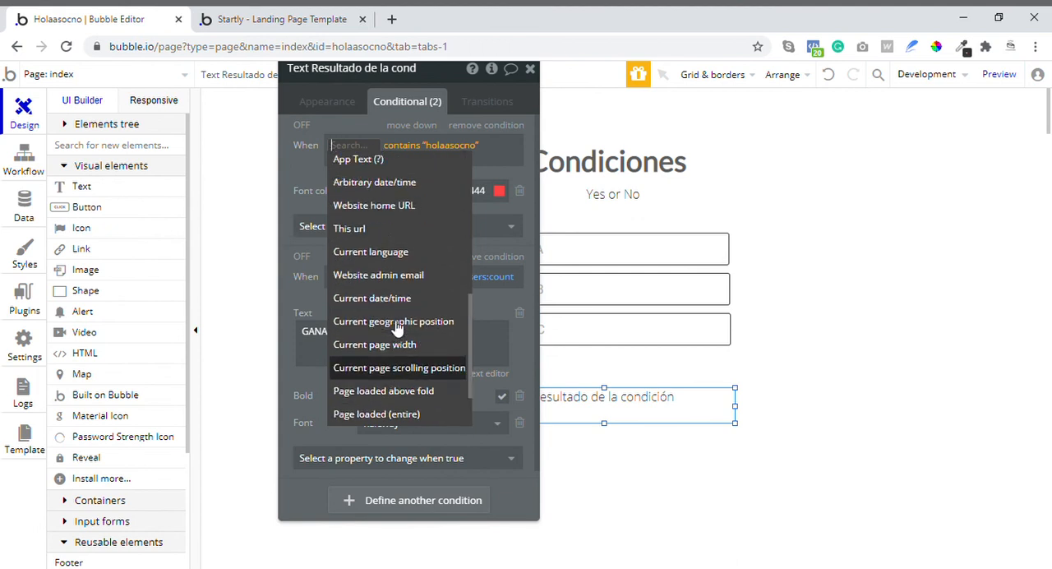
{"action": "scroll", "coordinate": [397, 327], "scroll_direction": "up", "scroll_amount": 2}
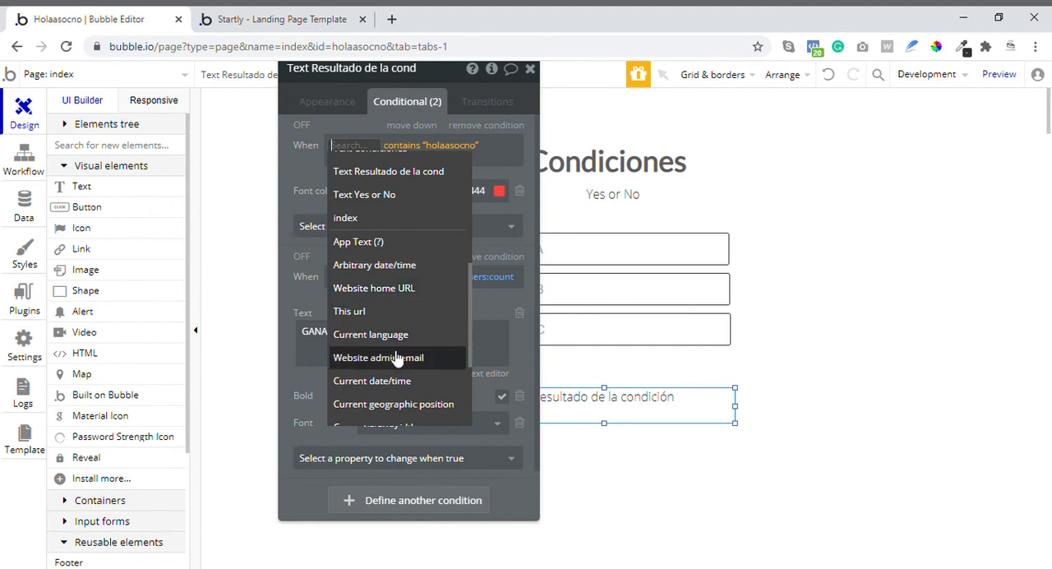
{"action": "scroll", "coordinate": [374, 317], "scroll_direction": "up", "scroll_amount": 3}
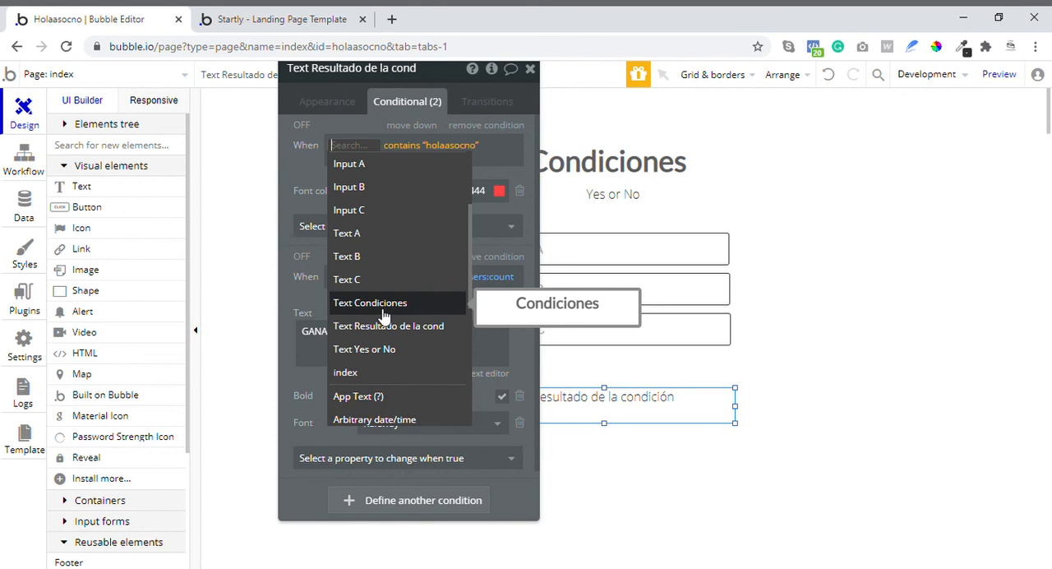
{"action": "left_click", "coordinate": [309, 179]}
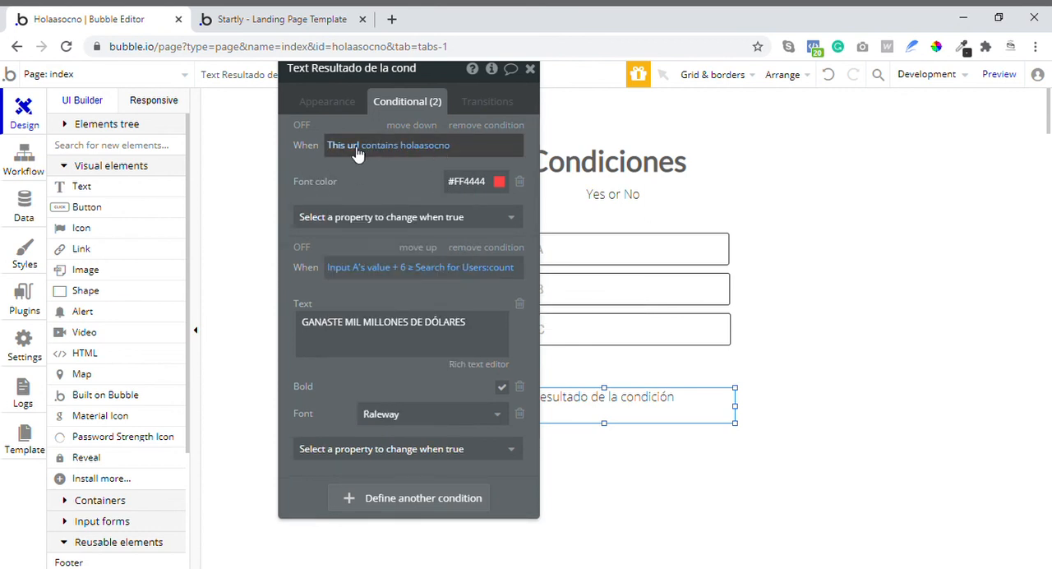
- Examine the "and" and "or" options for extending the URL condition without adding one, and return to the preview page
{"action": "left_click", "coordinate": [451, 148]}
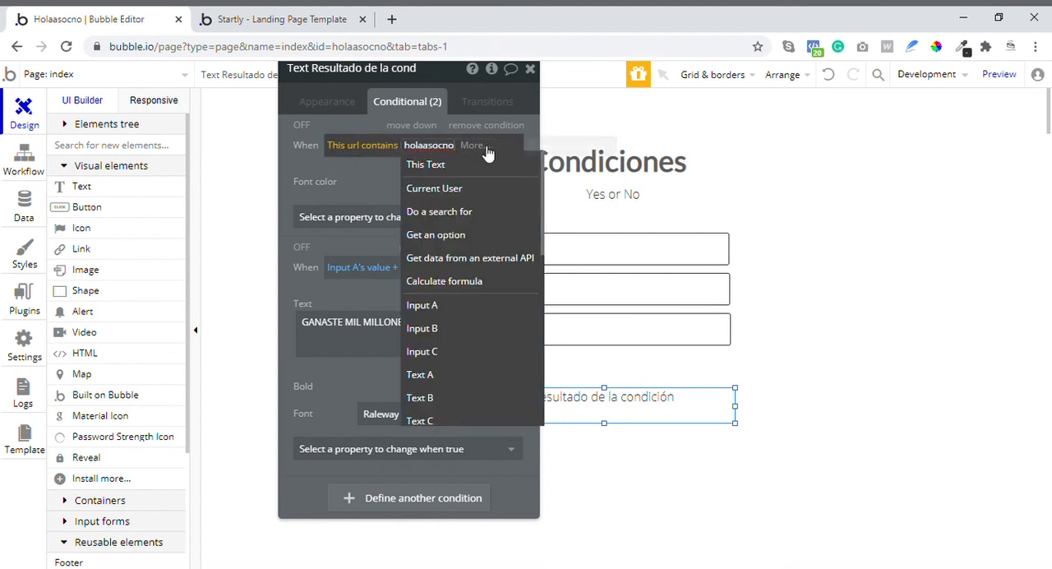
{"action": "left_click", "coordinate": [487, 153]}
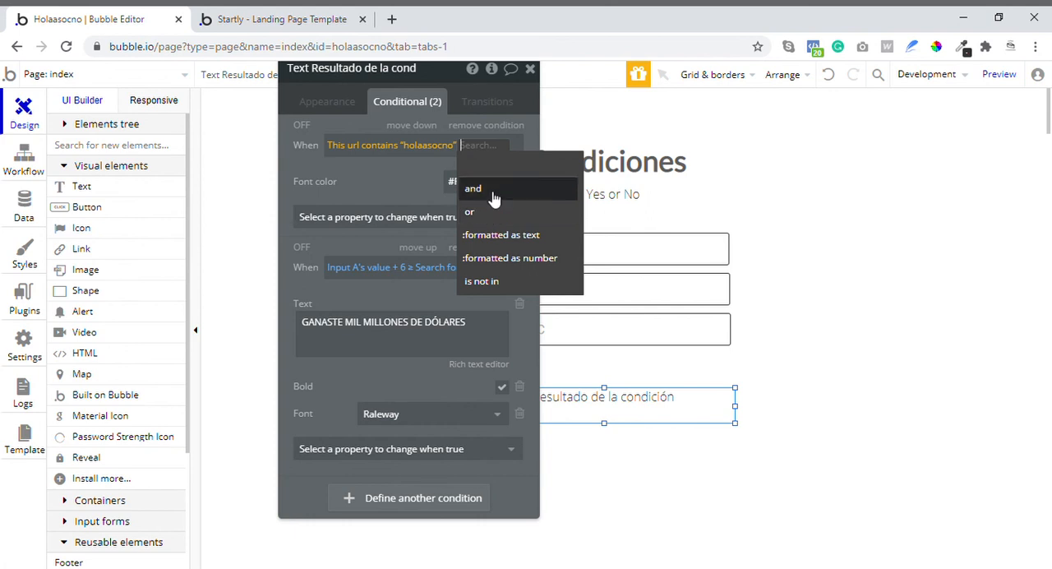
{"action": "mouse_move", "coordinate": [493, 198]}
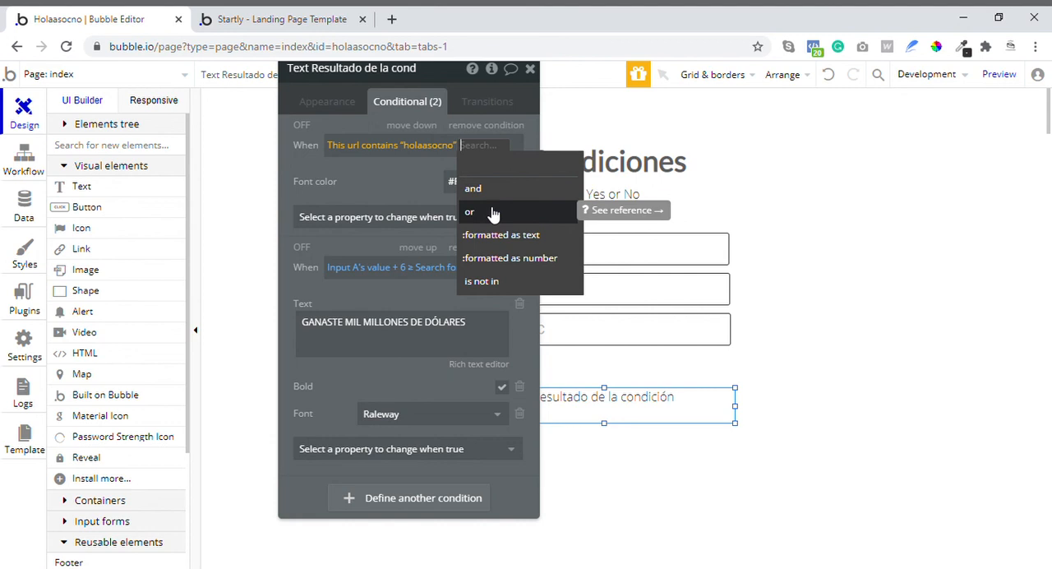
{"action": "left_click", "coordinate": [415, 201]}
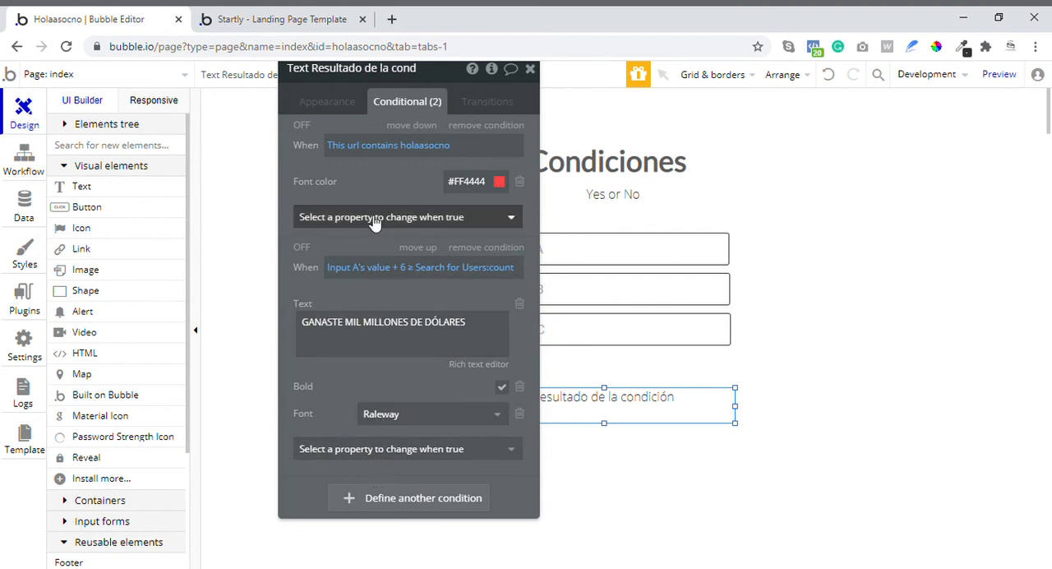
{"action": "left_click", "coordinate": [275, 12]}
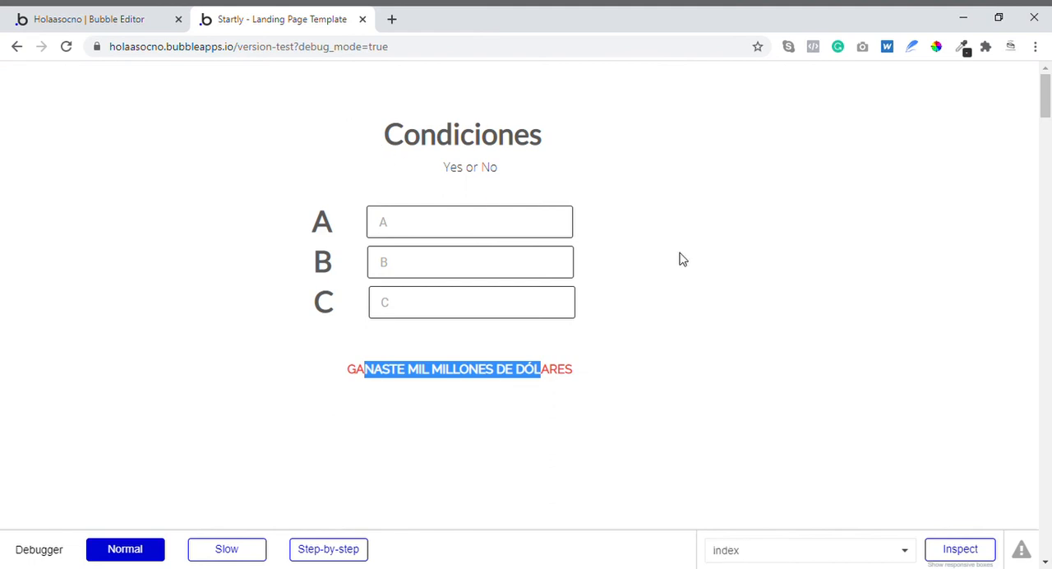